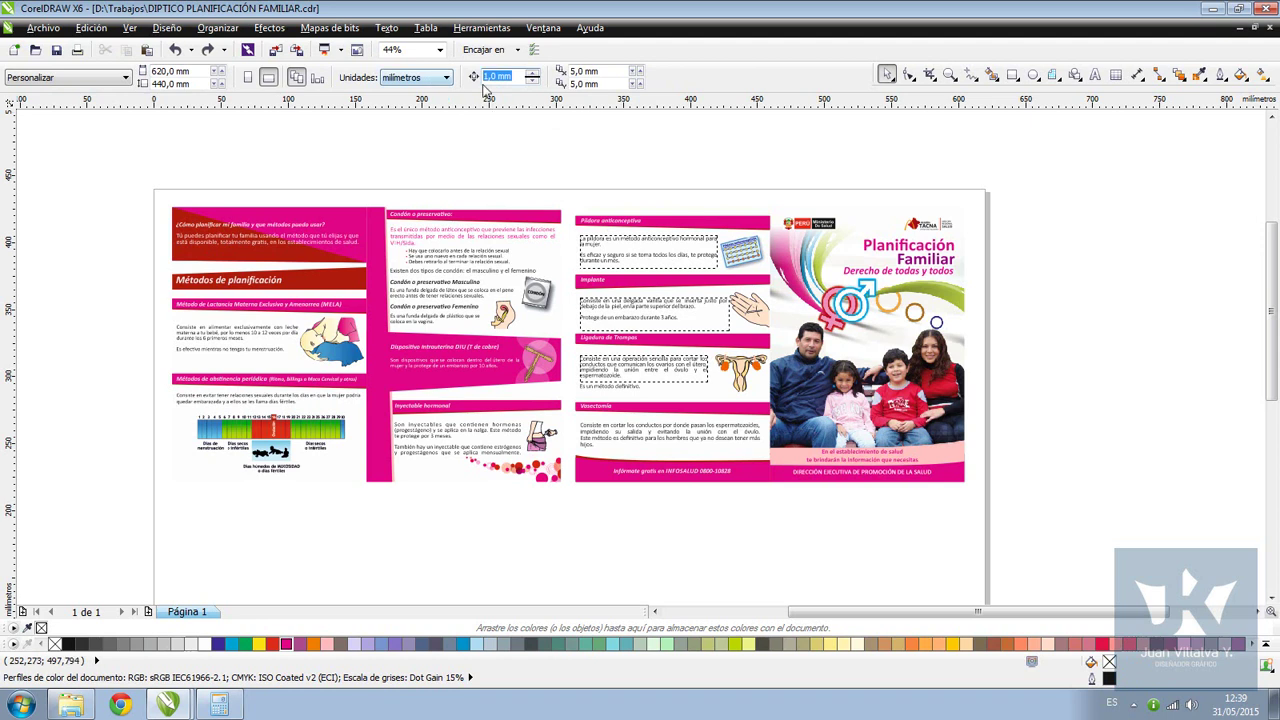
Set the nudge distance to 800 mm
left_click(430, 153)
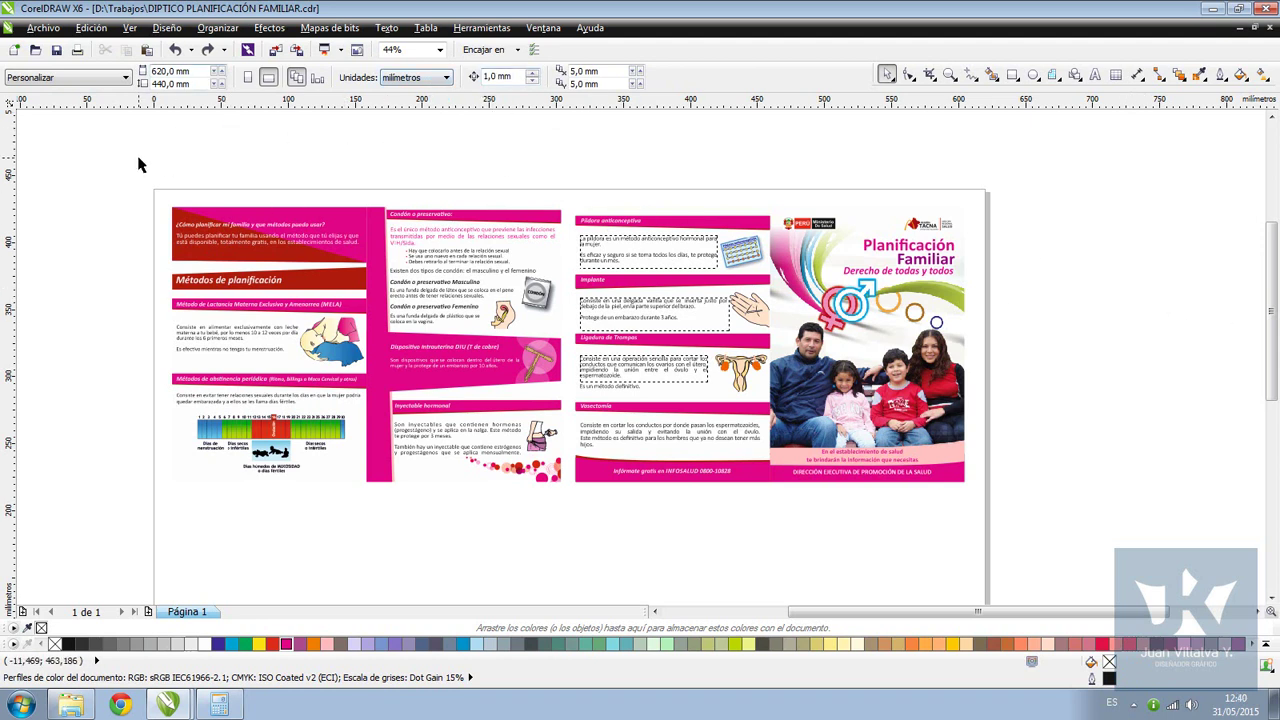
left_click_drag(1011, 184, 94, 265)
left_click(83, 200)
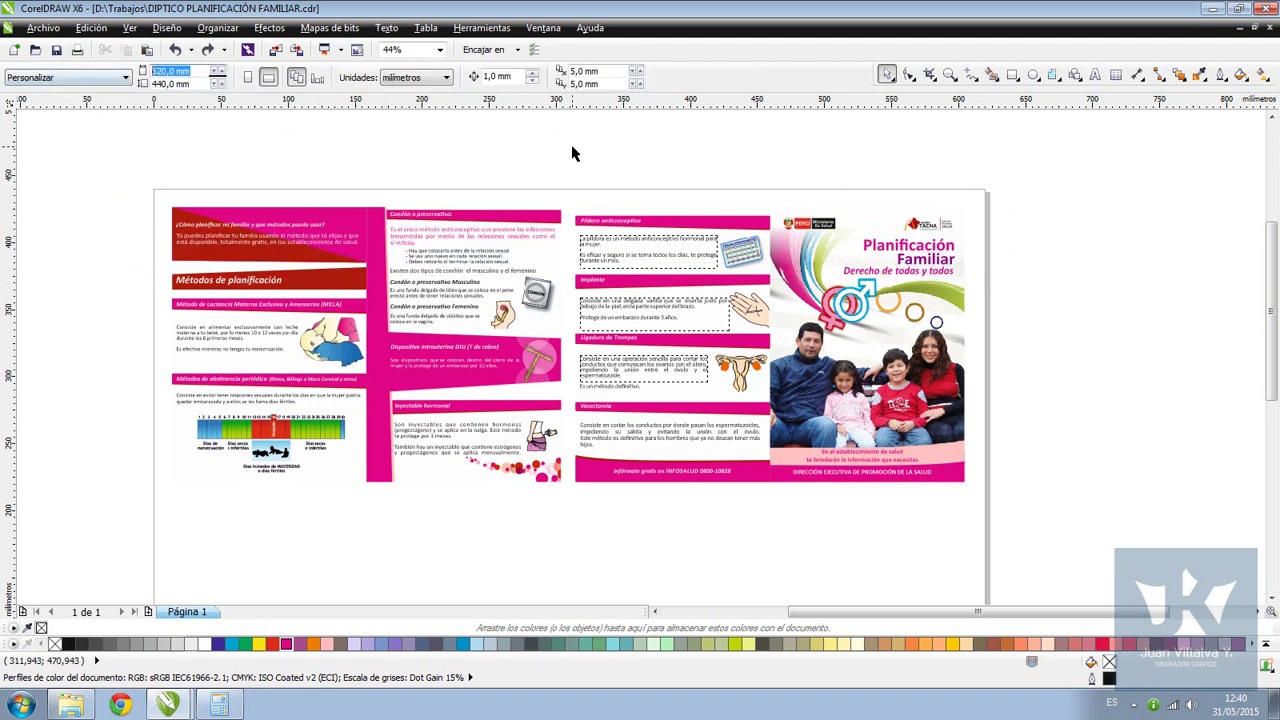
left_click(500, 76)
type("800")
key("Return")
Select all the text objects in the document and nudge them 800 mm to the right, off the page
left_click(91, 27)
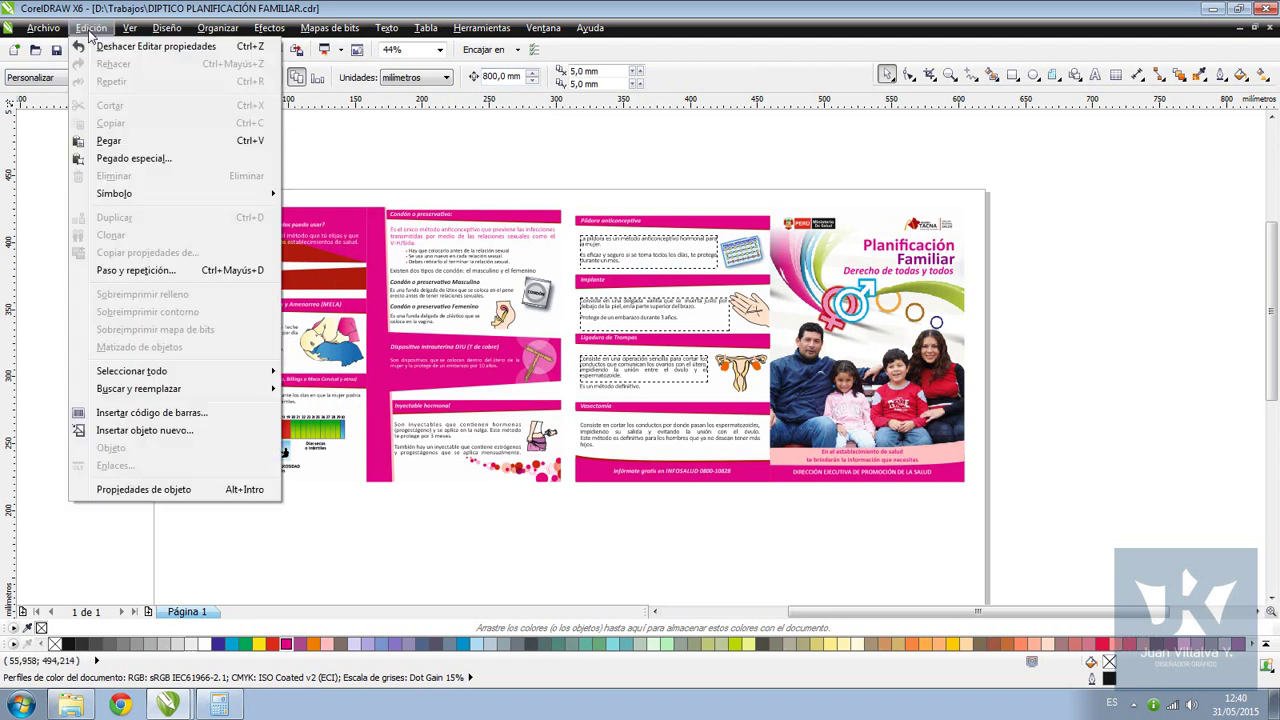
mouse_move(160, 373)
left_click(353, 394)
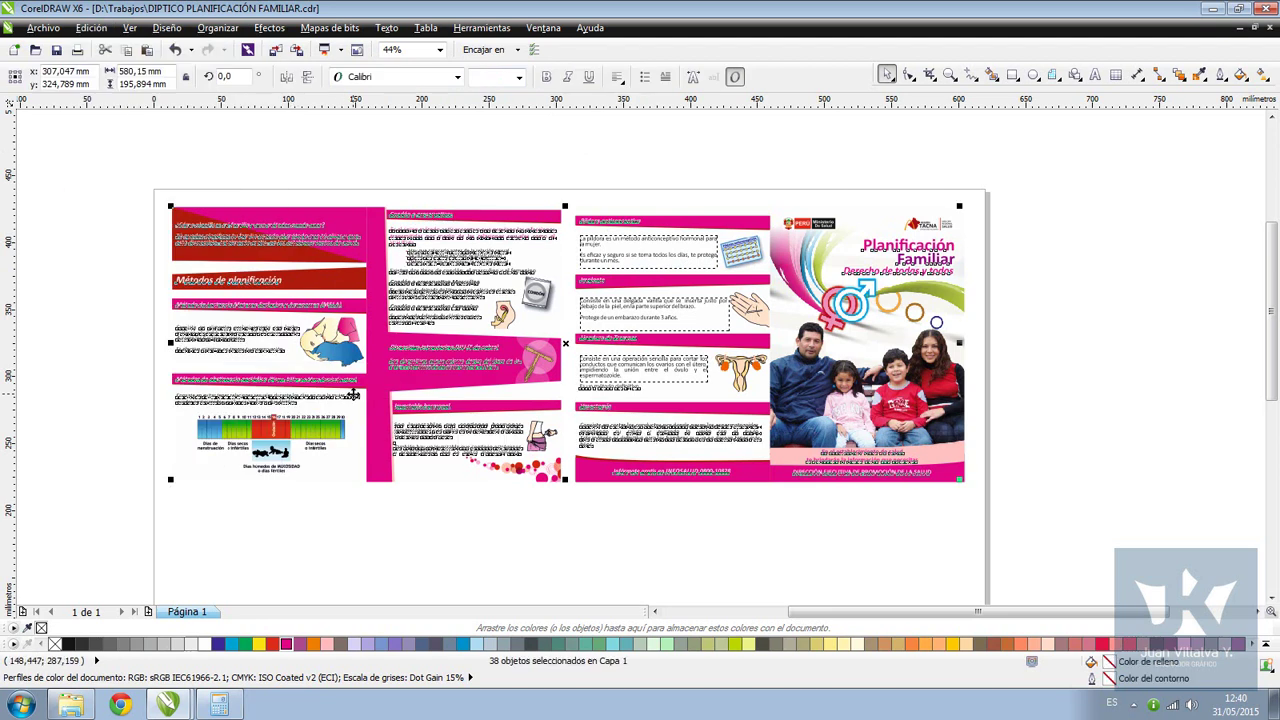
key("Right")
scroll(1240, 446, "down", 2)
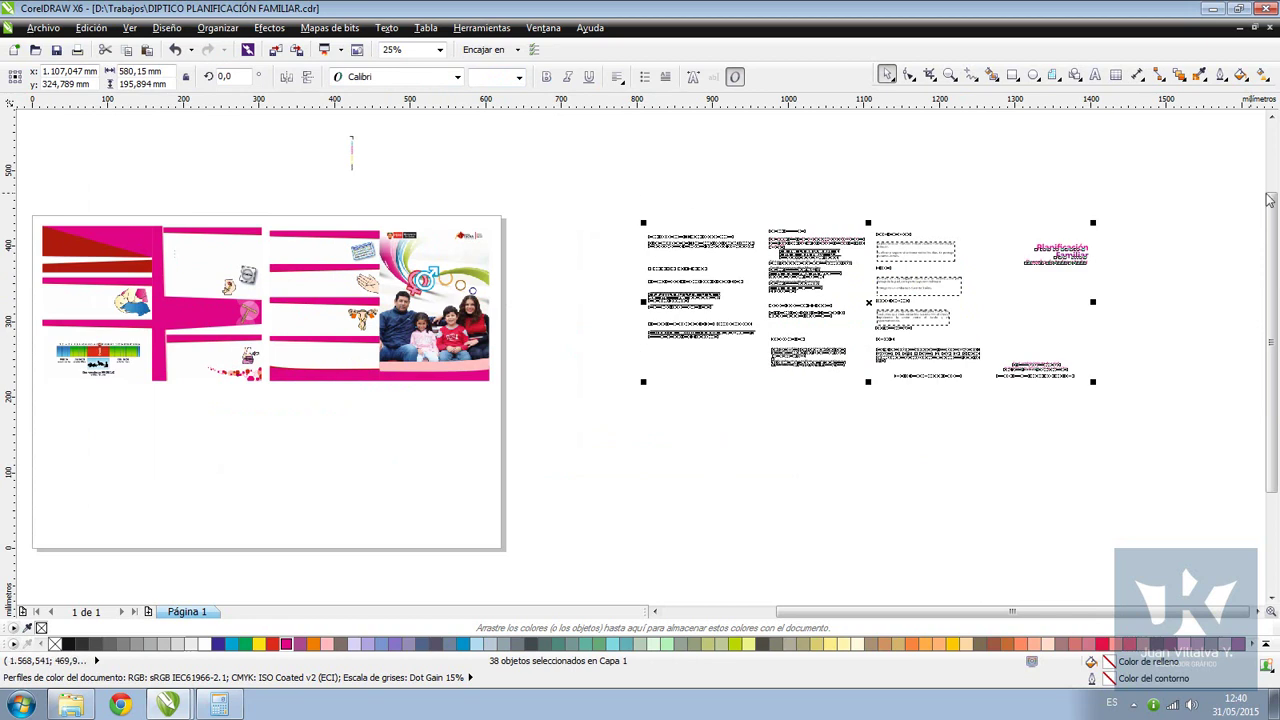
Select the three small bullet dots in the second brochure panel in wireframe view and nudge them 800 mm right, off the page
scroll(324, 351, "up", 1)
left_click(488, 476)
key("shift+F9")
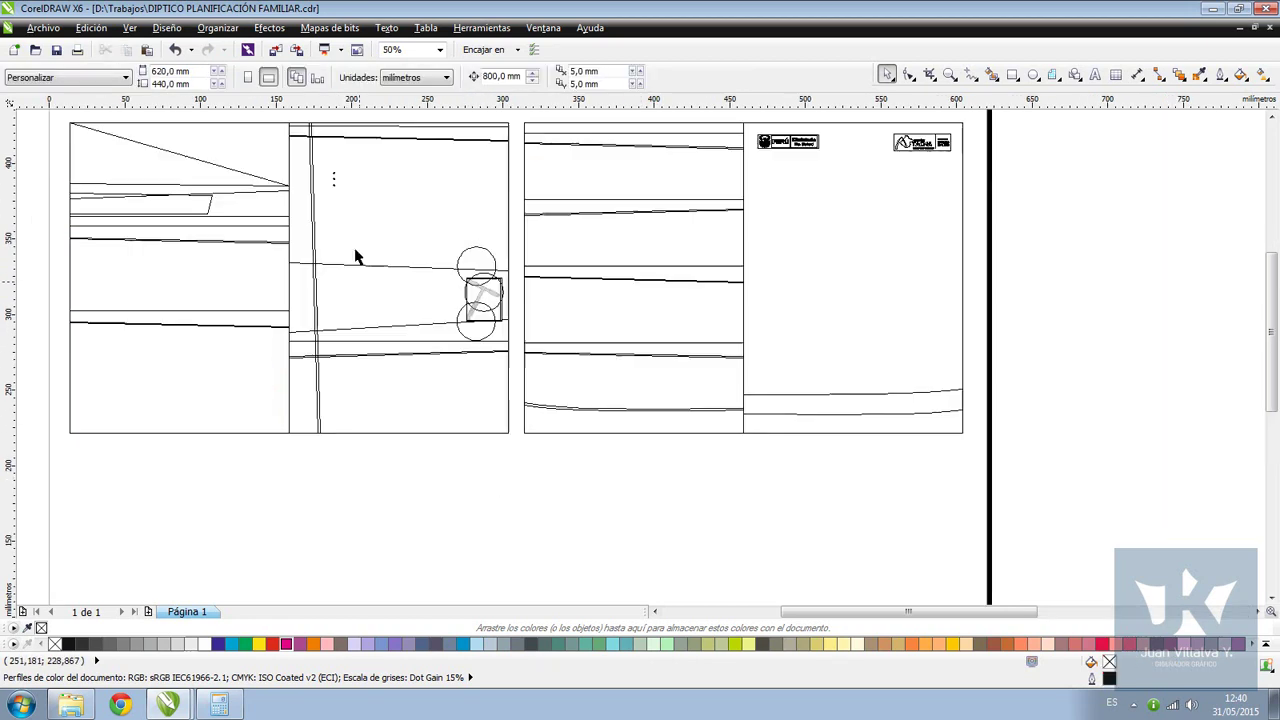
scroll(355, 220, "up", 1)
left_click_drag(616, 340, 572, 258)
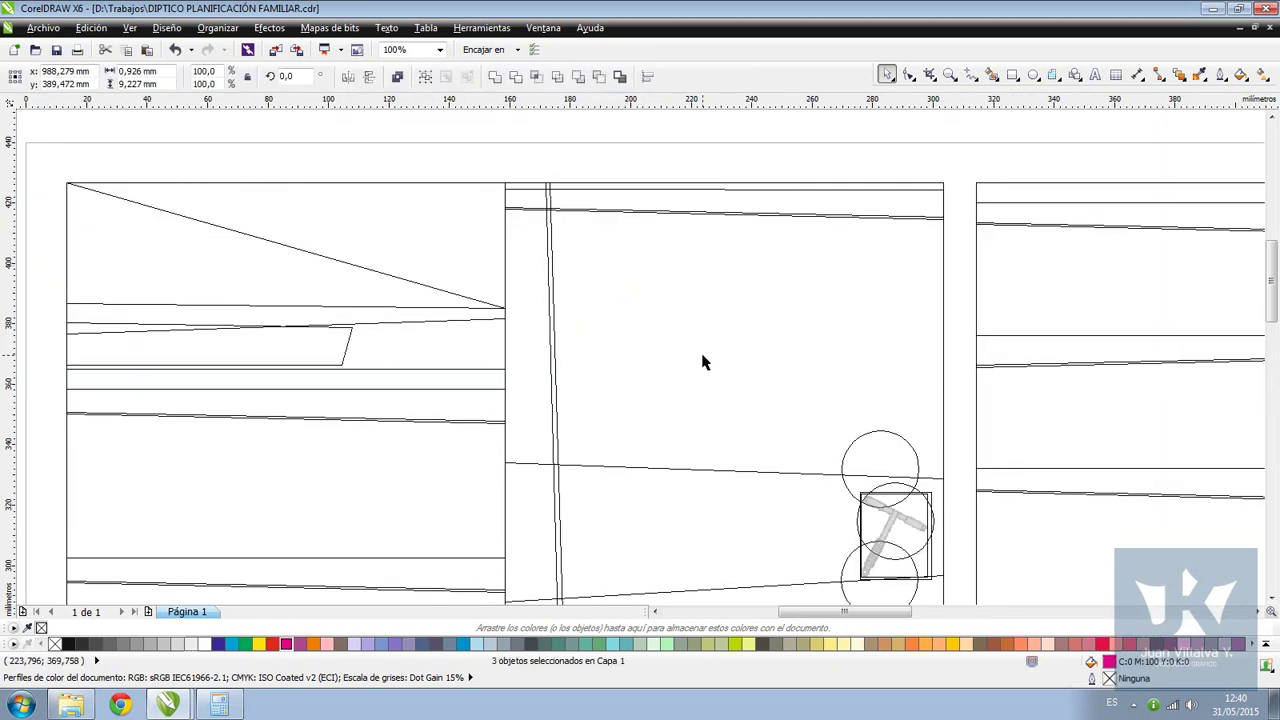
Nudge the lettering and blocks of the Perú Ministerio de Salud logo 800 mm right, off the page, leaving the coat of arms
scroll(697, 354, "down", 2)
key("shift+F9")
scroll(651, 357, "up", 6)
key("shift+F9")
key("shift+F9")
key("shift+F9")
left_click_drag(803, 287, 370, 413)
scroll(326, 345, "up", 3)
left_click(594, 323)
key("Delete")
scroll(921, 406, "down", 4)
Select the whole Región Tacna logo on the cover and nudge it 800 mm right, off the page
scroll(642, 364, "down", 2)
scroll(1020, 366, "up", 6)
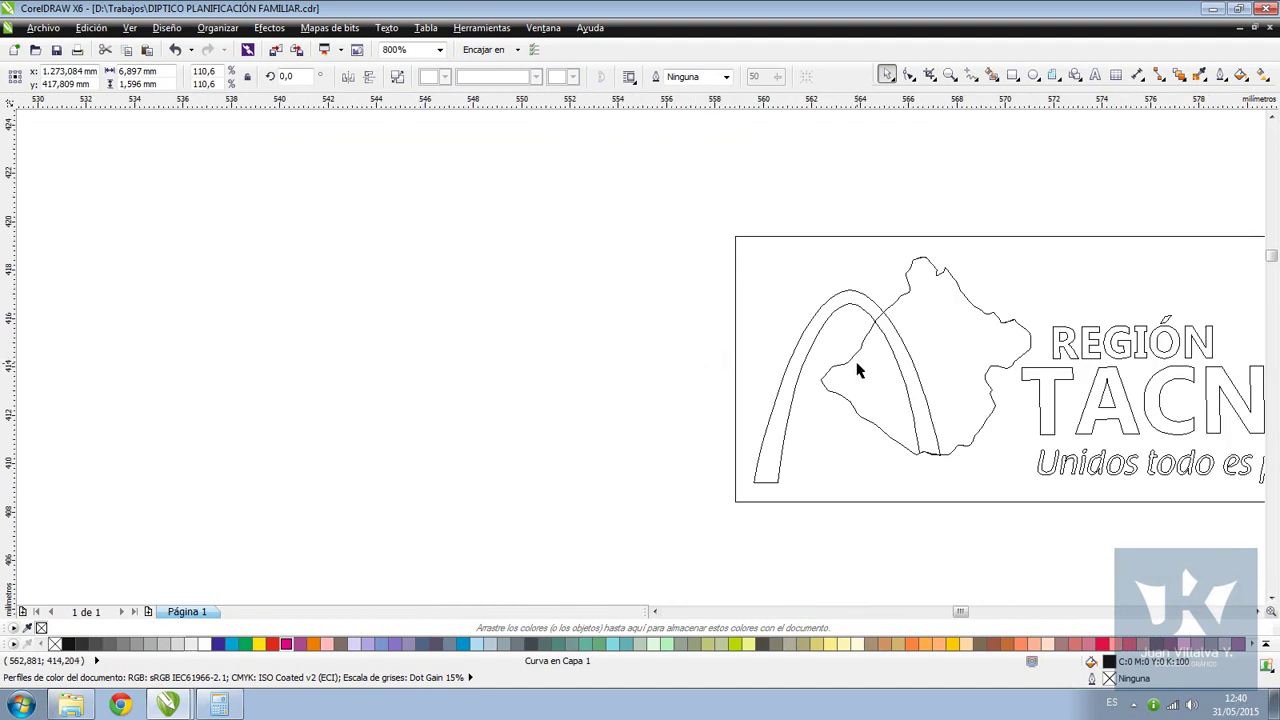
scroll(771, 357, "down", 2)
left_click_drag(486, 261, 1071, 428)
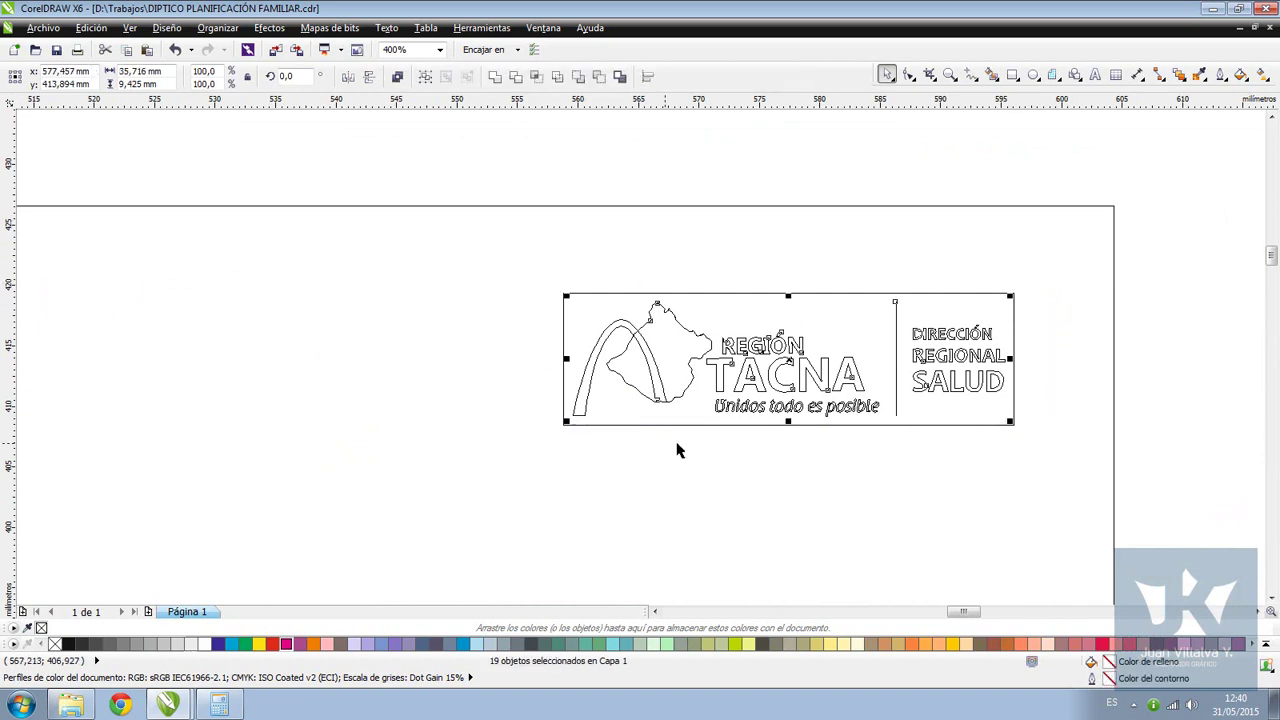
key("Right")
Convert all the remaining artwork of the cover spread to one bitmap at 350 ppp in 32-bit CMYK colour
scroll(592, 312, "up", 1)
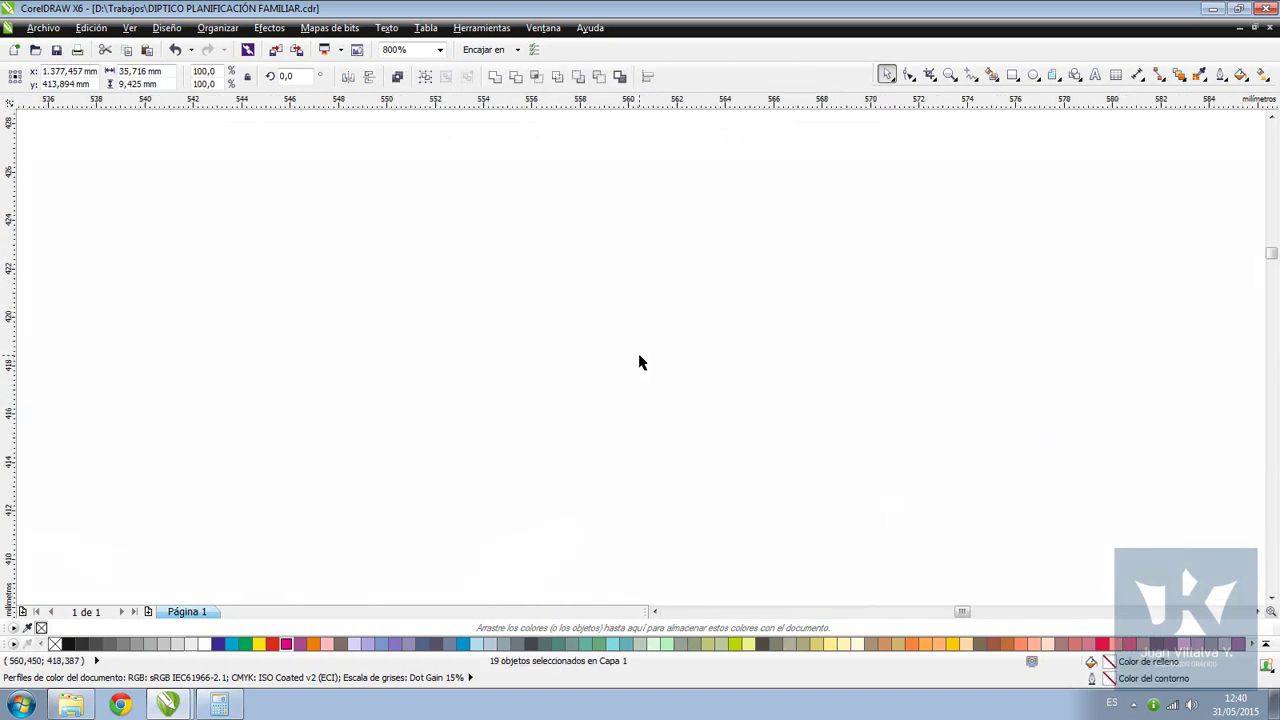
scroll(945, 443, "down", 1)
scroll(675, 370, "down", 2)
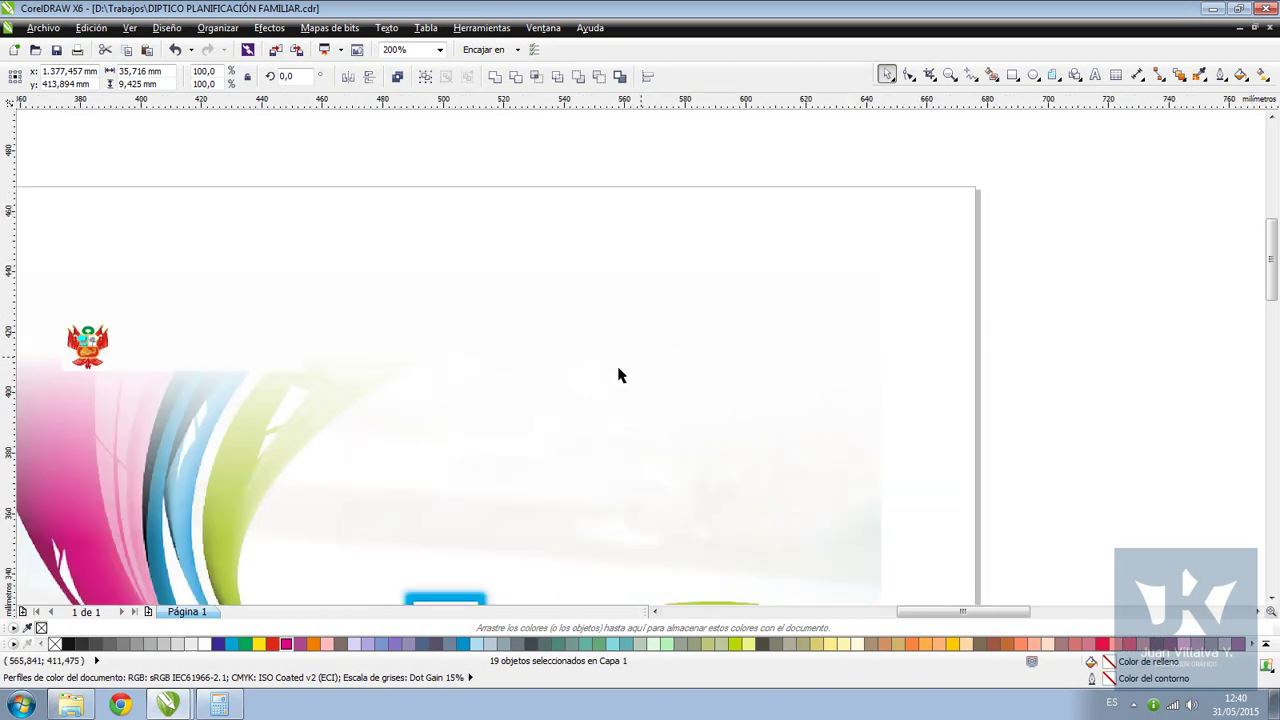
scroll(617, 366, "down", 3)
scroll(871, 343, "up", 1)
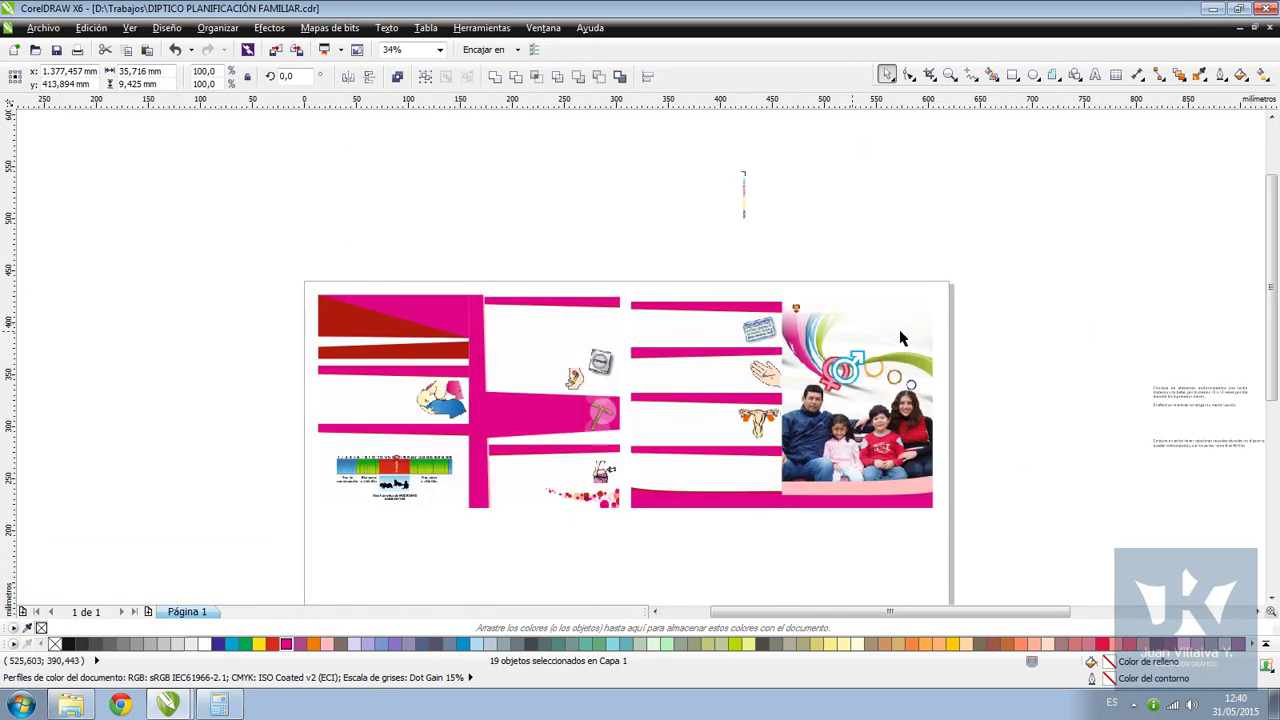
left_click_drag(981, 268, 622, 528)
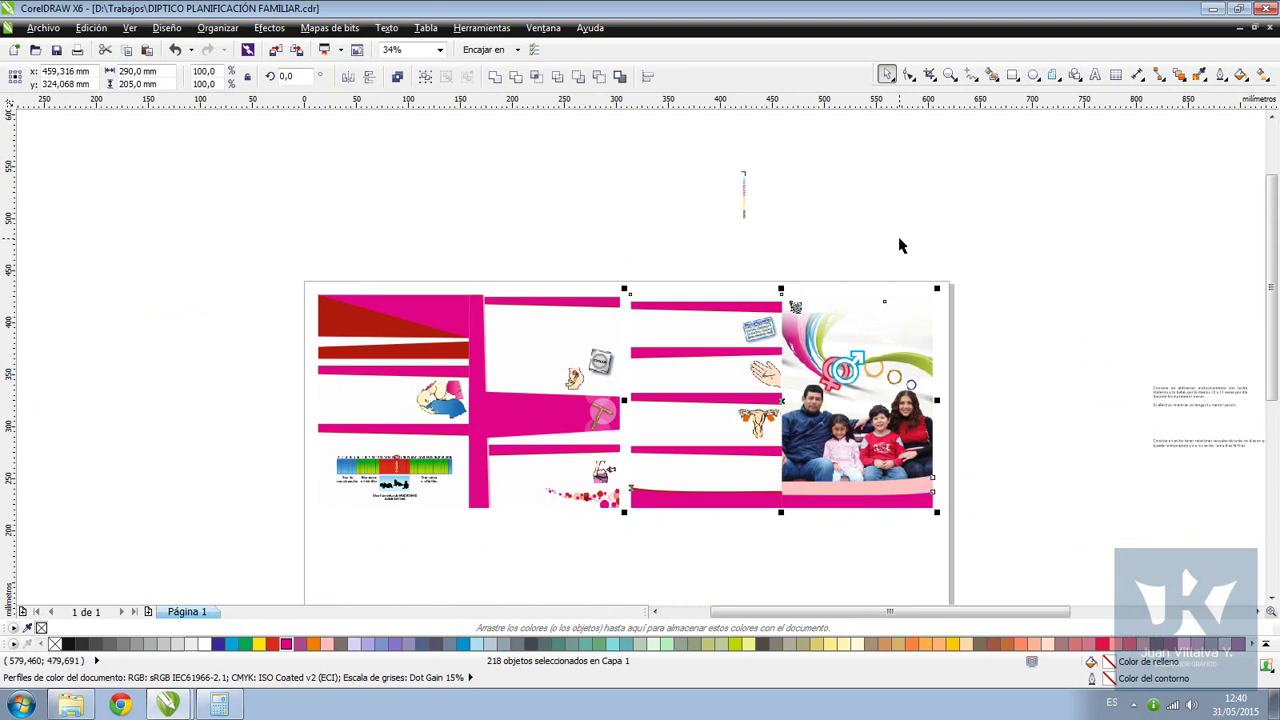
key("alt+m")
key("c")
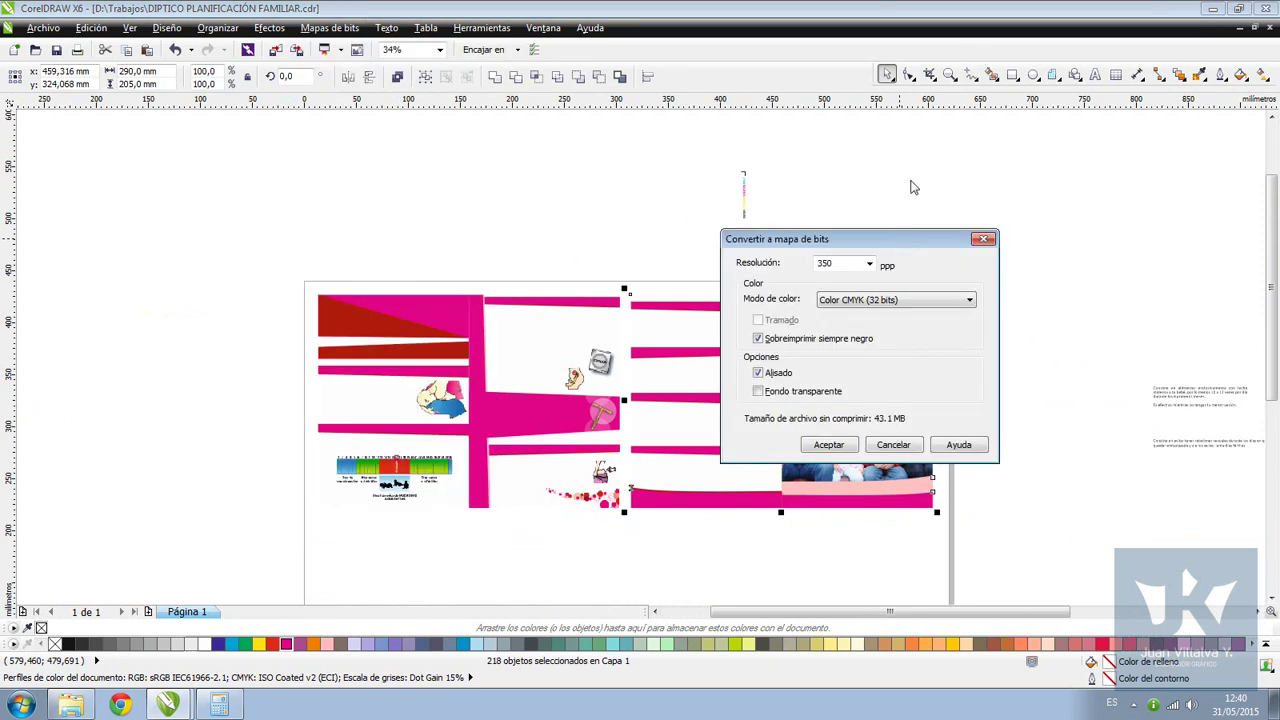
key("Return")
Convert all the artwork of the "Métodos de planificación" spread to one bitmap at 350 ppp in 32-bit CMYK colour
left_click_drag(217, 203, 636, 538)
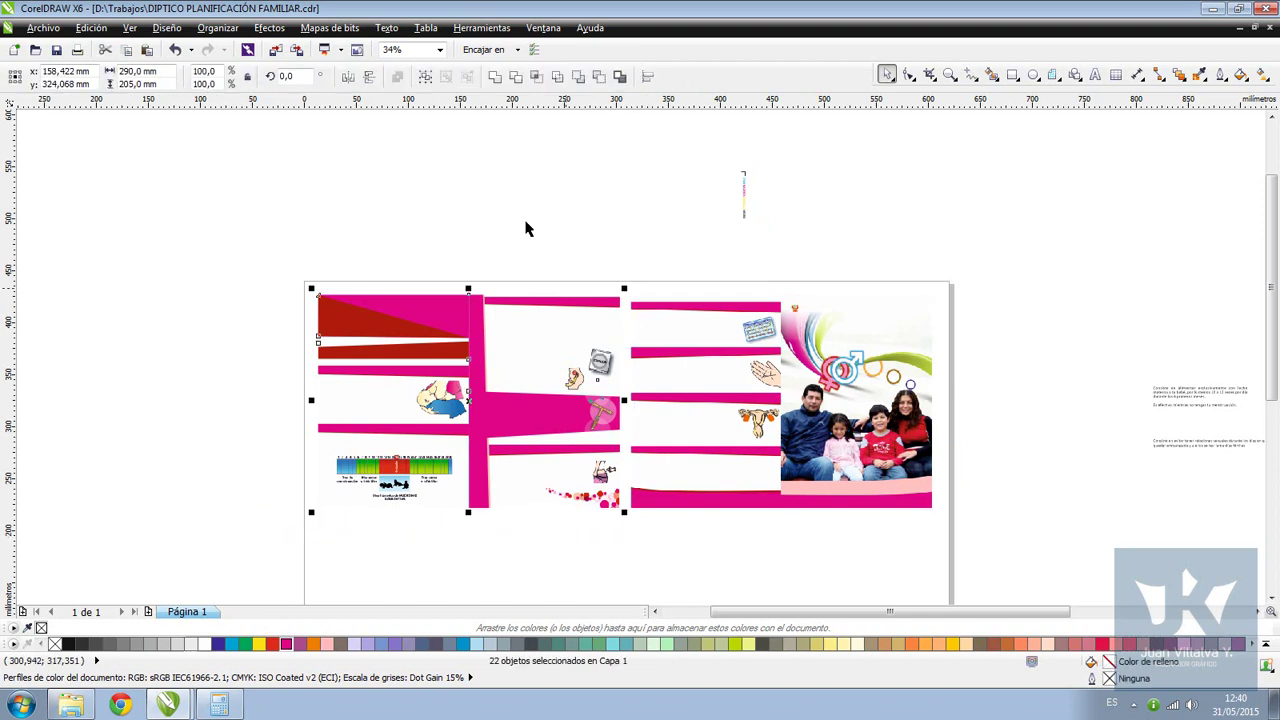
left_click(330, 27)
left_click(358, 45)
left_click_drag(845, 262, 818, 291)
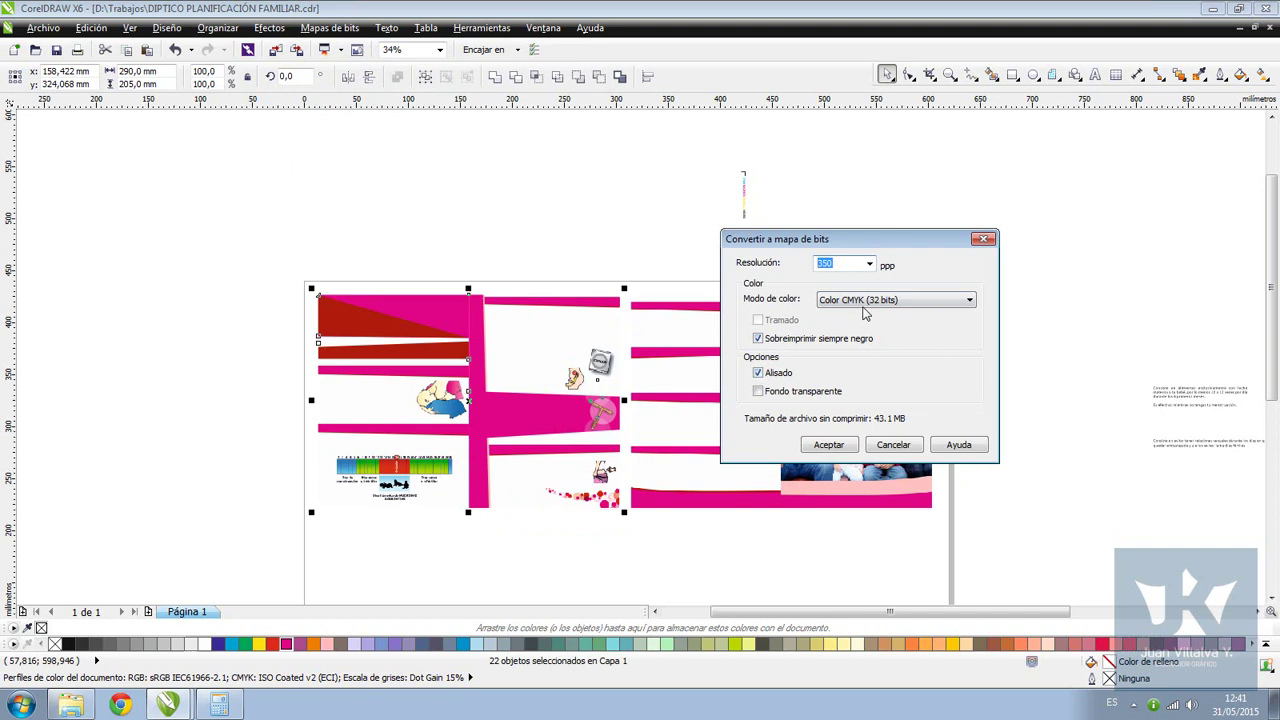
left_click(829, 445)
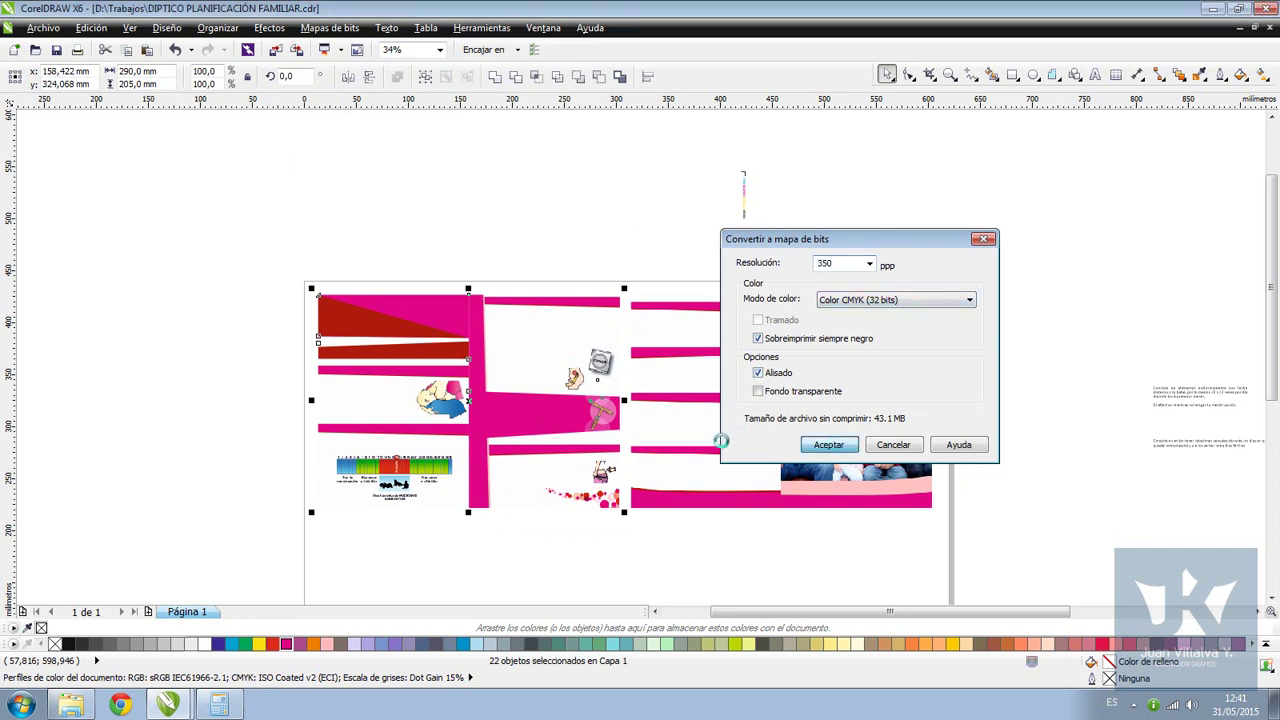
Select the text and logos parked beside the page and nudge them 800 mm left, back over the bitmap backgrounds
scroll(654, 363, "down", 2)
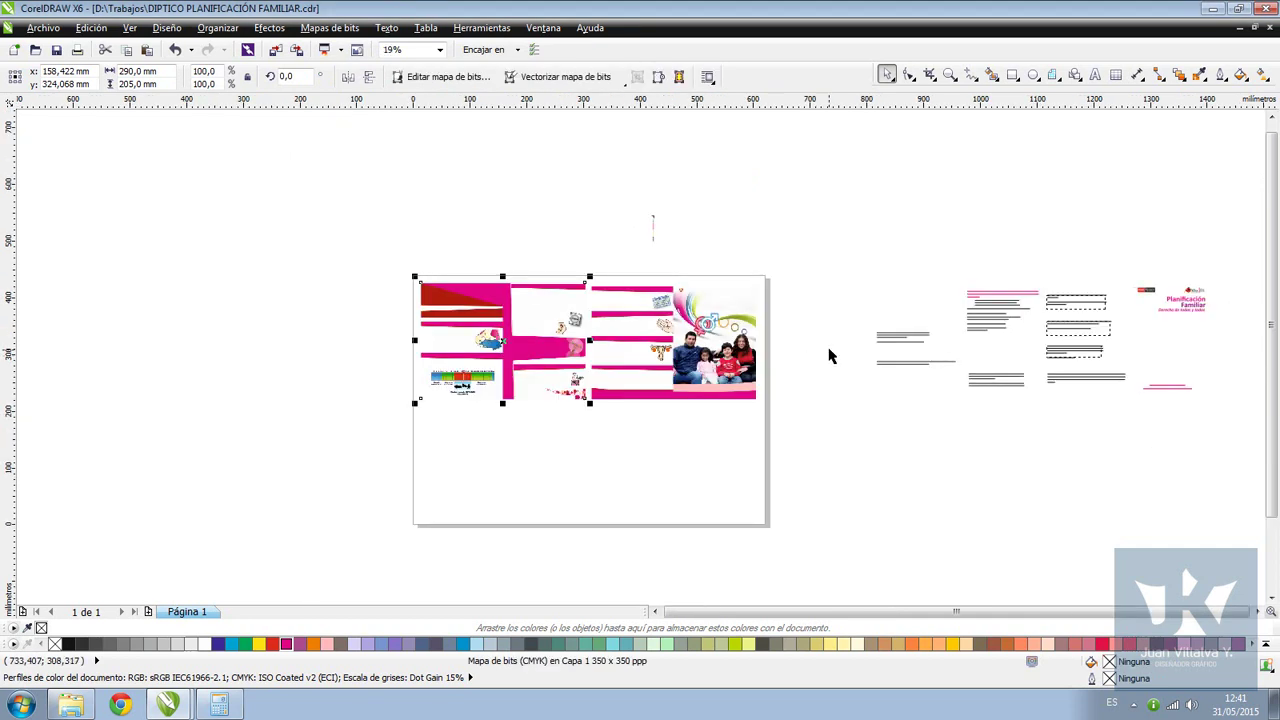
left_click_drag(792, 191, 1188, 442)
key("Left")
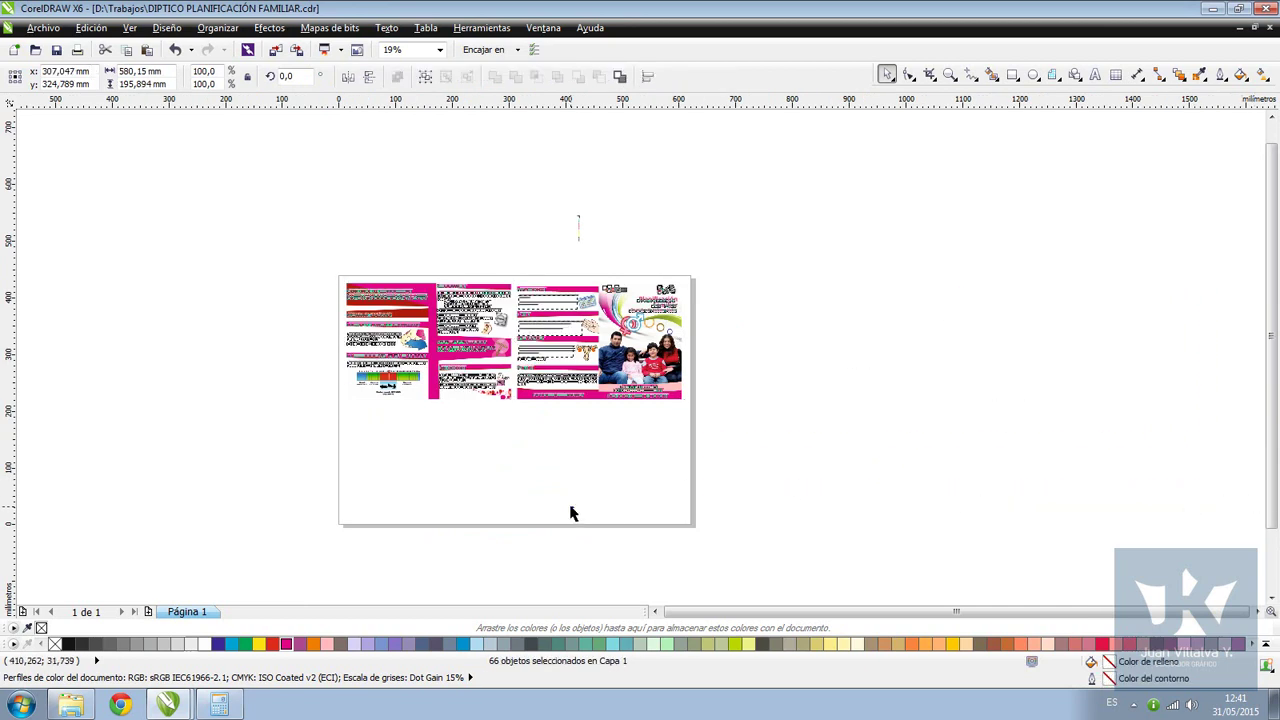
left_click(584, 513)
key("F4")
Select all the text objects in the document, convert them to curves and clear the selection
left_click(91, 28)
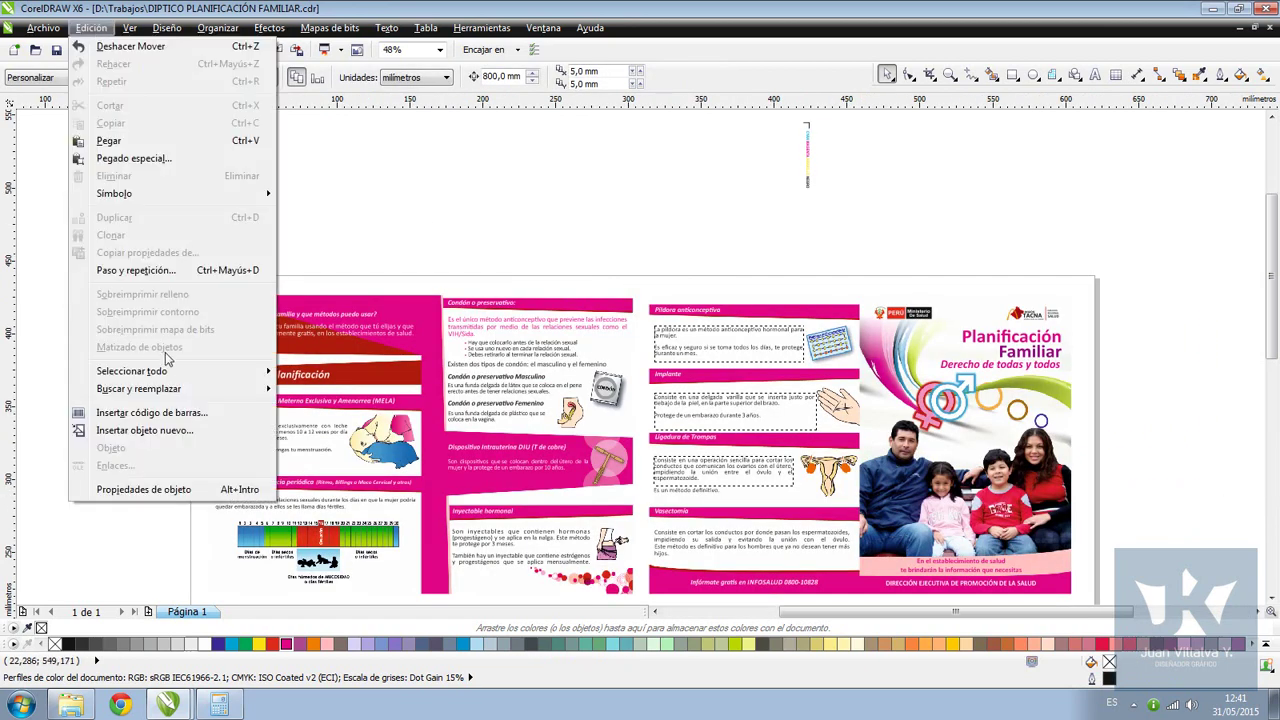
mouse_move(186, 373)
left_click(390, 393)
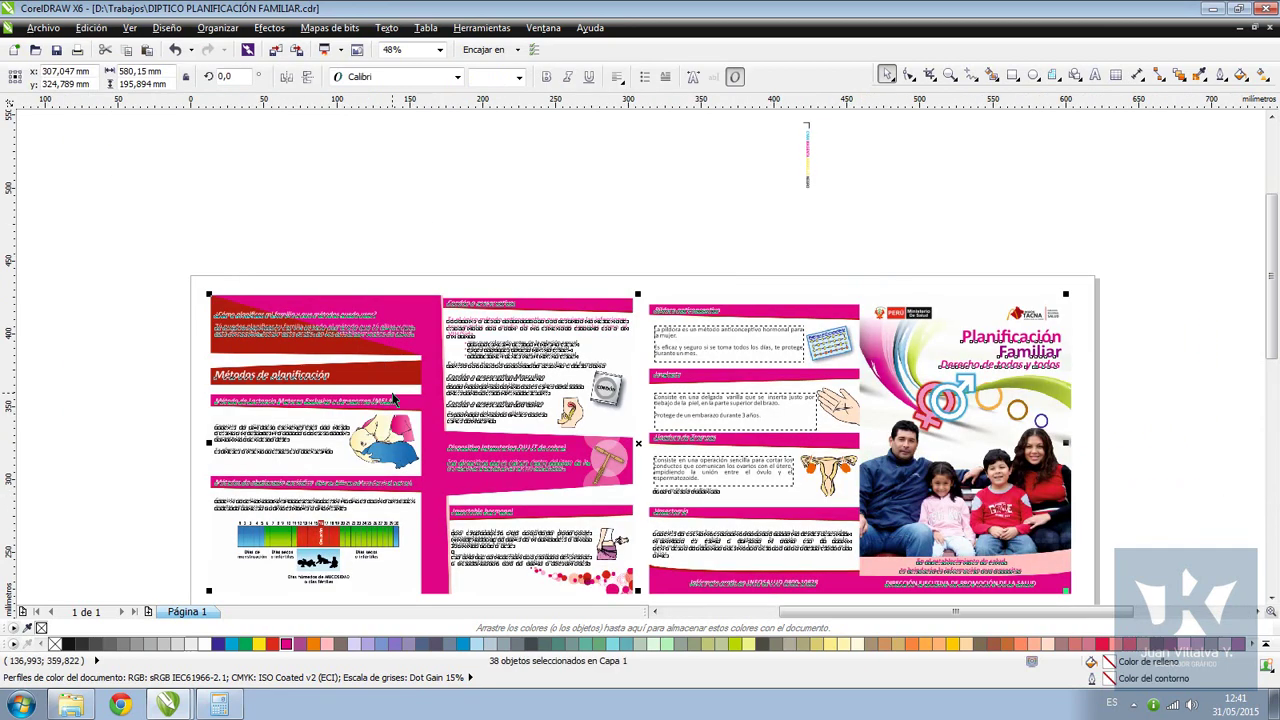
left_click(500, 200)
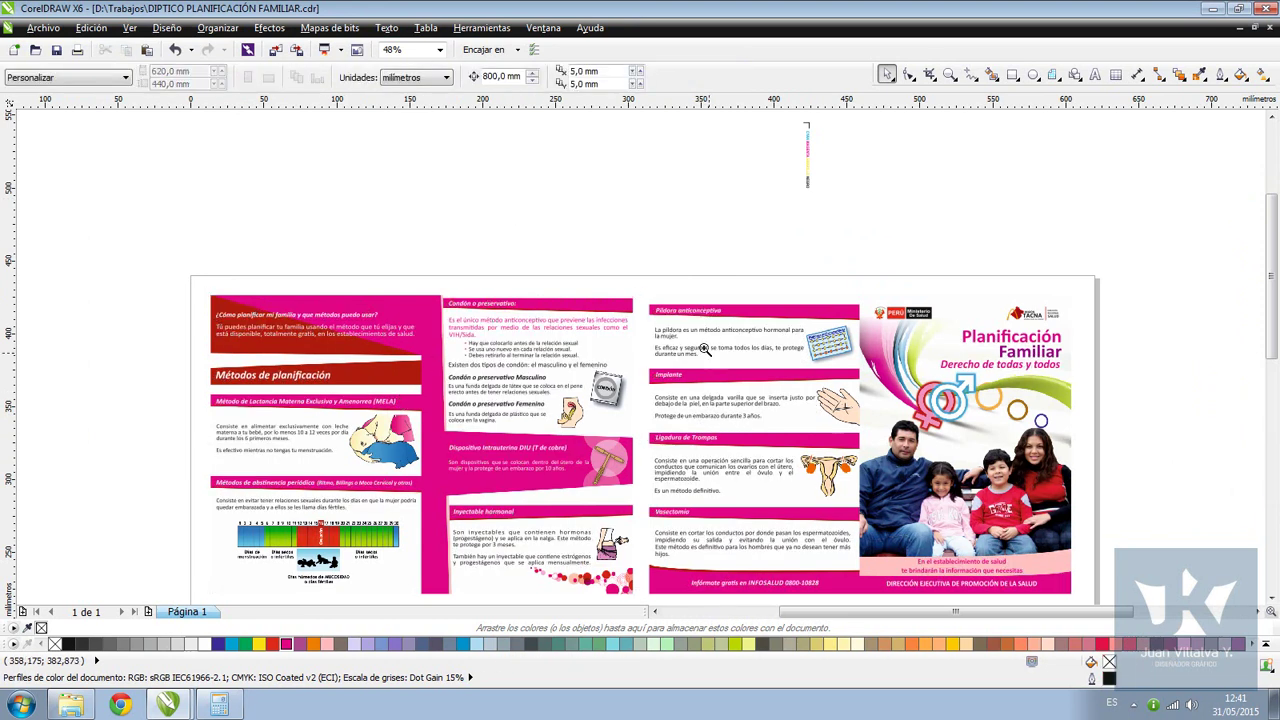
Examine the two background bitmaps and the vector text over them in wireframe and normal view, including close-ups of both spreads
scroll(802, 380, "up", 2)
scroll(654, 380, "down", 2)
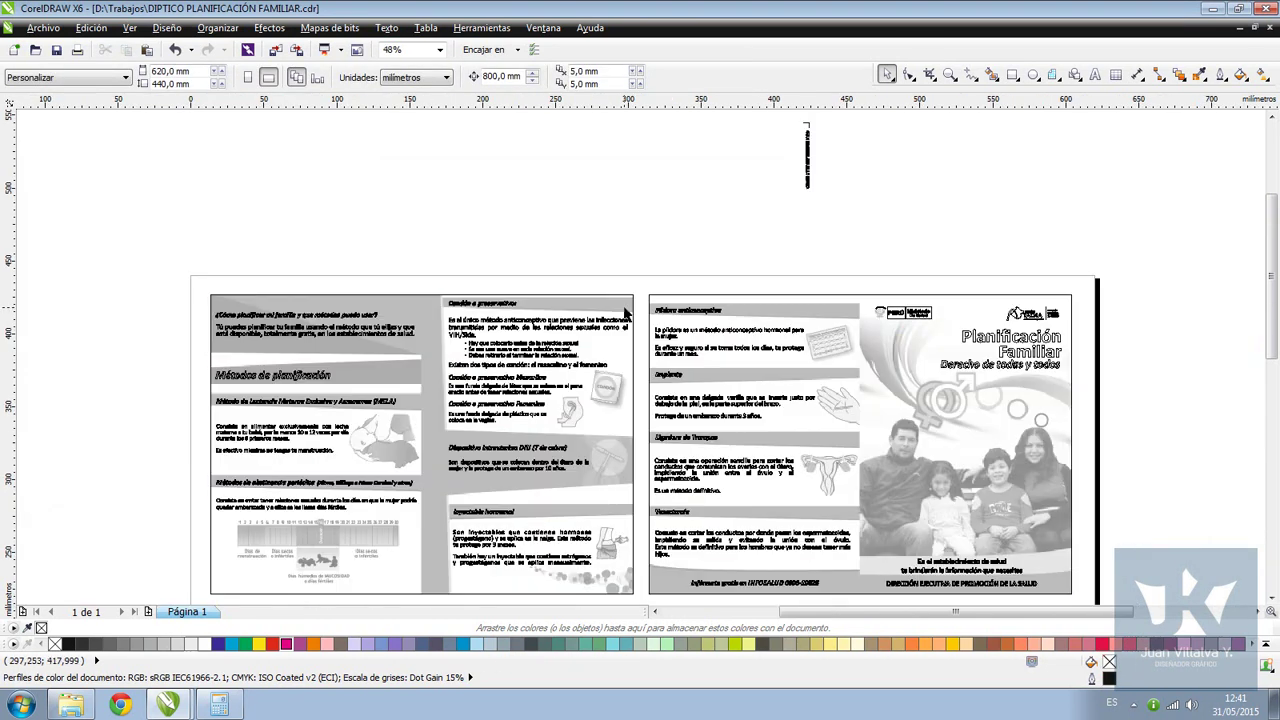
left_click_drag(608, 261, 666, 299)
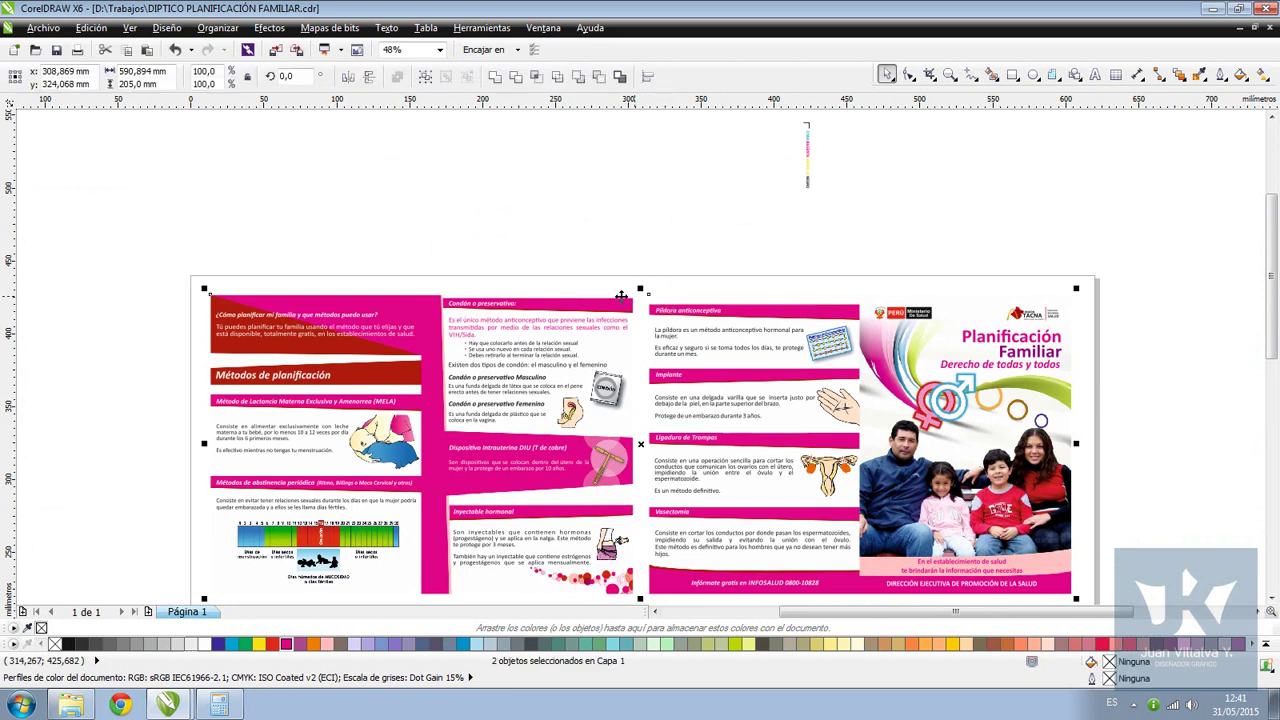
left_click(509, 246)
key("F2")
left_click_drag(130, 243, 464, 524)
key("F3")
key("F2")
left_click_drag(680, 457, 985, 640)
scroll(737, 455, "down", 3)
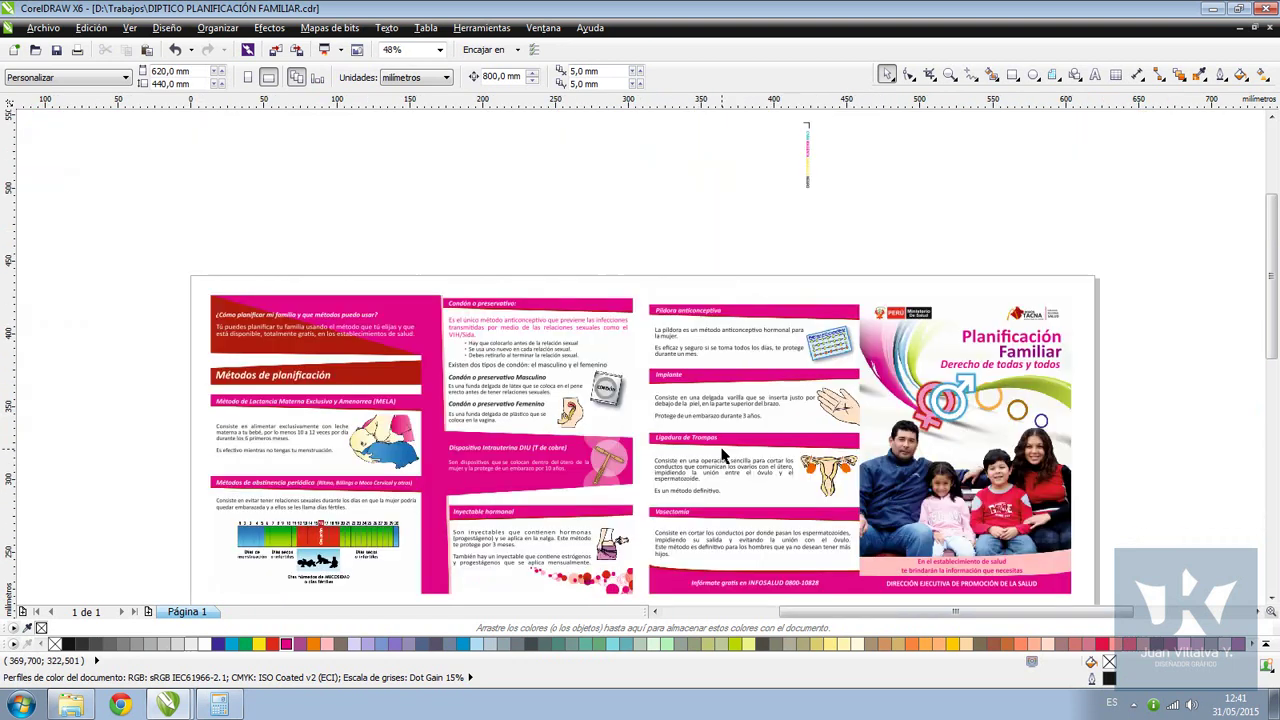
Open the TRIPTICO PLANIFICACION FAMILIAR file from the desktop alongside the diptych document
scroll(605, 317, "down", 2)
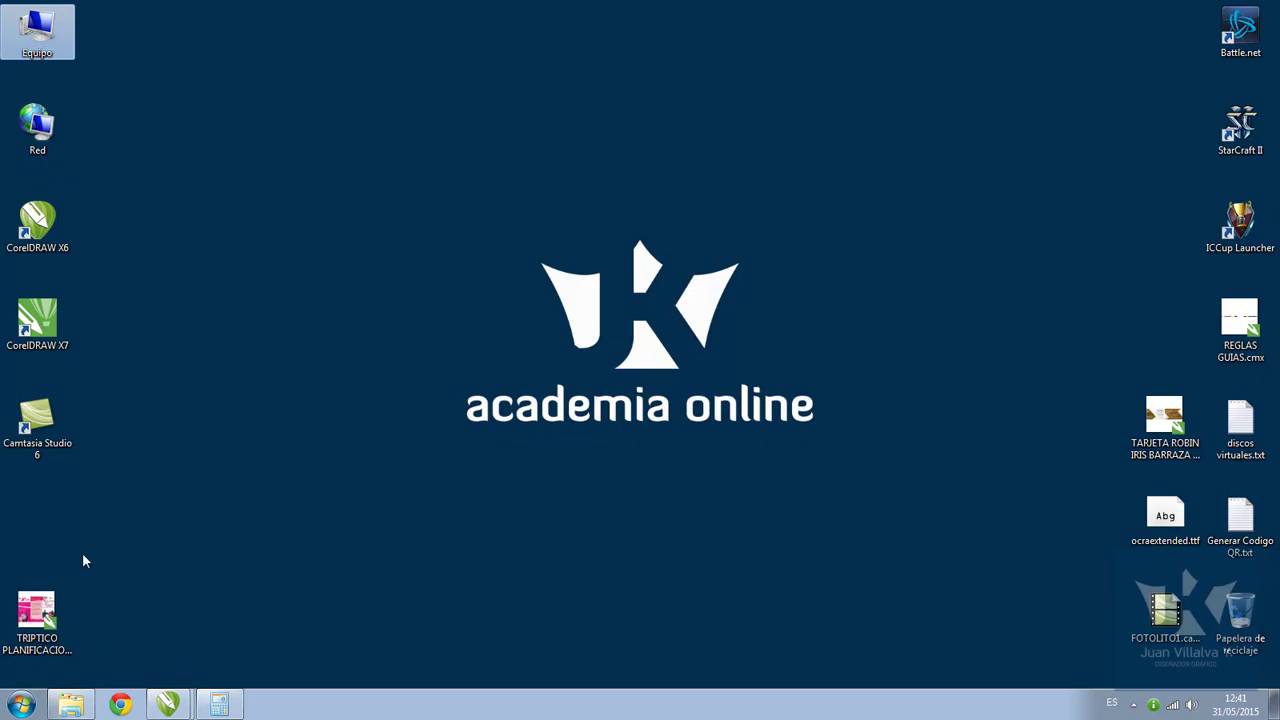
left_click(37, 610)
left_click_drag(37, 610, 566, 548)
scroll(566, 547, "down", 1)
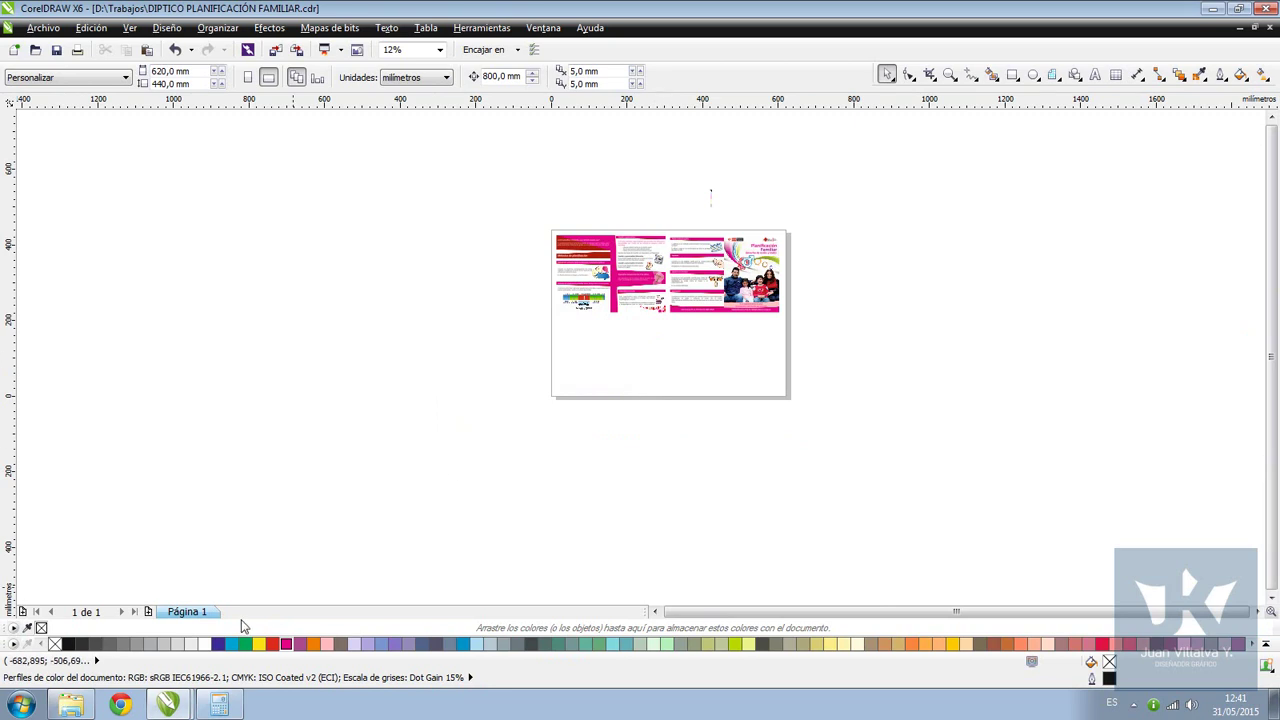
scroll(660, 352, "down", 1)
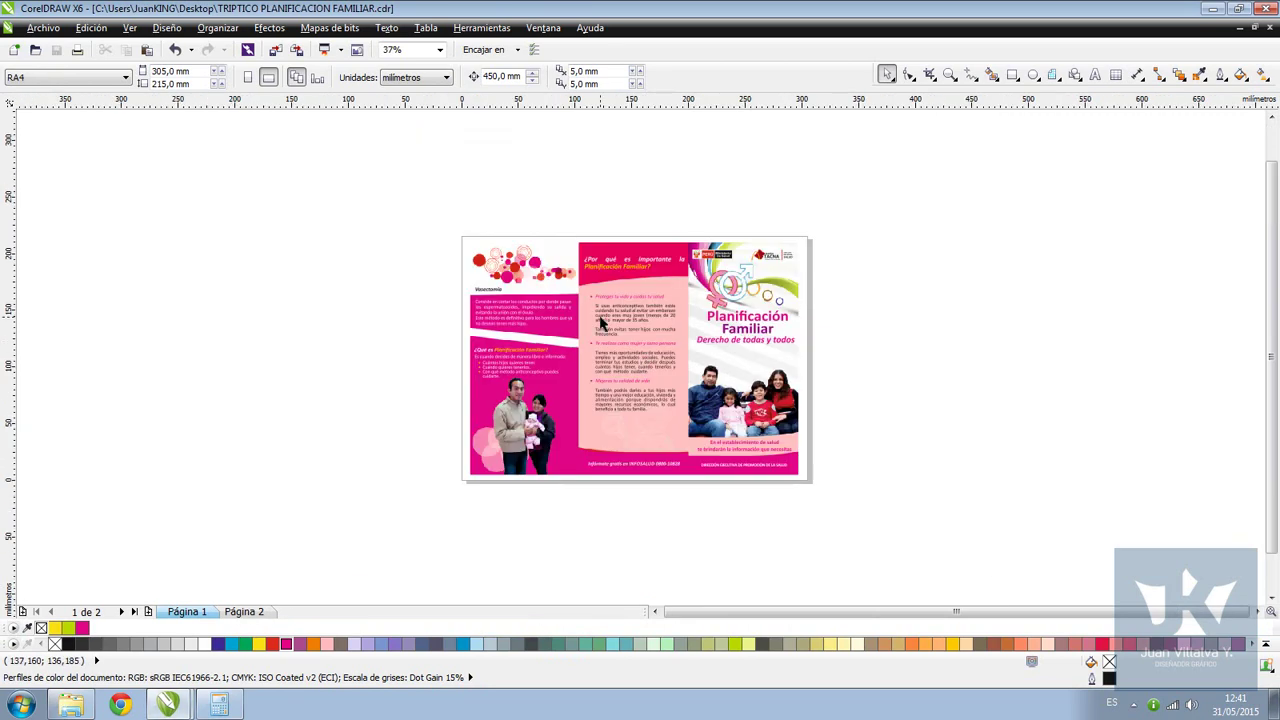
Check the artwork on page 1 of the triptych against the free space on the diptych sheet
left_click_drag(328, 174, 902, 540)
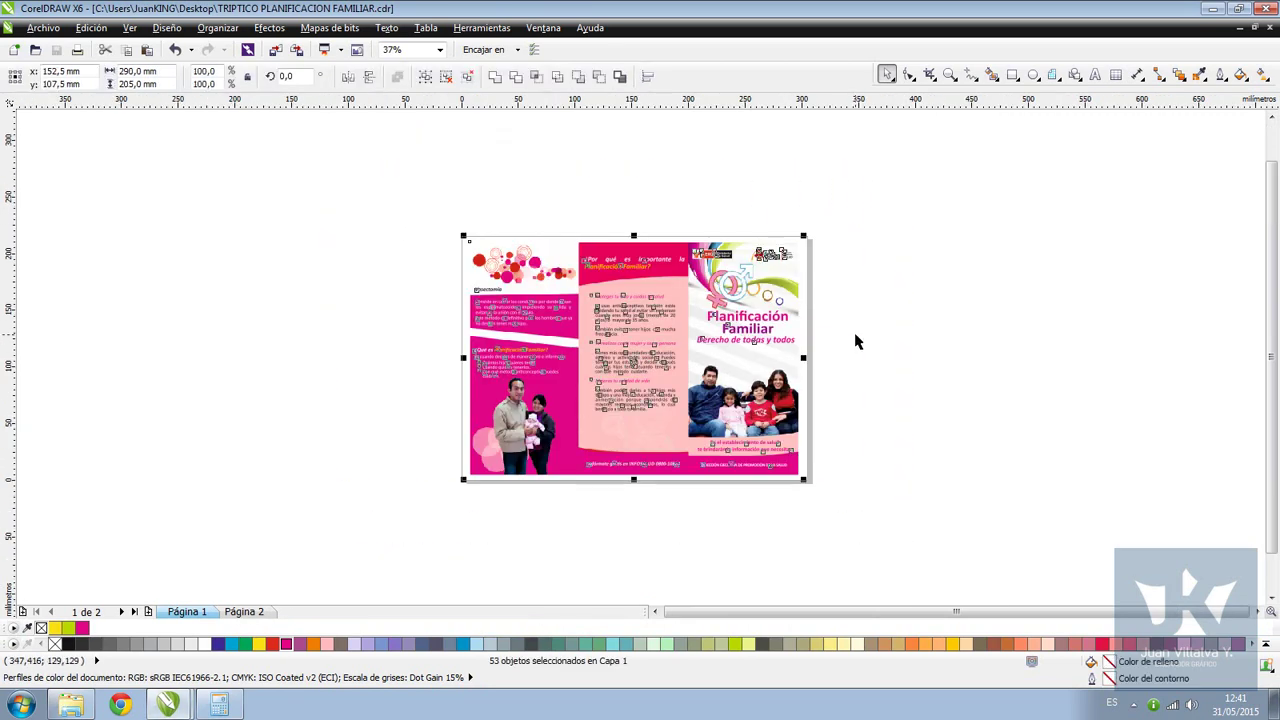
left_click(874, 313)
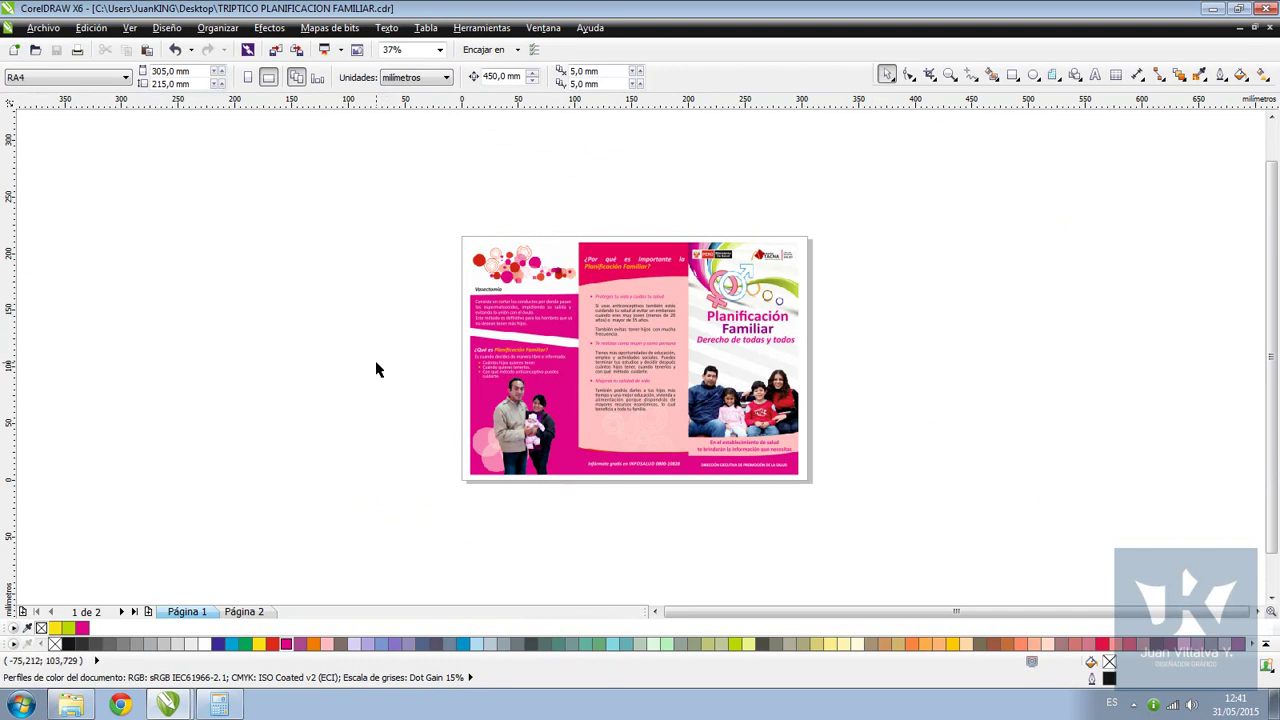
key("ctrl+Tab")
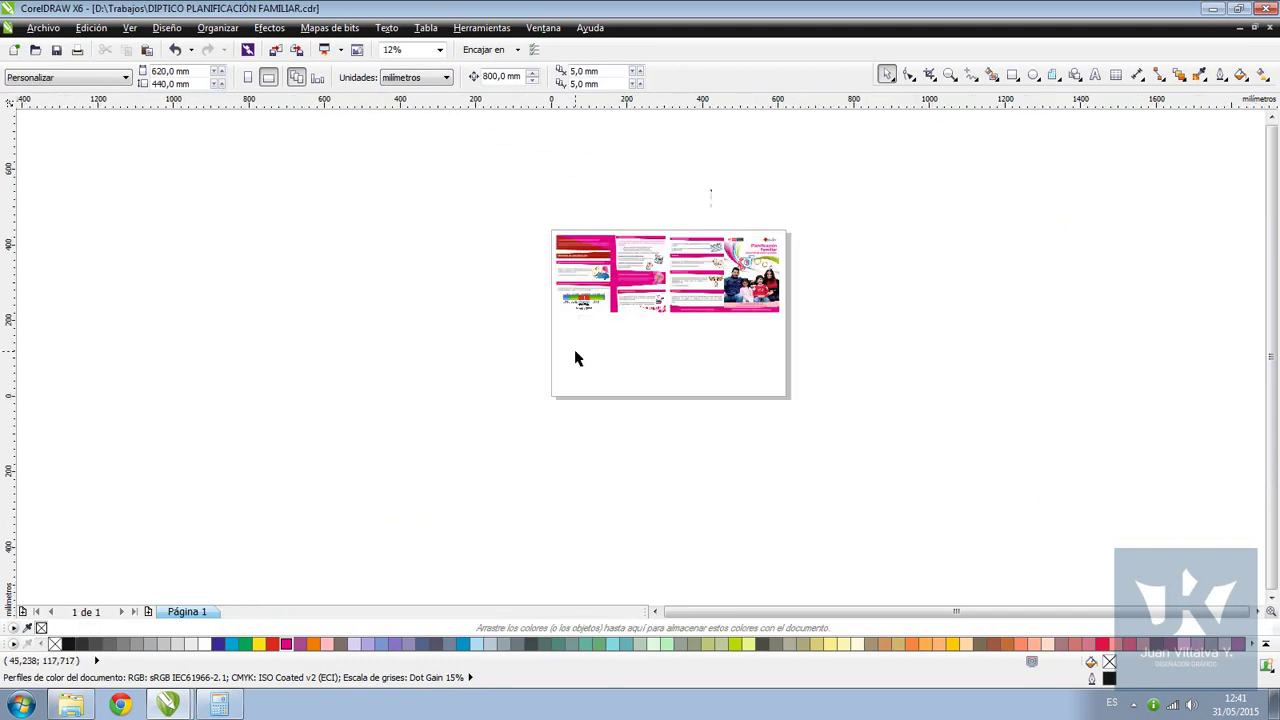
scroll(678, 305, "up", 2)
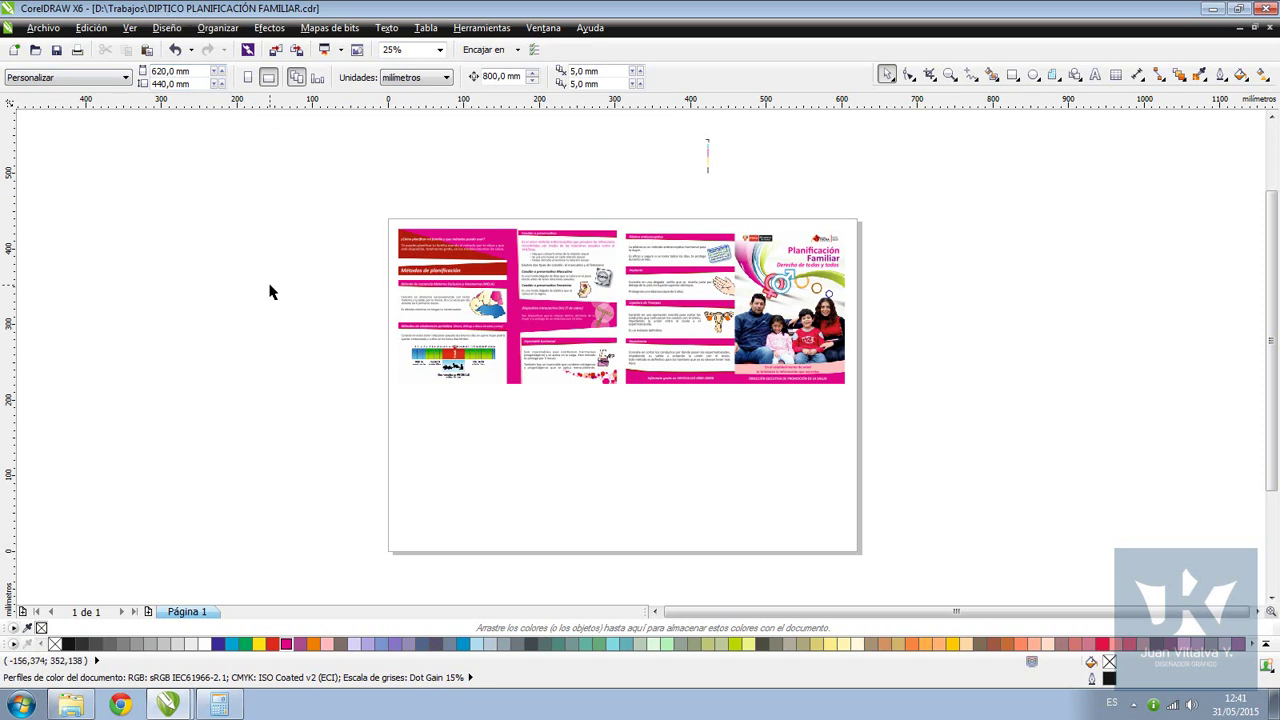
Copy all the artwork from page 1 of the triptych into the free lower-left area of the diptych sheet
key("ctrl+Tab")
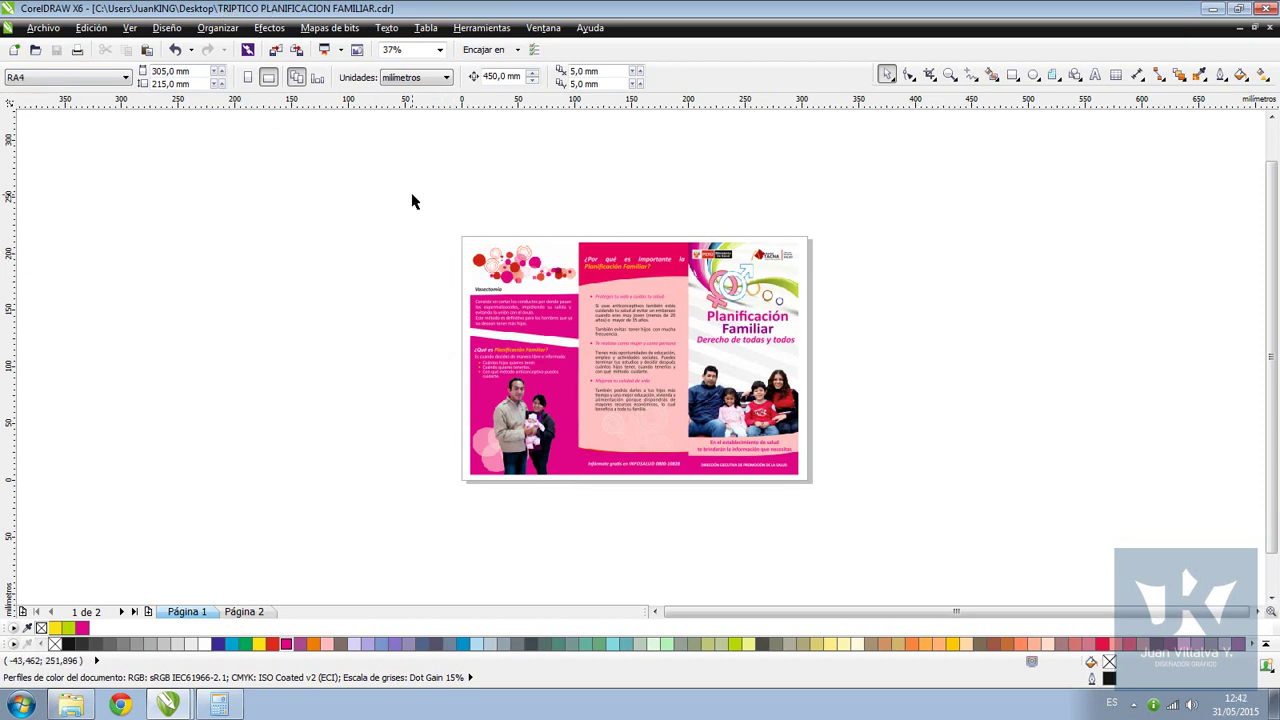
left_click_drag(368, 183, 950, 556)
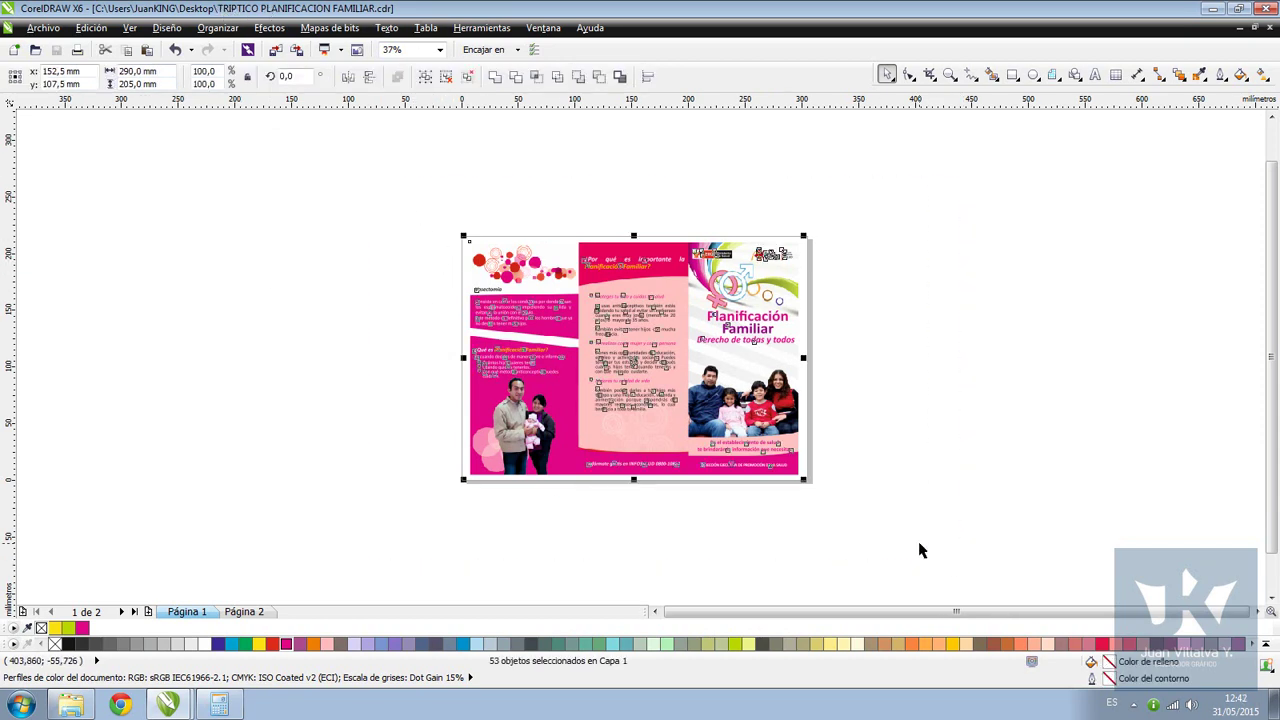
key("ctrl+Tab")
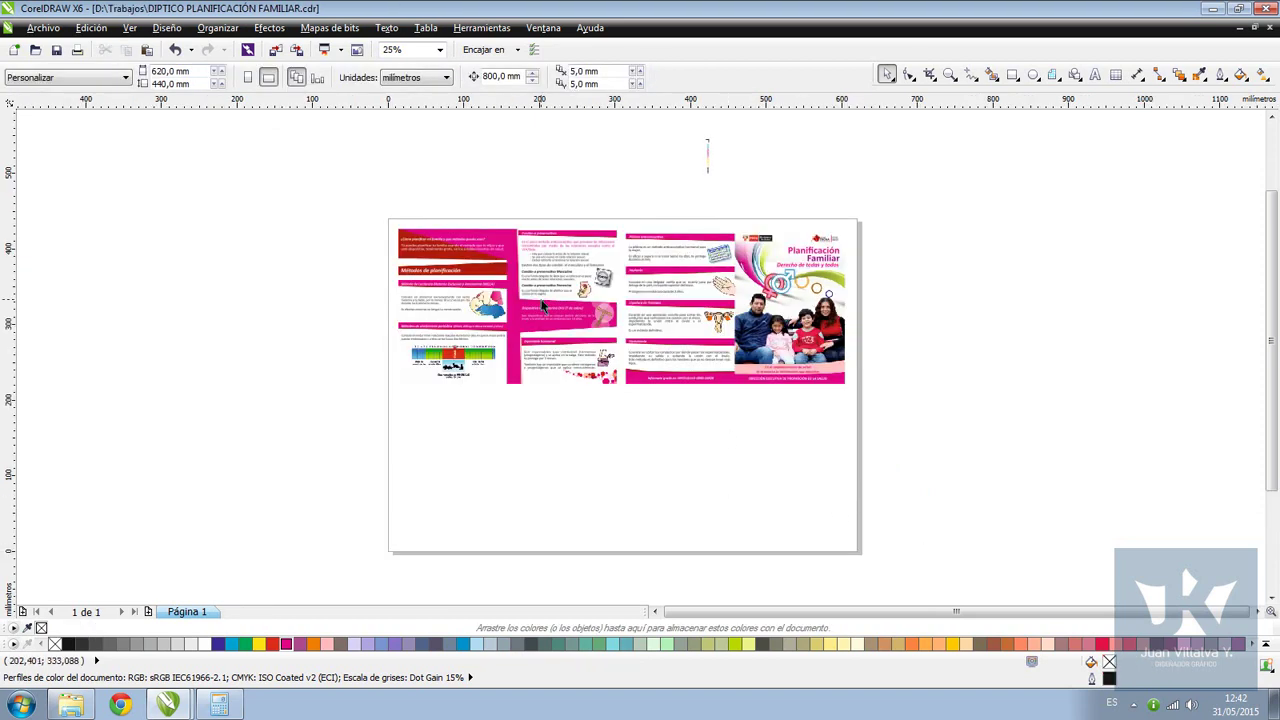
key("ctrl+v")
left_click_drag(643, 367, 521, 466)
Copy all the artwork from page 2 of the triptych into the free lower-right area of the diptych sheet
key("ctrl+Tab")
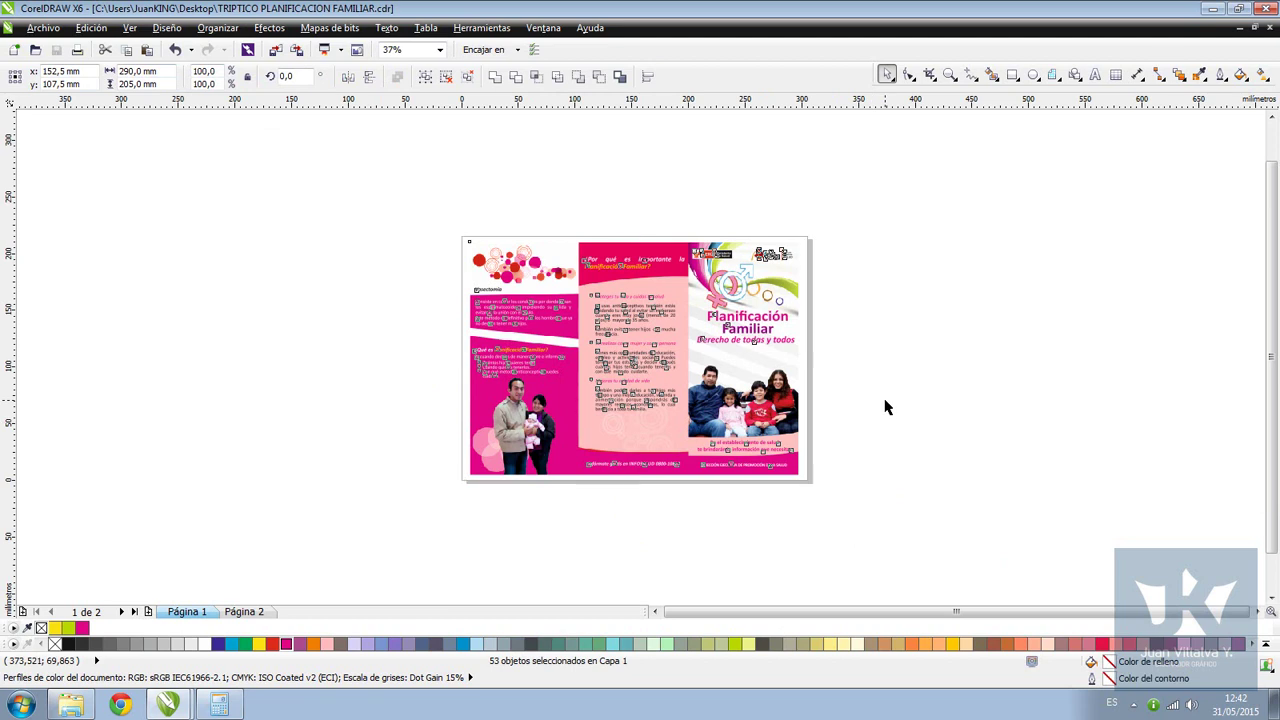
key("Page_Down")
left_click_drag(900, 158, 376, 546)
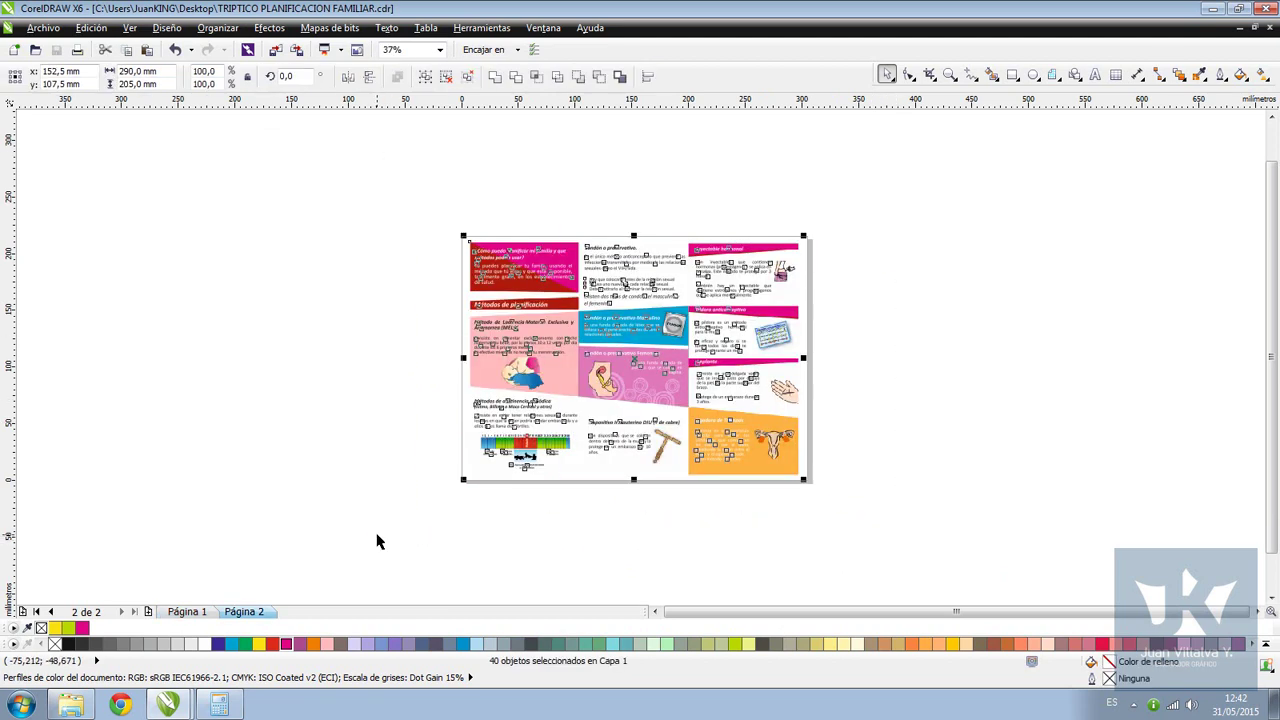
key("ctrl+Tab")
scroll(752, 493, "down", 1)
scroll(647, 366, "up", 1)
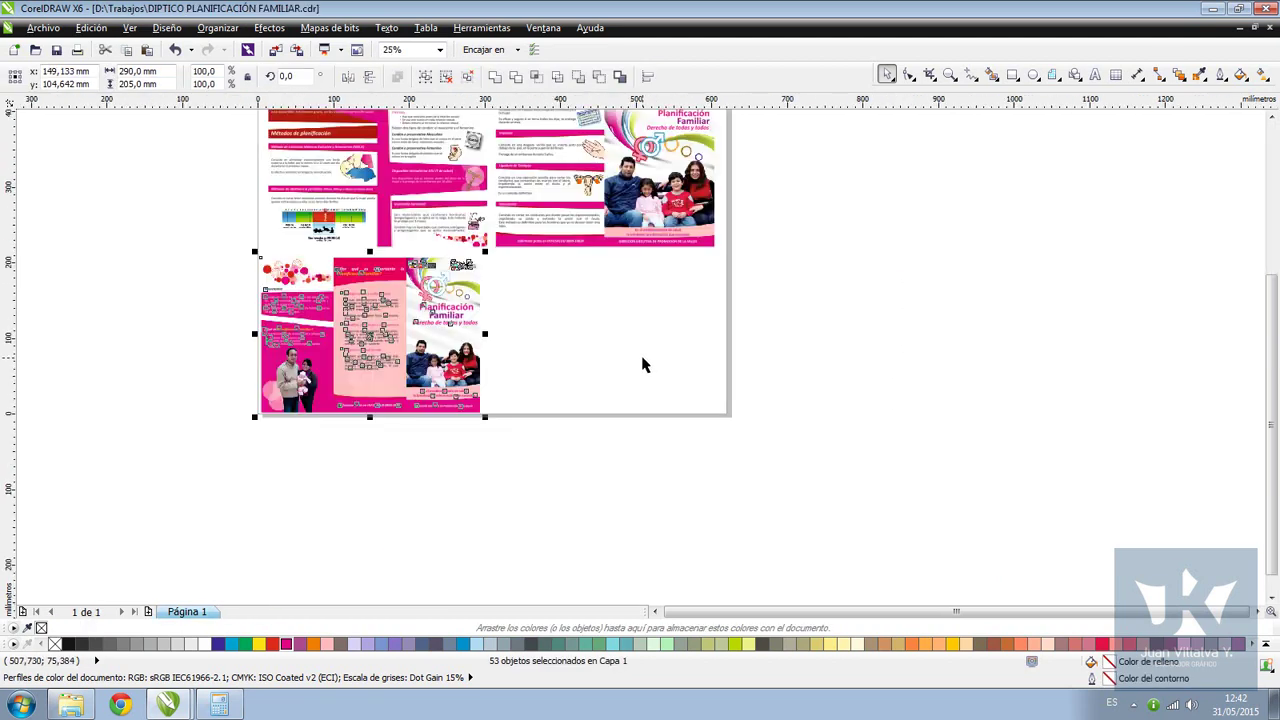
key("ctrl+v")
left_click_drag(486, 268, 600, 344)
scroll(552, 338, "down", 1)
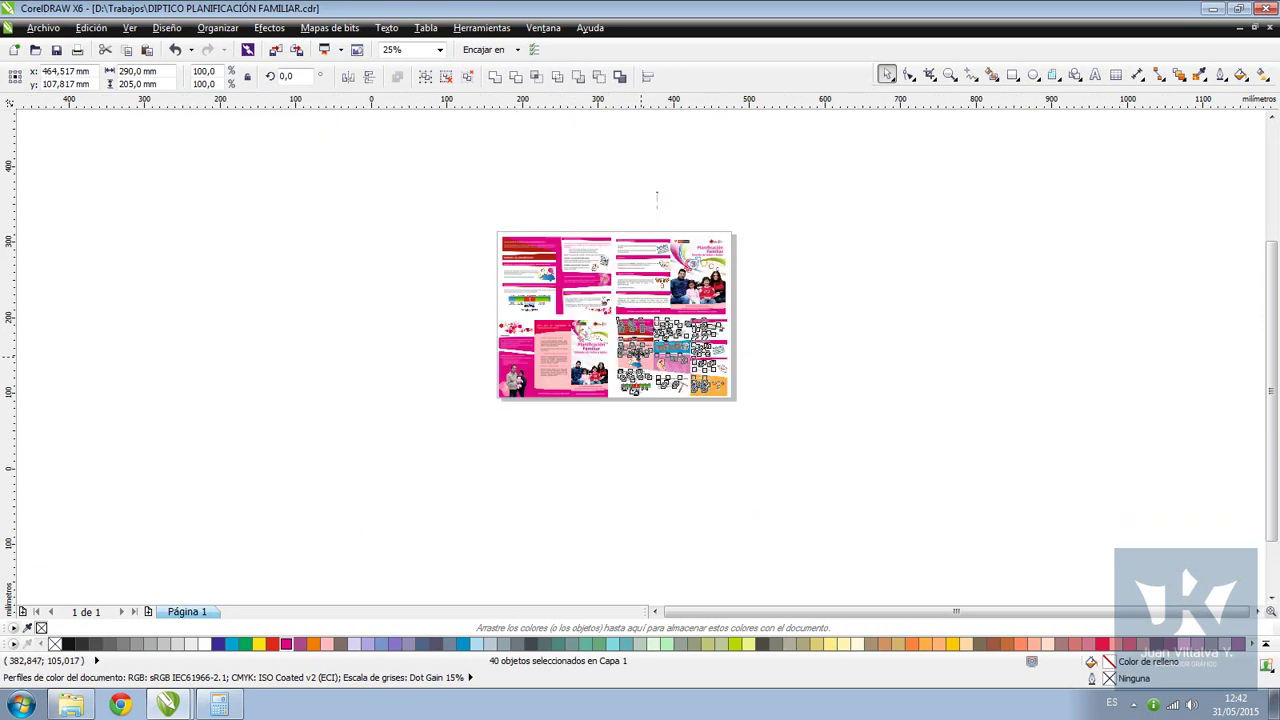
Group the objects of each of the four brochure faces on the sheet separately, and clear the selection
scroll(440, 310, "up", 1)
key("ctrl+g")
left_click_drag(290, 510, 612, 307)
scroll(597, 328, "down", 1)
scroll(597, 328, "up", 1)
left_click_drag(356, 200, 626, 408)
key("ctrl+g")
left_click_drag(881, 230, 624, 414)
key("ctrl+g")
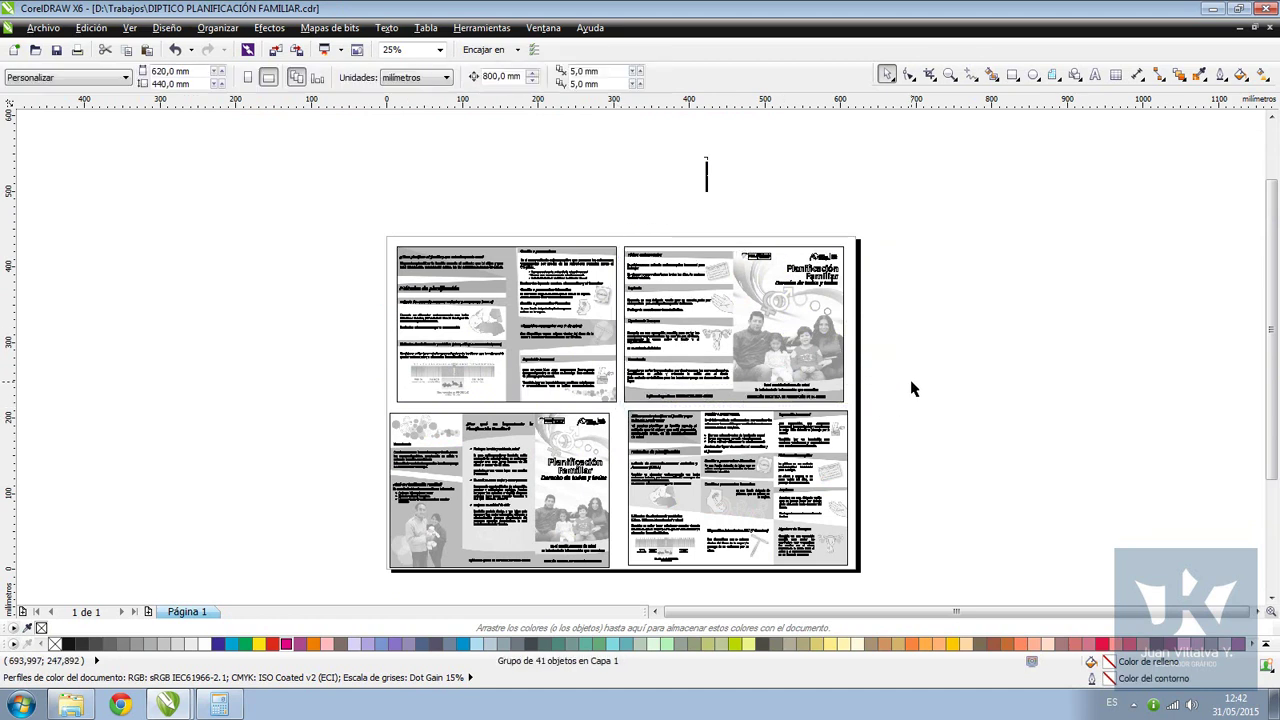
left_click(937, 427)
Check the four grouped brochure faces in the upper and lower rows by selecting each one in turn
scroll(700, 411, "down", 1)
scroll(640, 357, "up", 1)
key("F2")
left_click_drag(261, 150, 904, 566)
scroll(507, 296, "down", 1)
key("F2")
left_click_drag(255, 169, 898, 520)
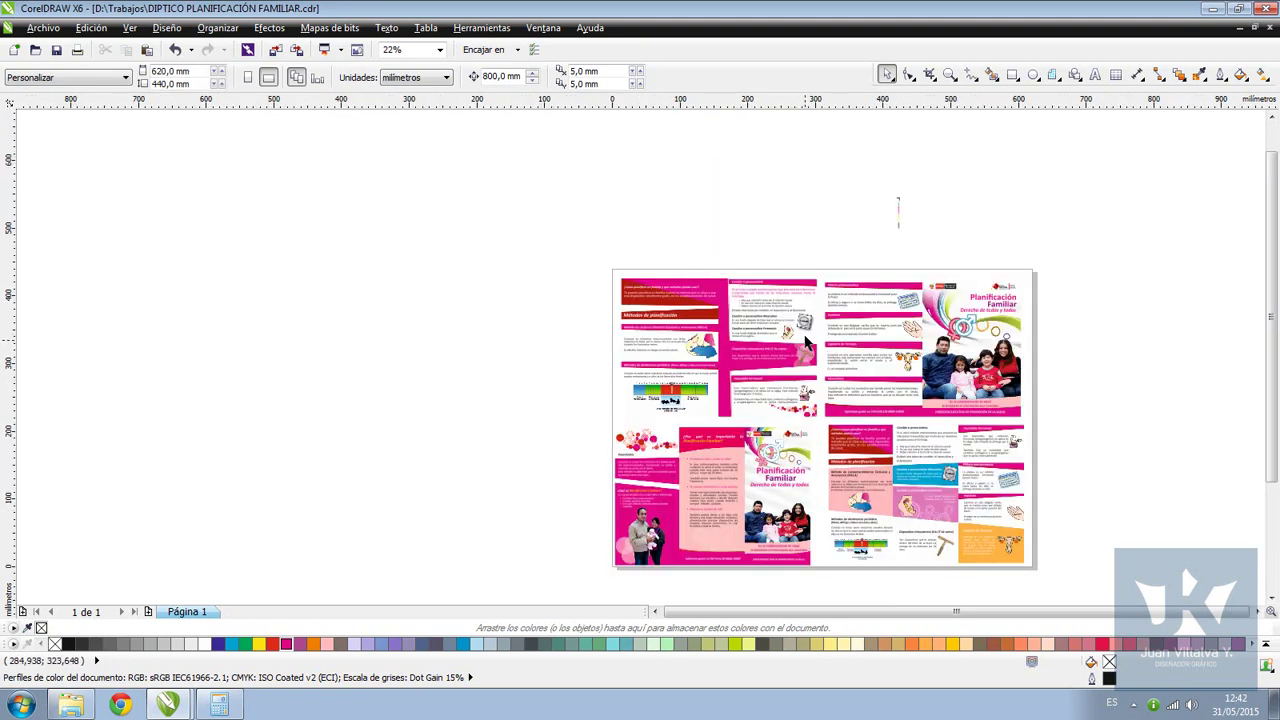
left_click(780, 321)
left_click(919, 304)
left_click(748, 304)
left_click(916, 316)
left_click(743, 471)
left_click(884, 474)
left_click(759, 477)
left_click(886, 483)
left_click(1177, 373)
left_click(927, 322)
left_click(917, 460)
left_click(748, 323)
left_click(753, 471)
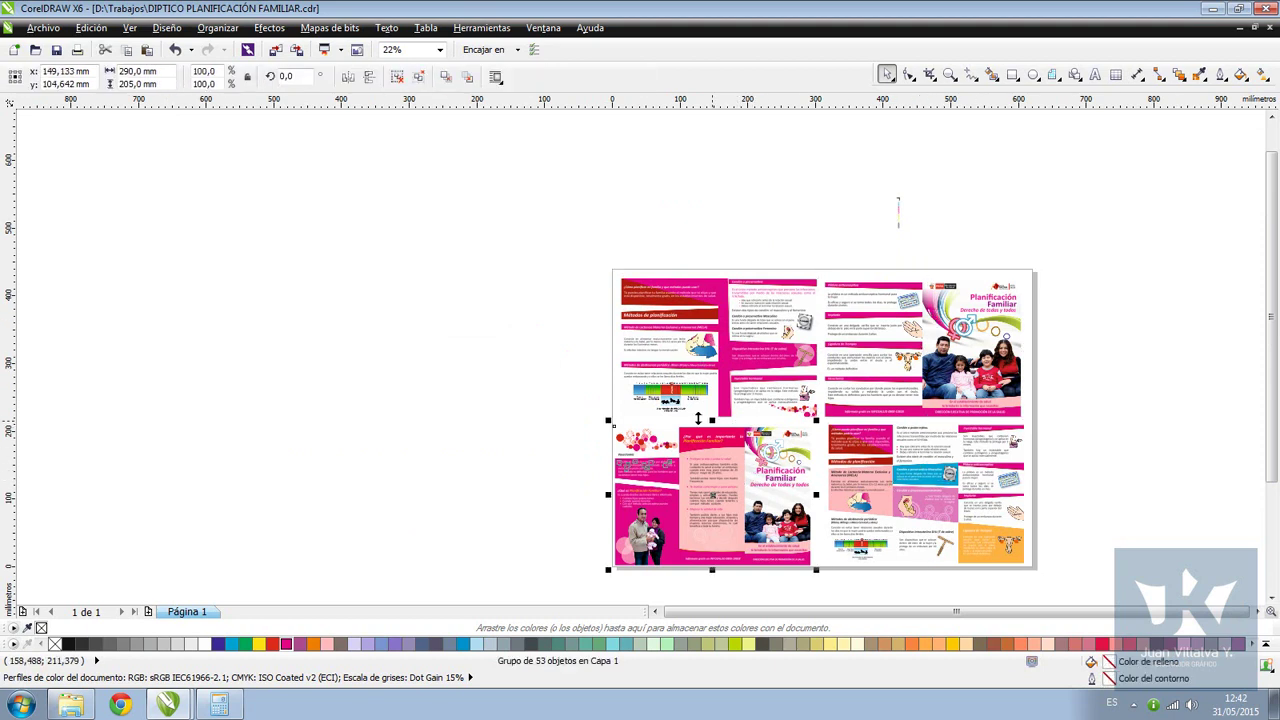
key("Escape")
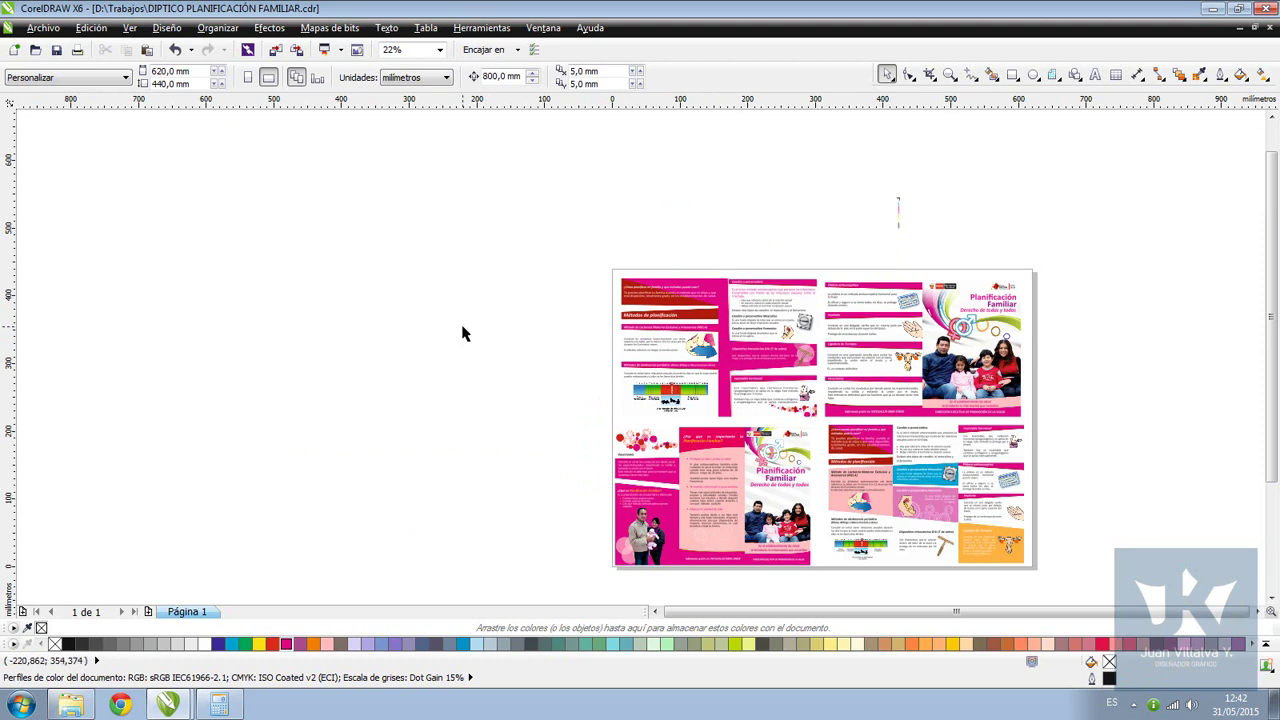
Review how the diptych faces in the upper row and the triptych faces below share the sheet
left_click(681, 320)
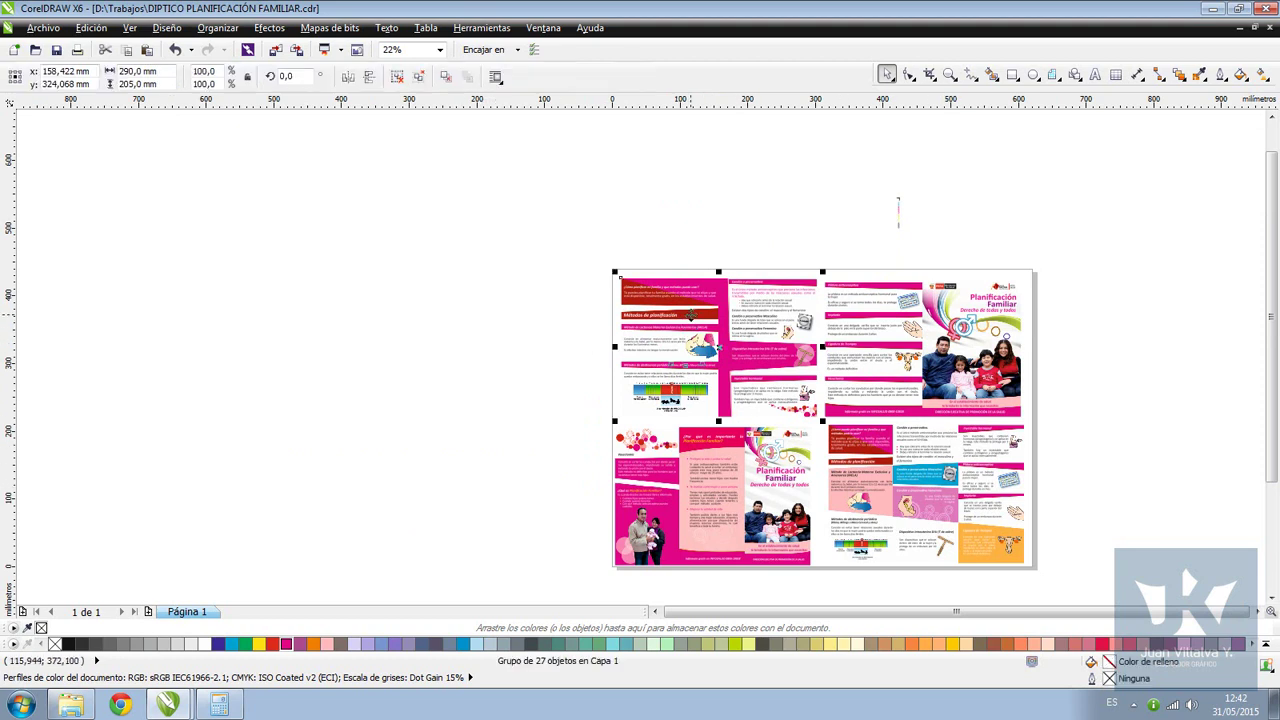
left_click(845, 315)
left_click(809, 254)
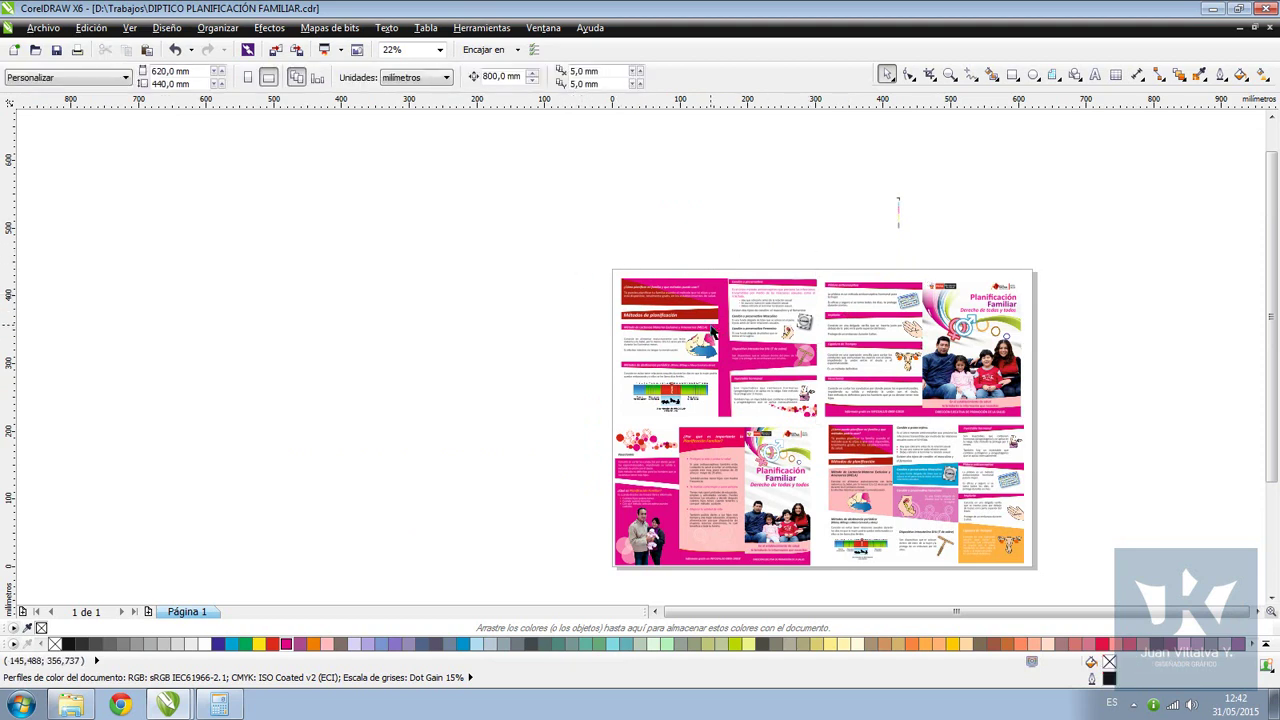
left_click(713, 330)
left_click(916, 344)
left_click(787, 231)
left_click(893, 316)
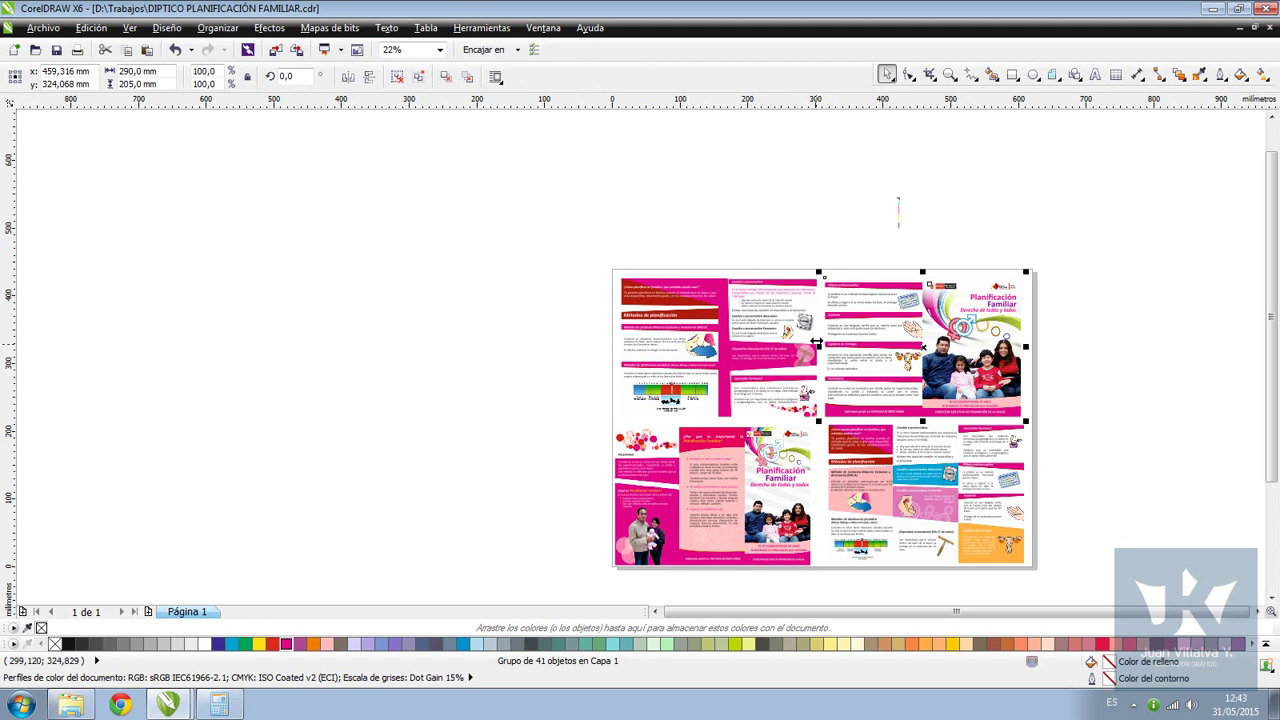
left_click(728, 330)
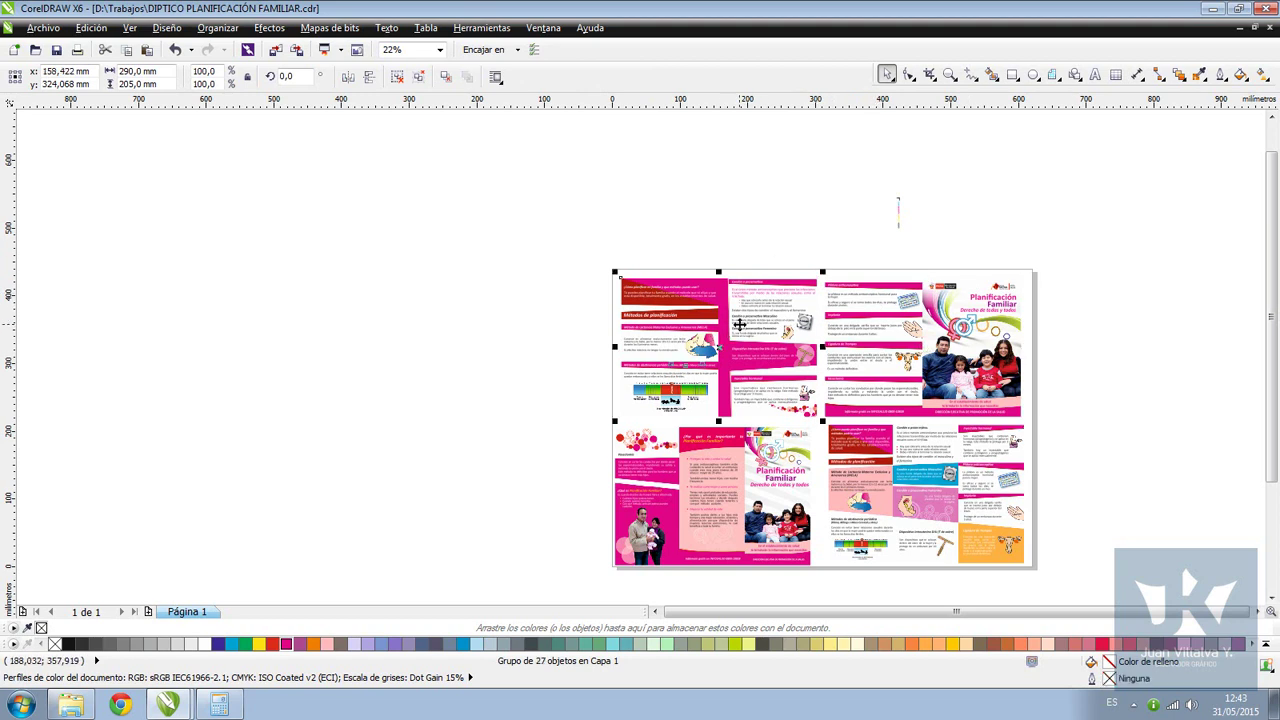
left_click(965, 315)
left_click(856, 255)
left_click(800, 318)
left_click(884, 483)
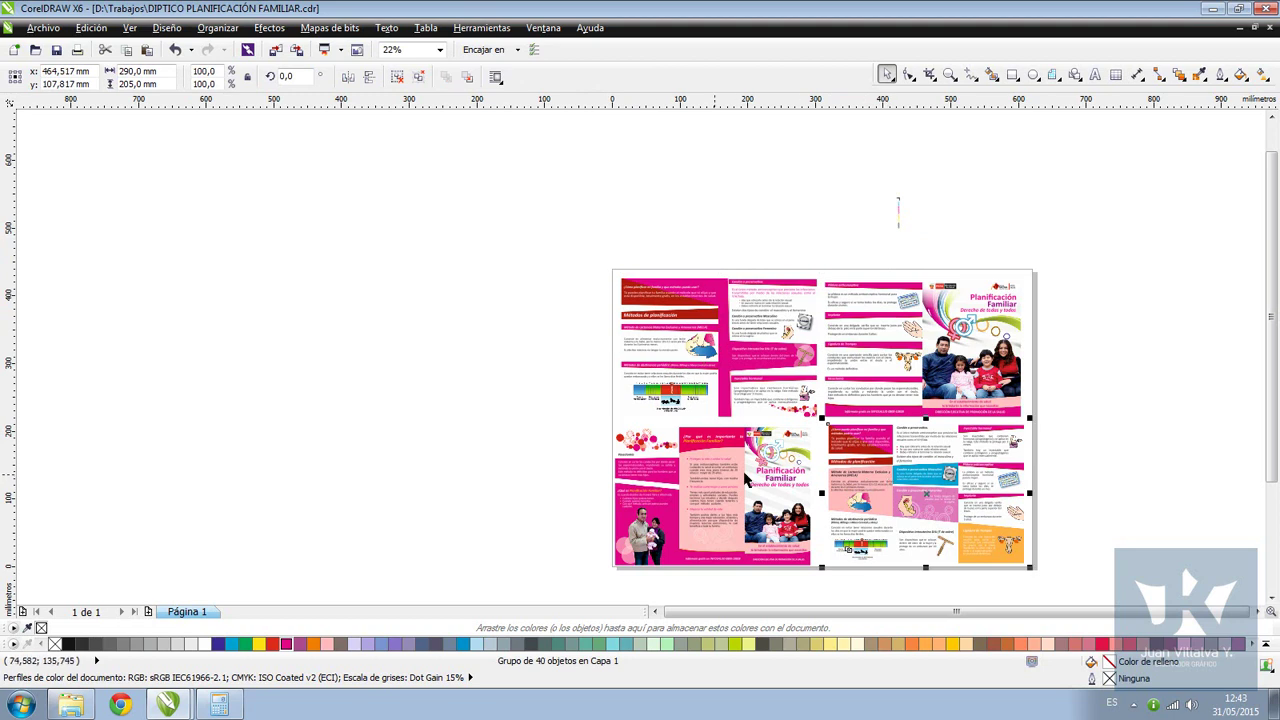
left_click(793, 256)
left_click_drag(592, 180, 1088, 576)
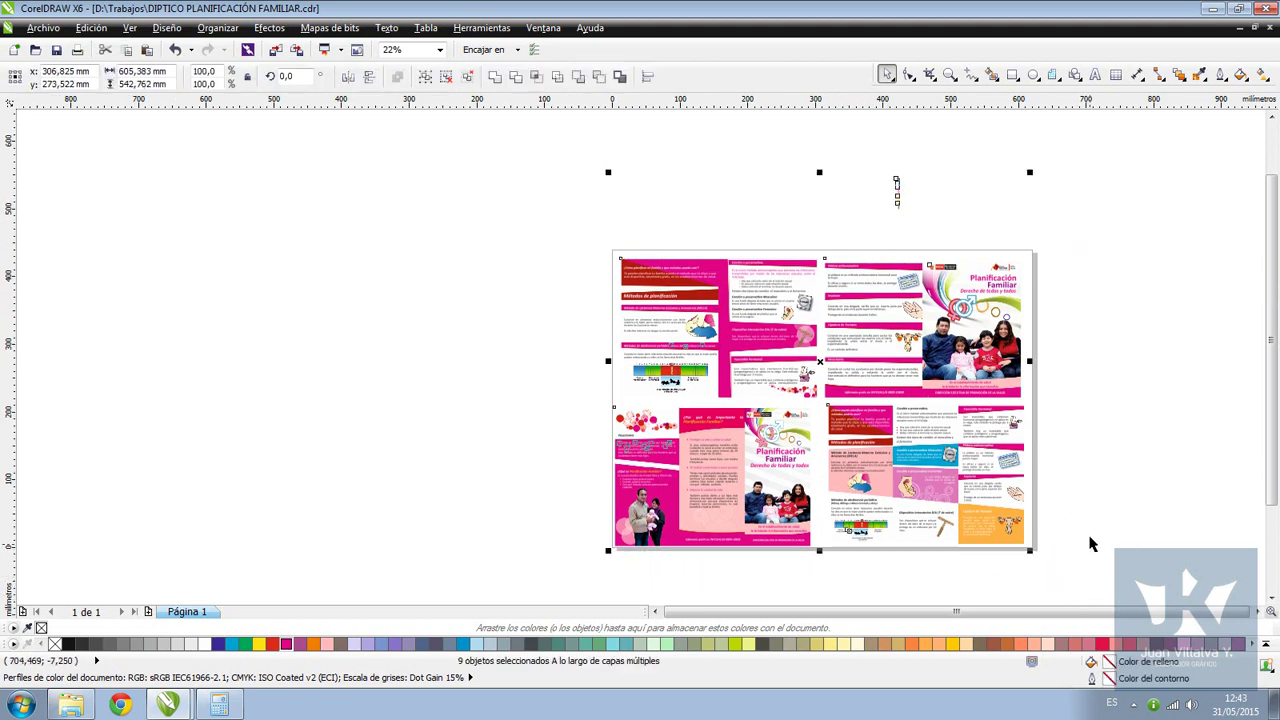
left_click(835, 237)
left_click(891, 308)
left_click(762, 289)
left_click(758, 307)
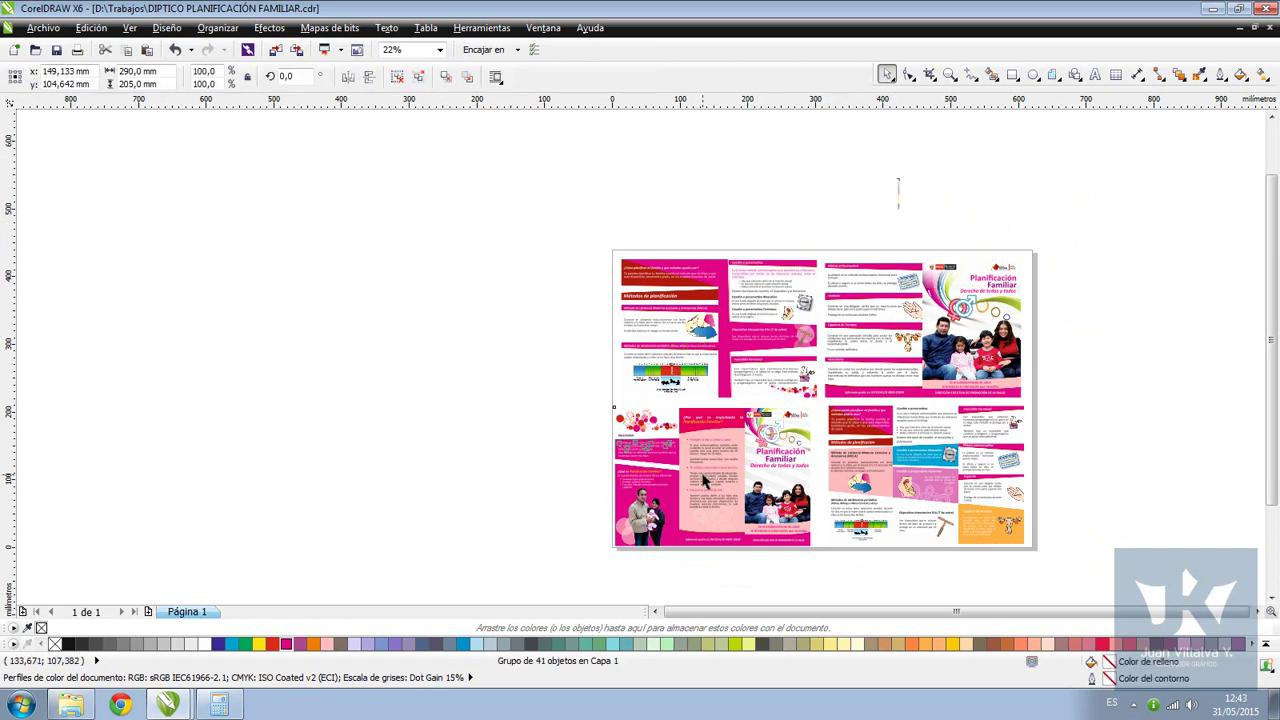
left_click(447, 281)
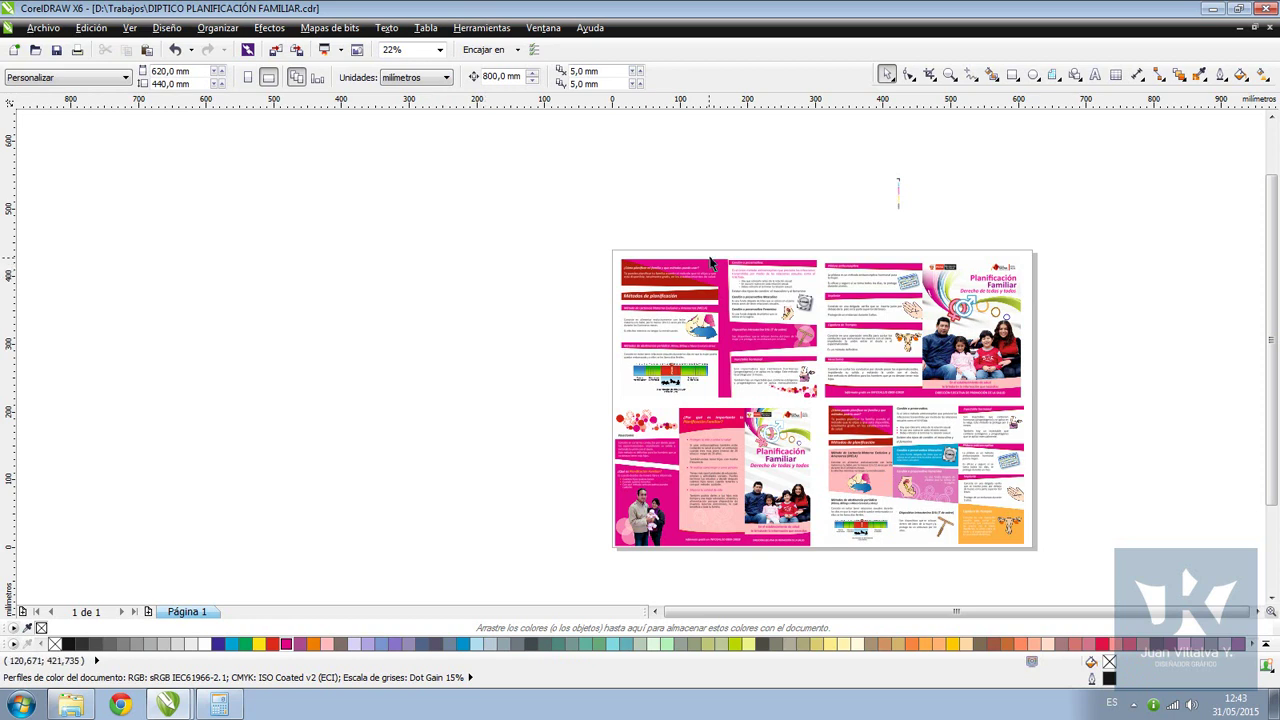
Align the left edges of the two faces in the left column, and likewise those in the right column
left_click(723, 290)
left_click(775, 422, "shift")
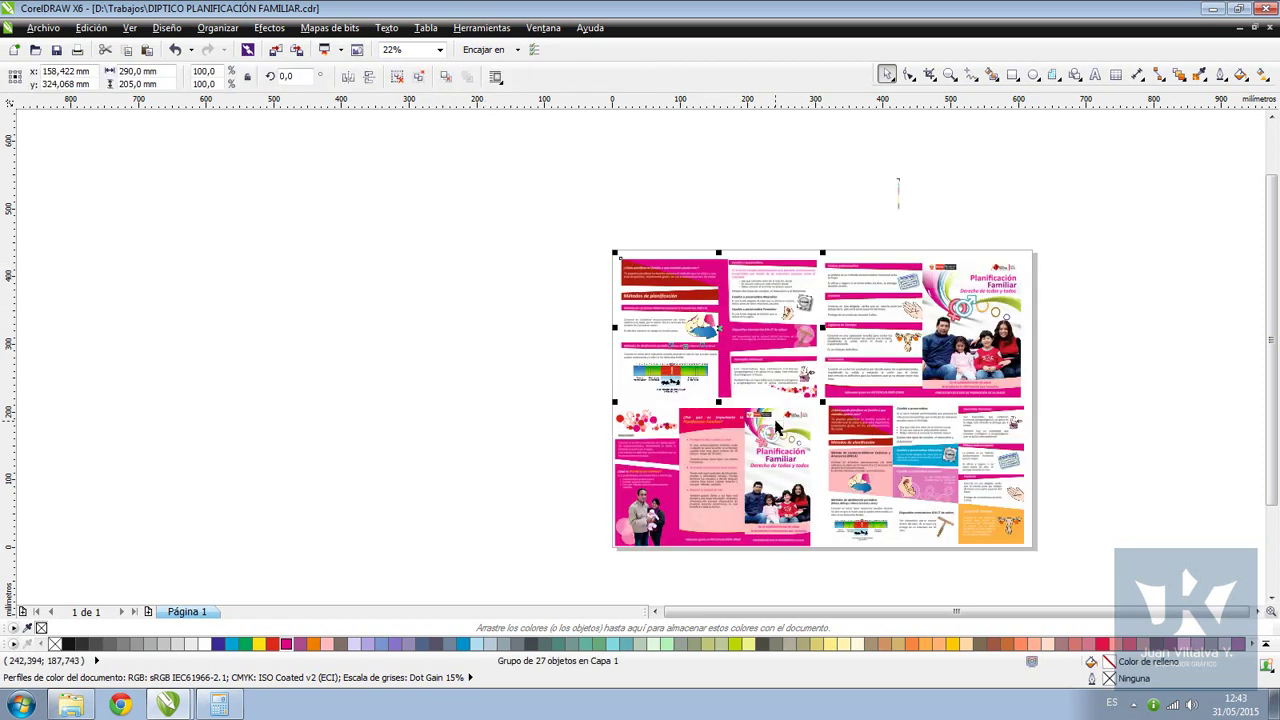
key("l")
left_click(855, 439)
left_click(861, 365, "shift")
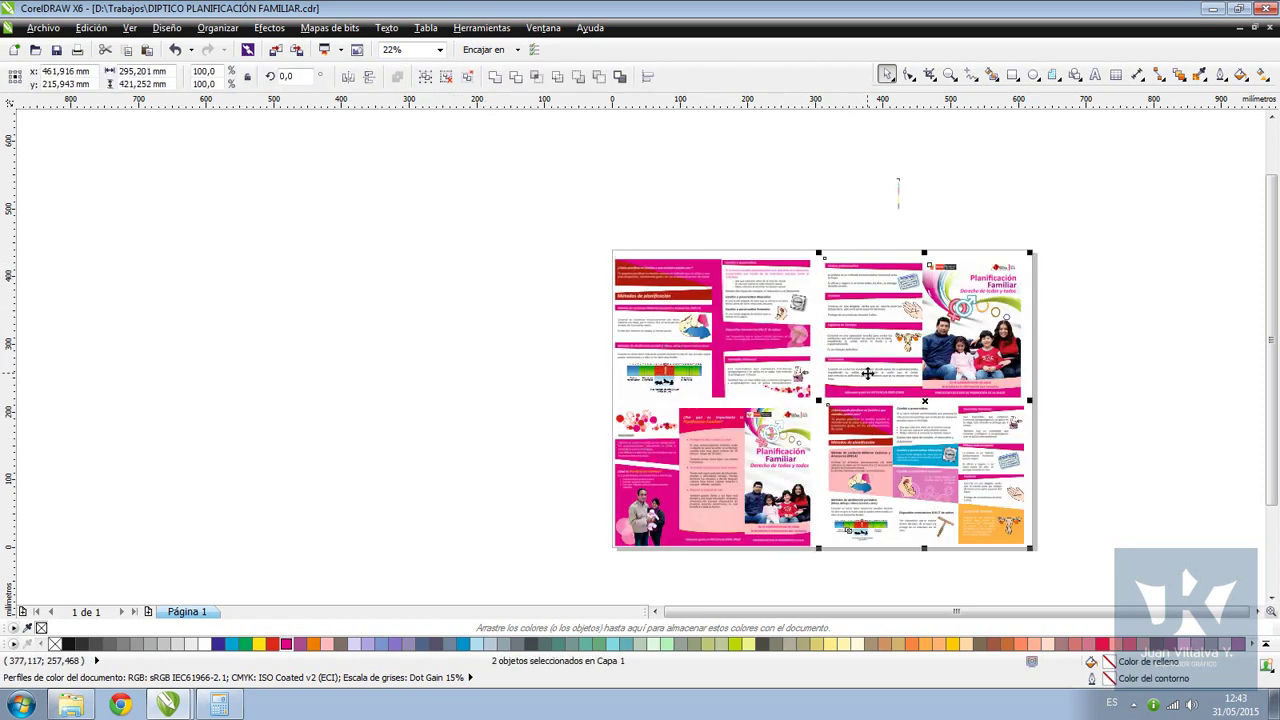
left_click(1066, 393)
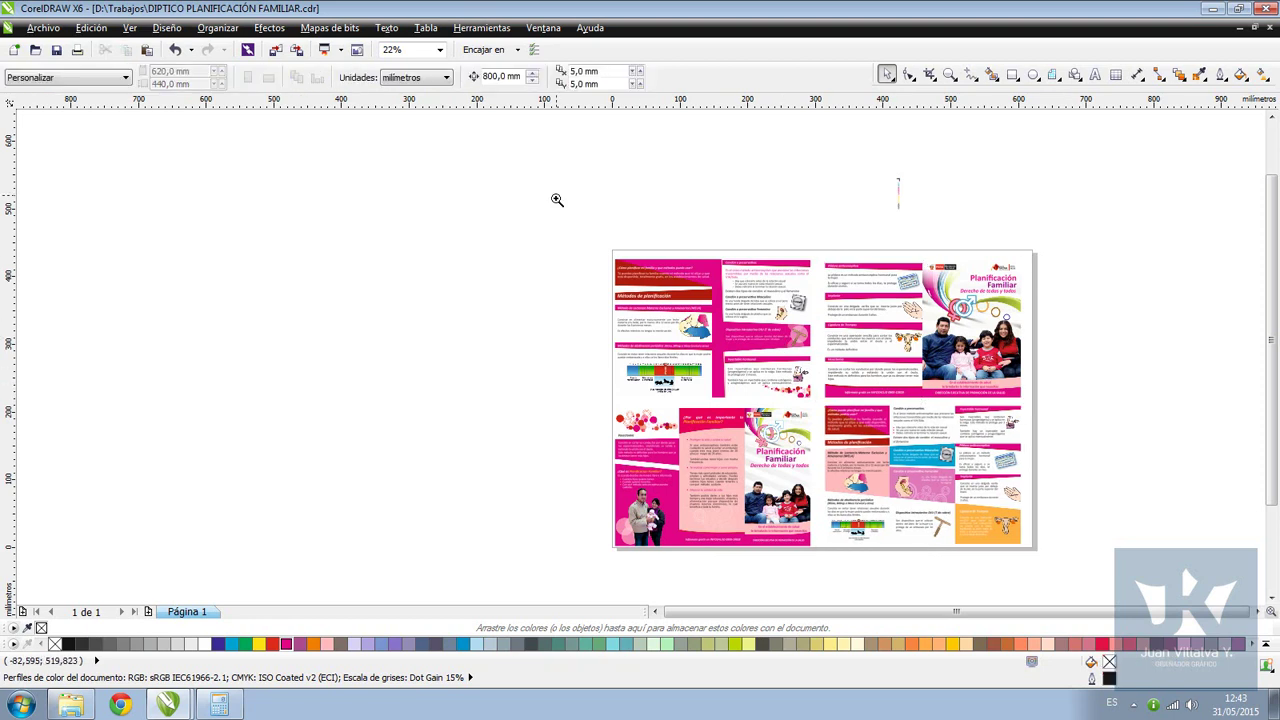
Align the top edges of the two upper faces, and likewise those of the two lower faces
scroll(890, 424, "up", 1)
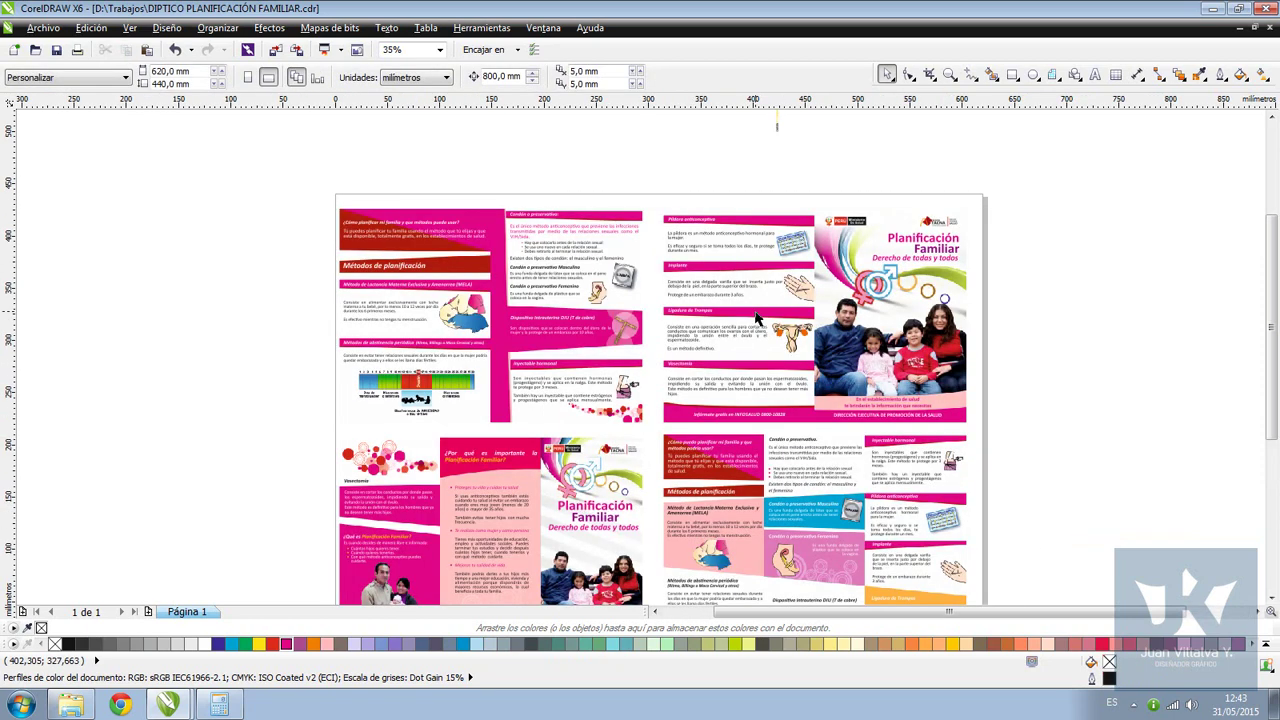
left_click(541, 288)
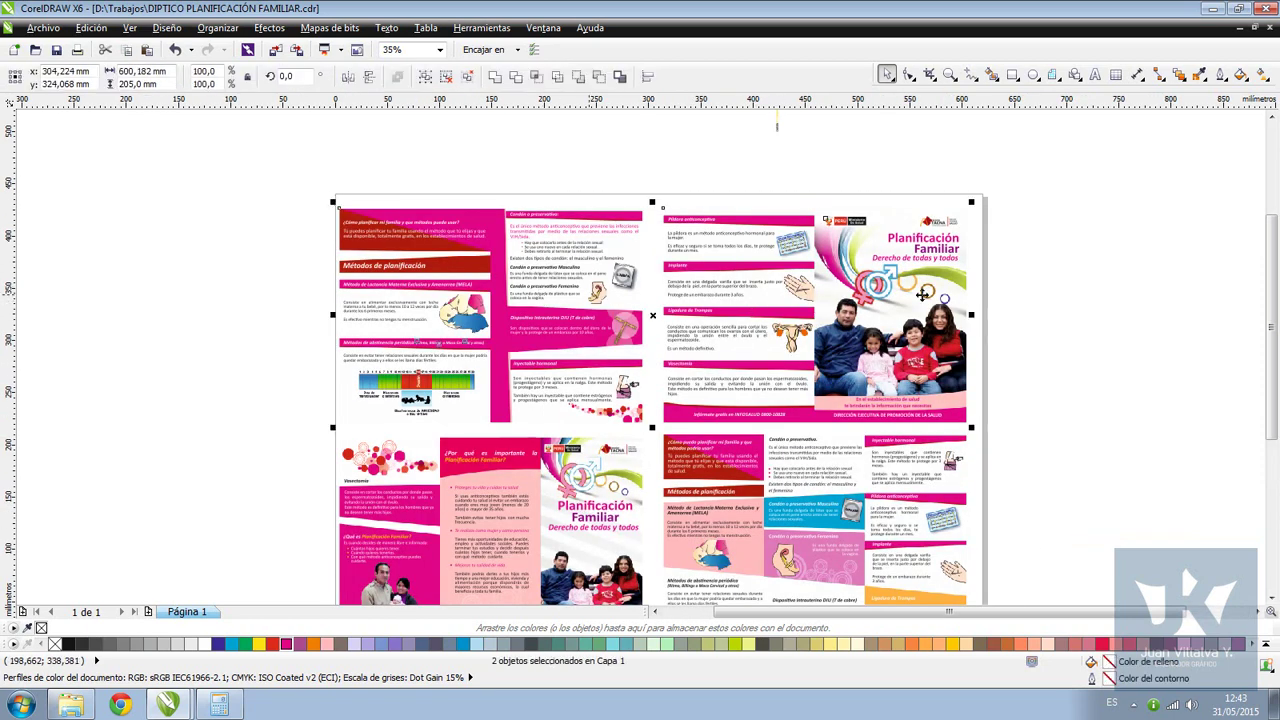
left_click(817, 509)
left_click(605, 526, "shift")
key("t")
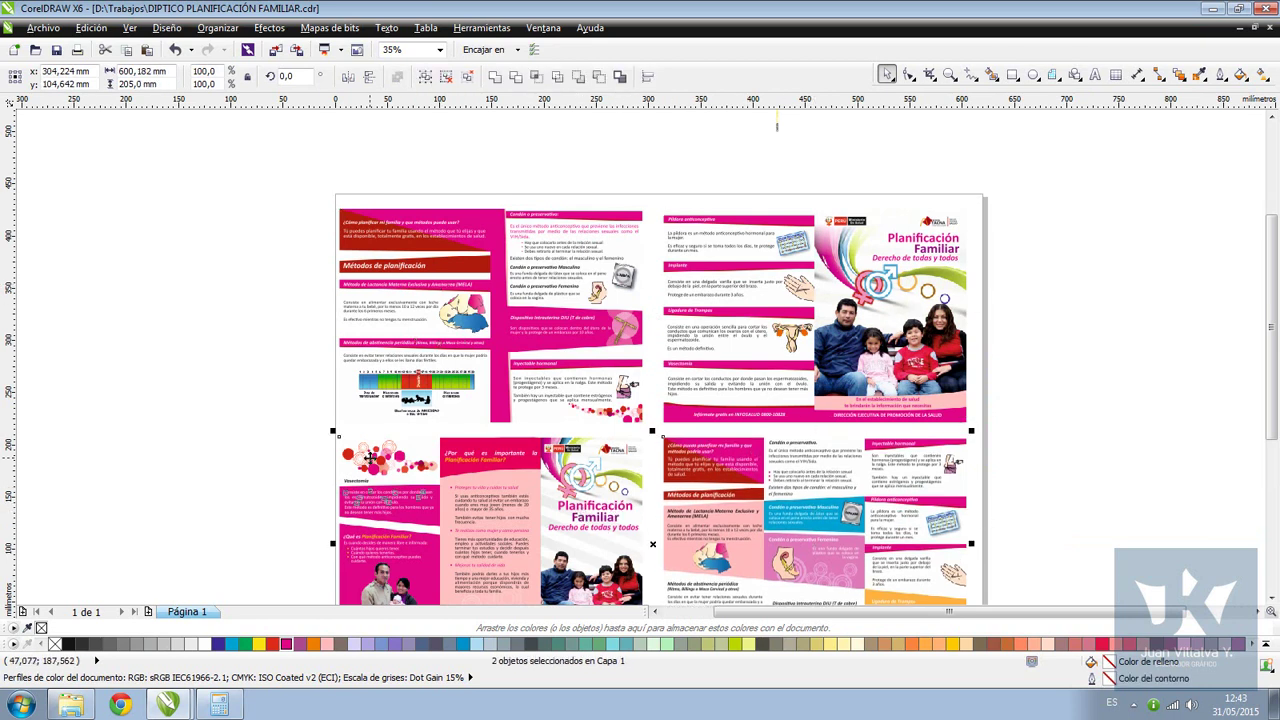
left_click(1067, 446)
Turn on snapping to objects and move both right-column faces flush against the left column in wireframe view
key("shift+F9")
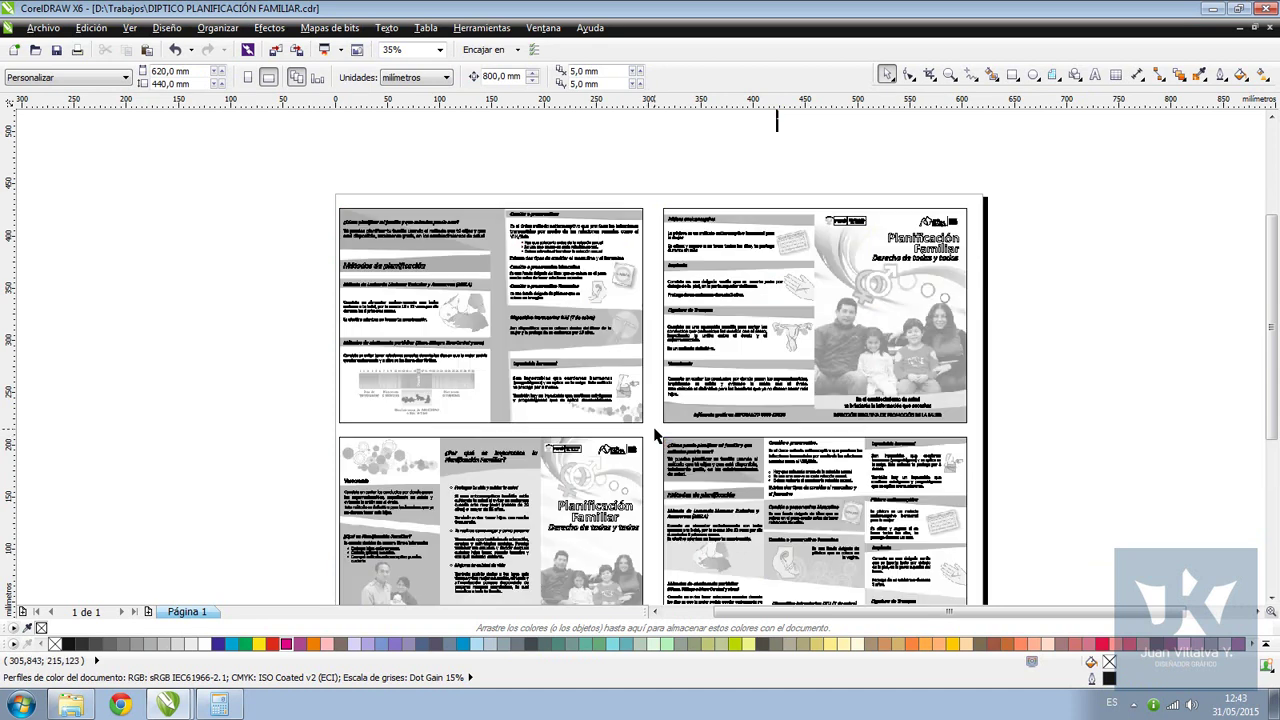
left_click_drag(650, 399, 672, 440)
scroll(670, 434, "up", 4)
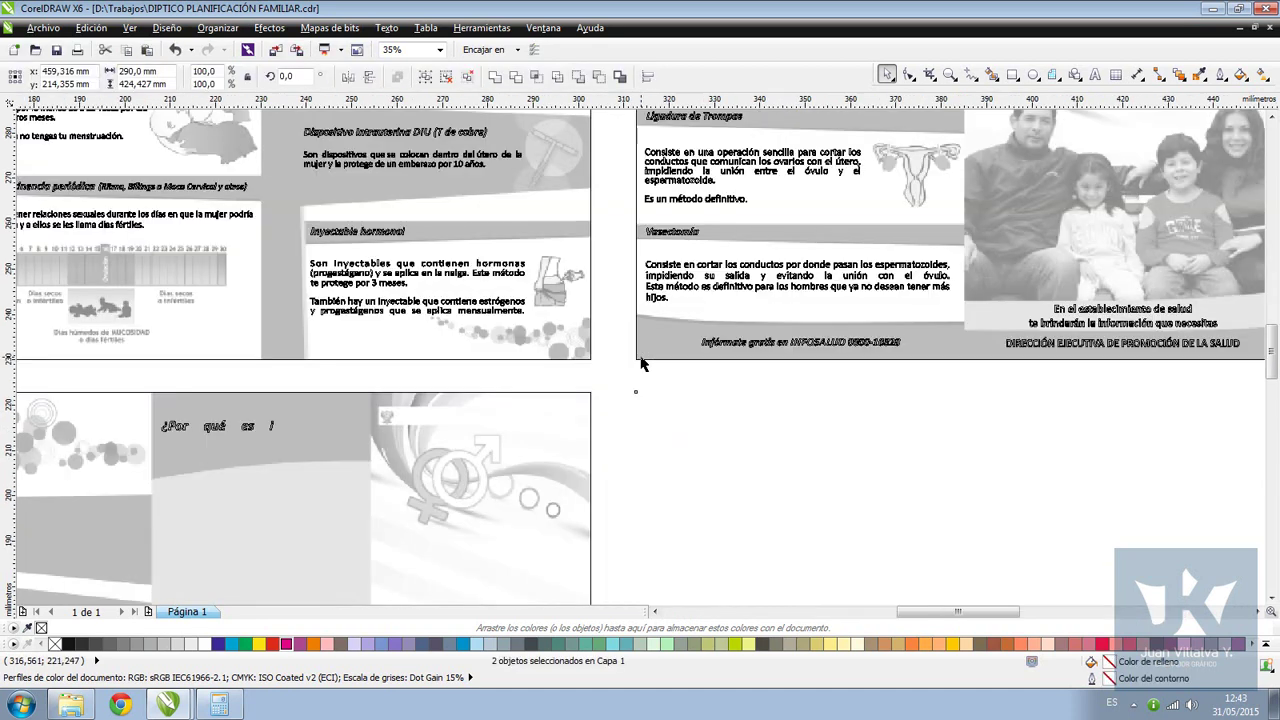
left_click(483, 49)
left_click(485, 146)
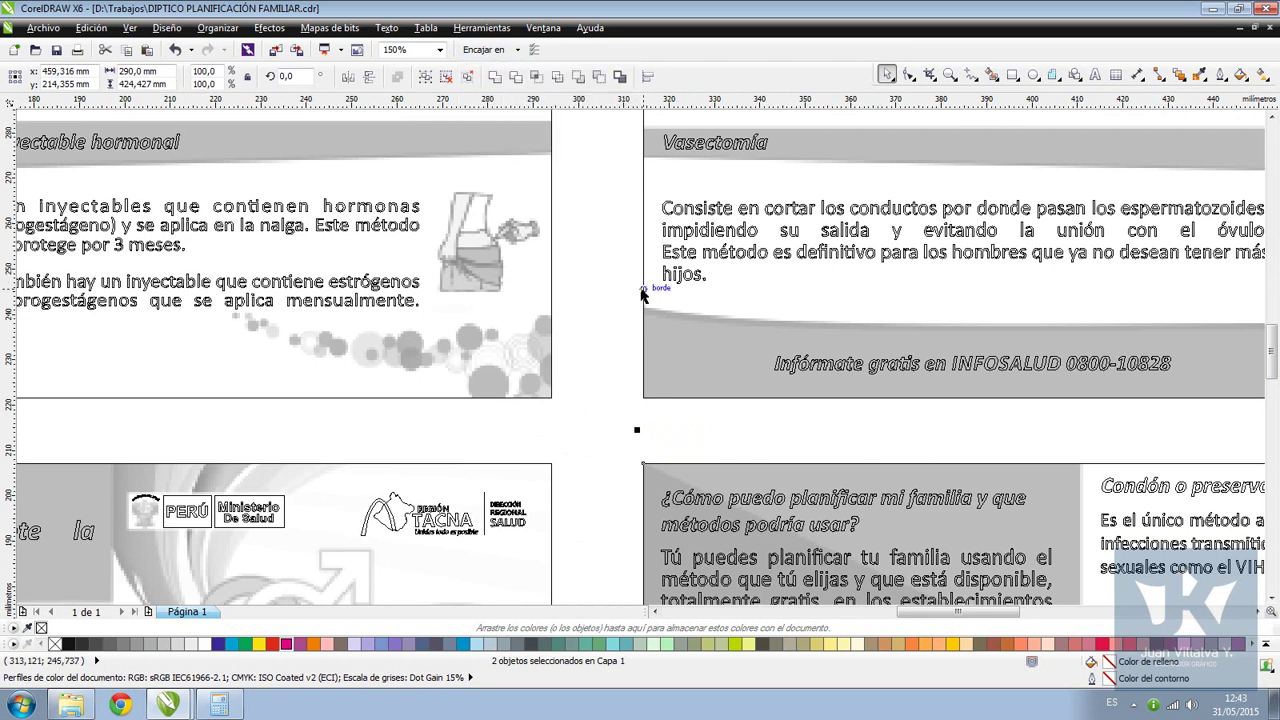
left_click_drag(643, 278, 551, 278)
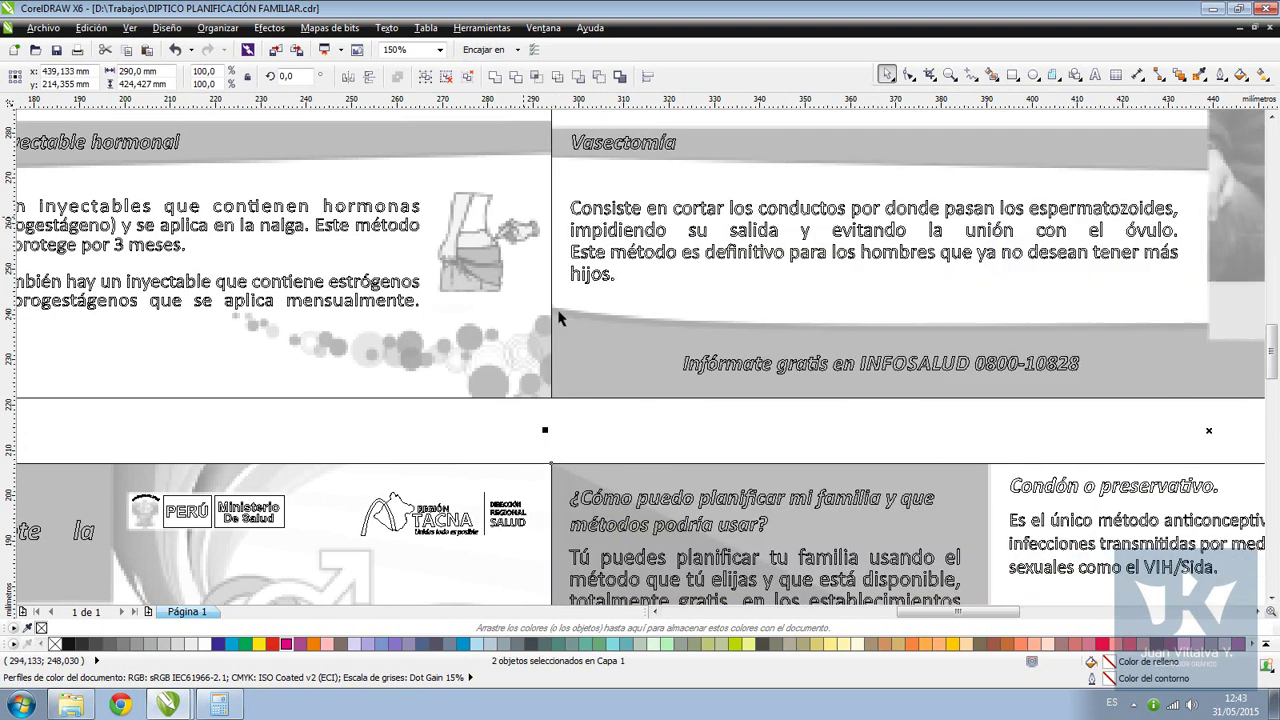
Move the two lower faces up so they sit flush against the upper row, and clear the selection
left_click(503, 436)
left_click_drag(515, 437, 585, 399)
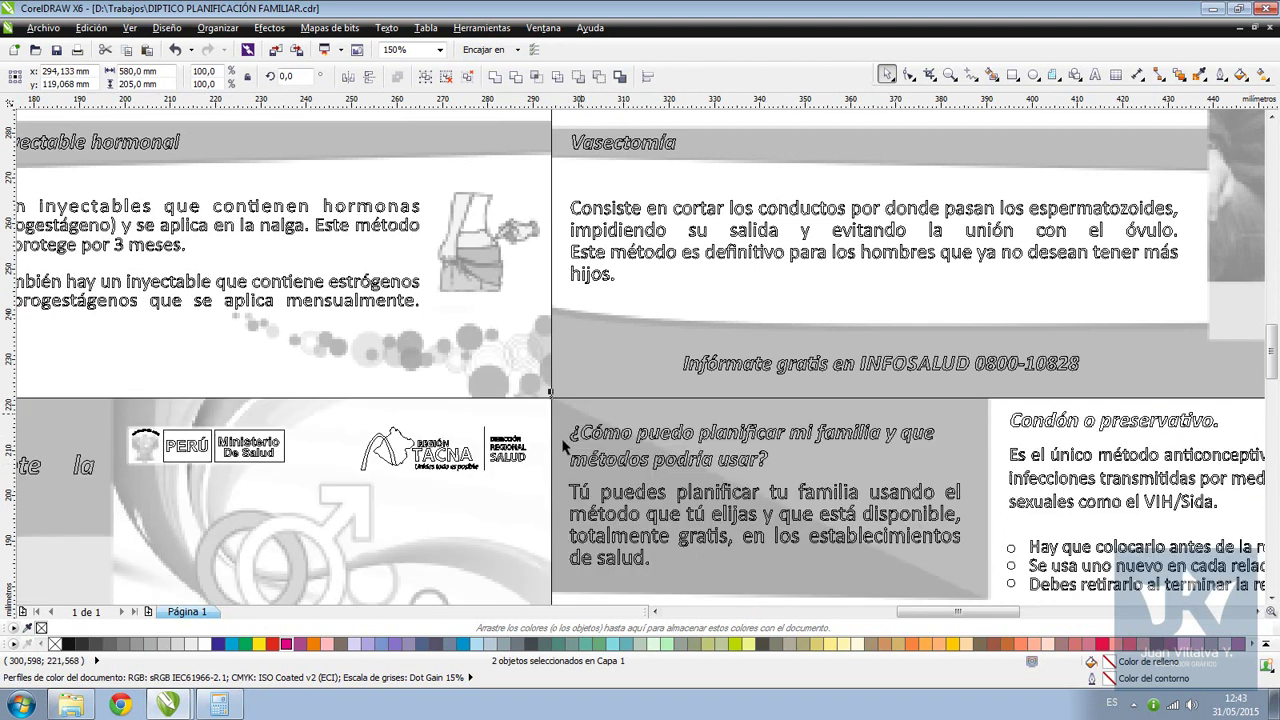
scroll(665, 366, "down", 3)
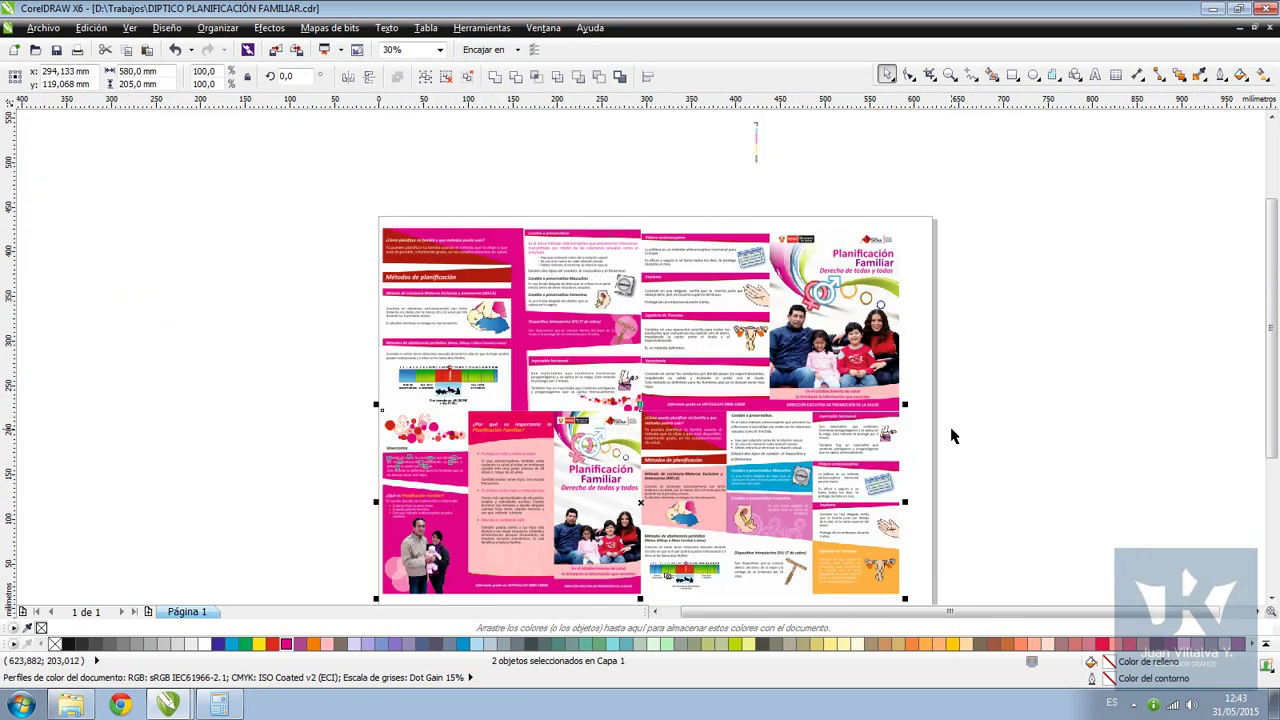
left_click(1031, 346)
Group the four joined brochure faces into one block and centre it on the page
key("shift+F9")
left_click_drag(329, 207, 1018, 532)
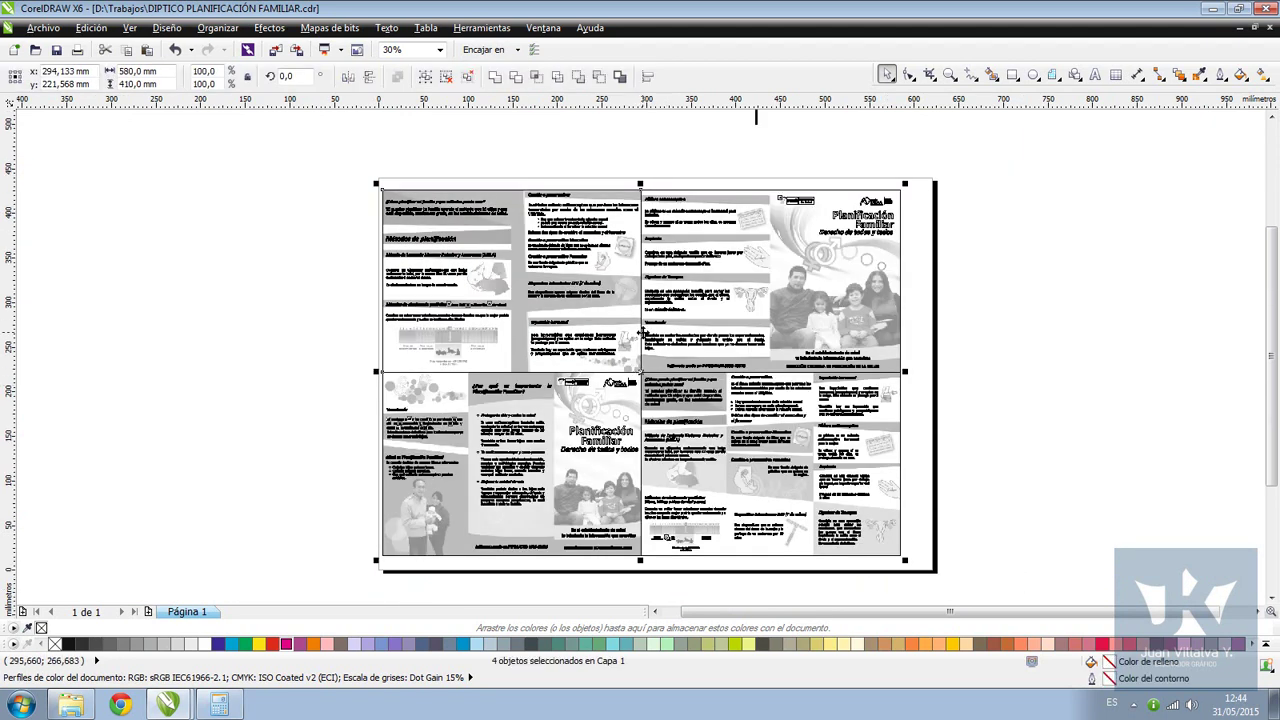
key("ctrl+g")
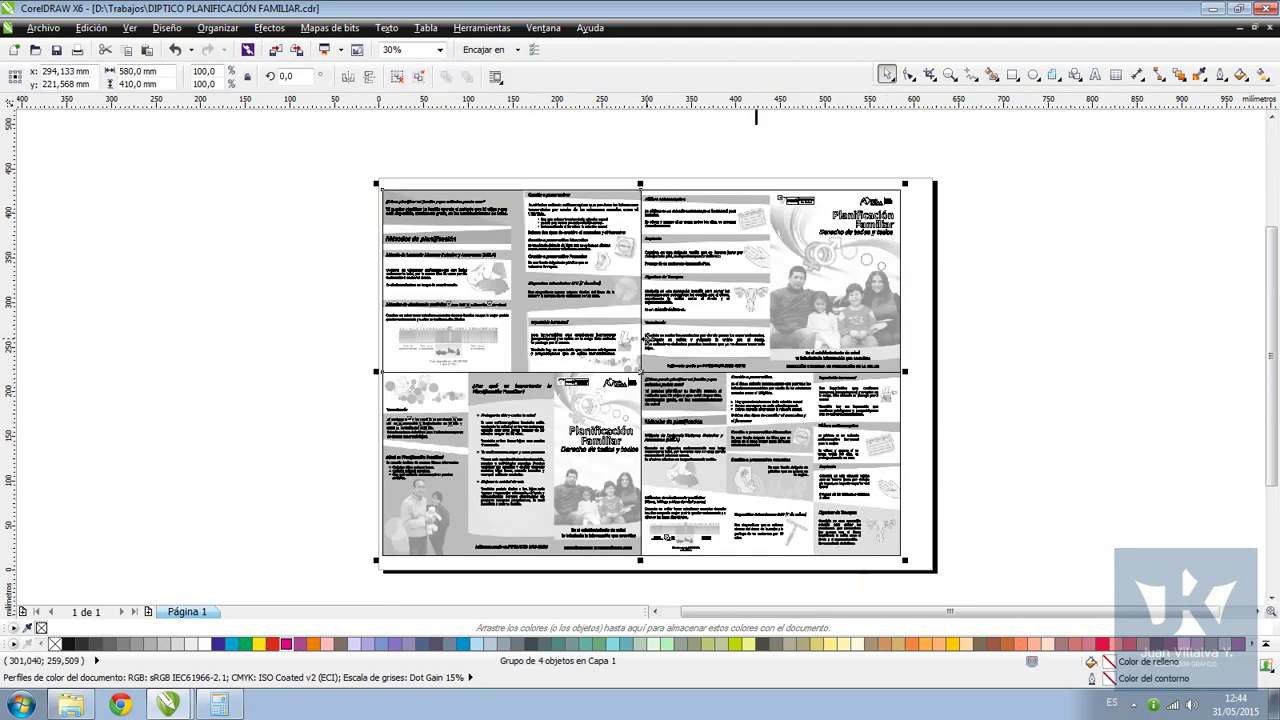
key("p")
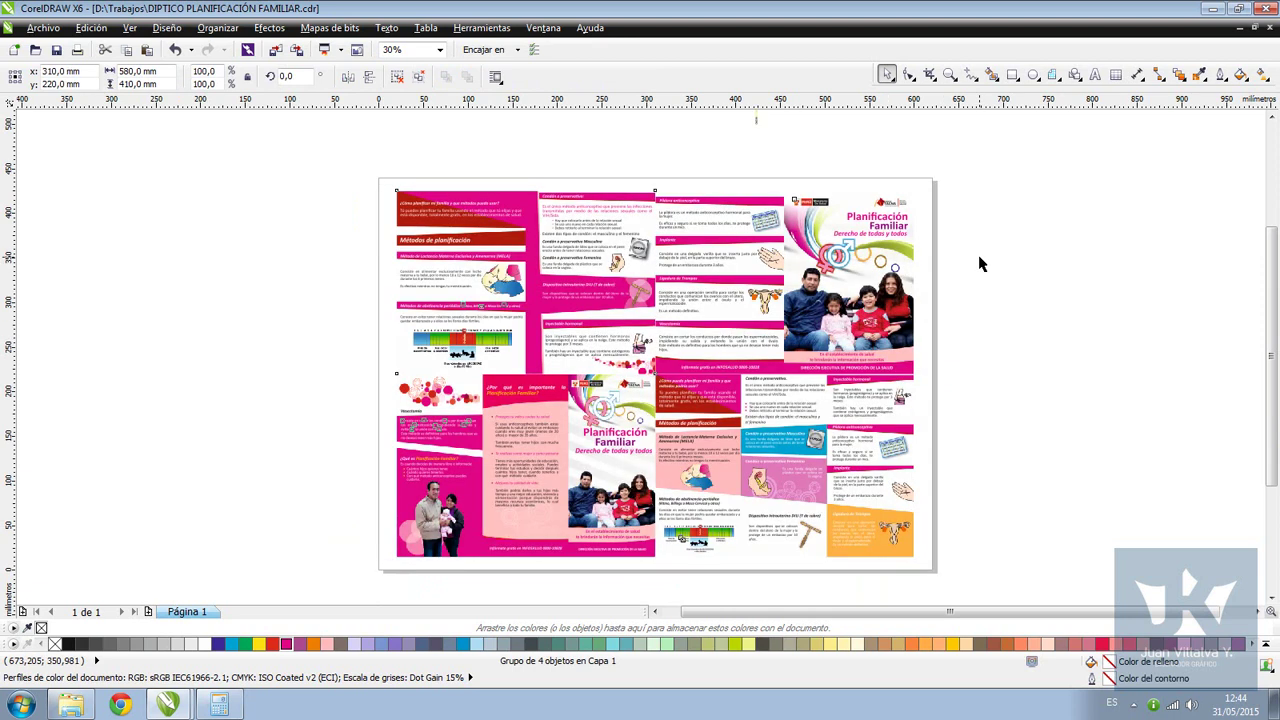
left_click(352, 172)
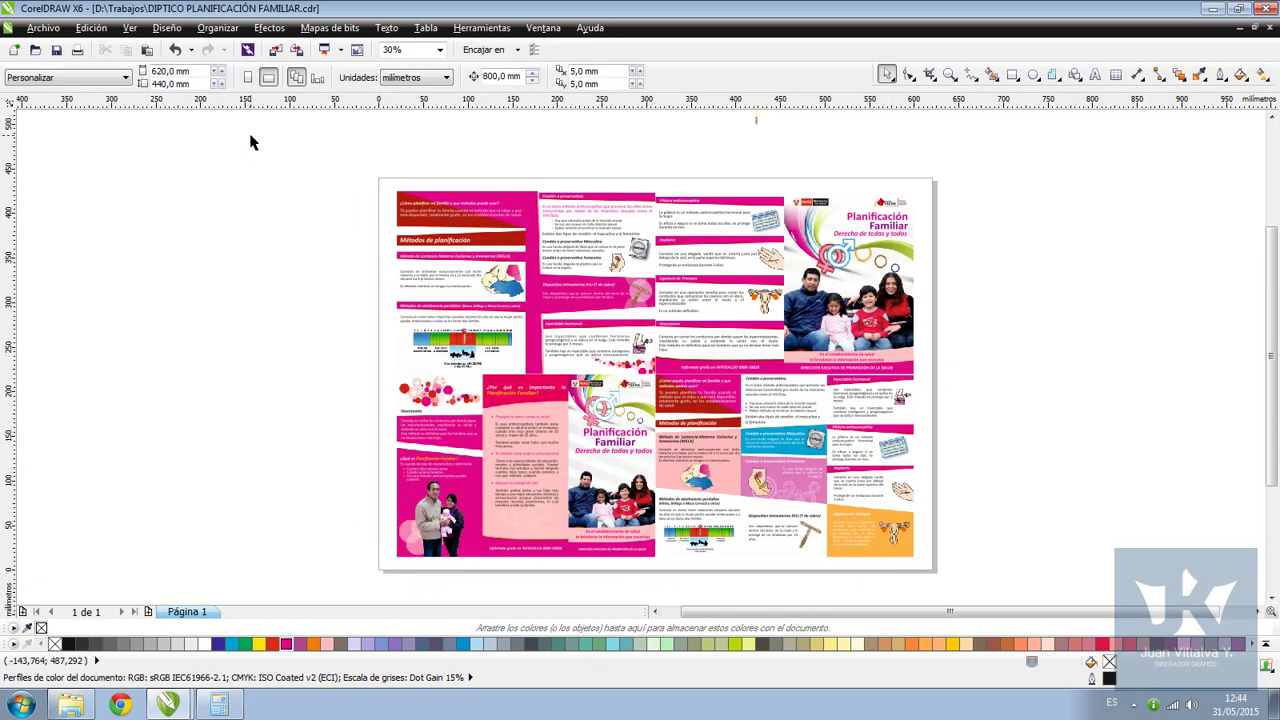
Change the page size to RA2 in landscape orientation, 610 × 430 mm
left_click(105, 78)
left_click(30, 134)
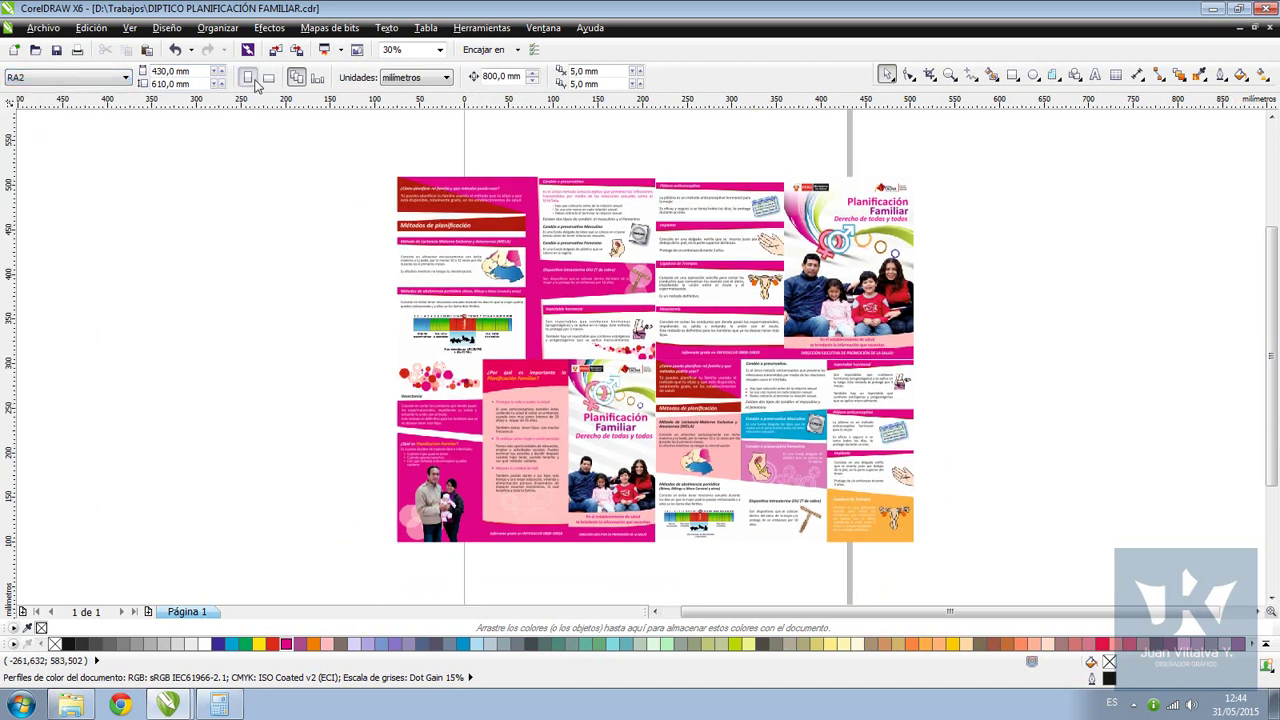
left_click(190, 71)
key("Tab")
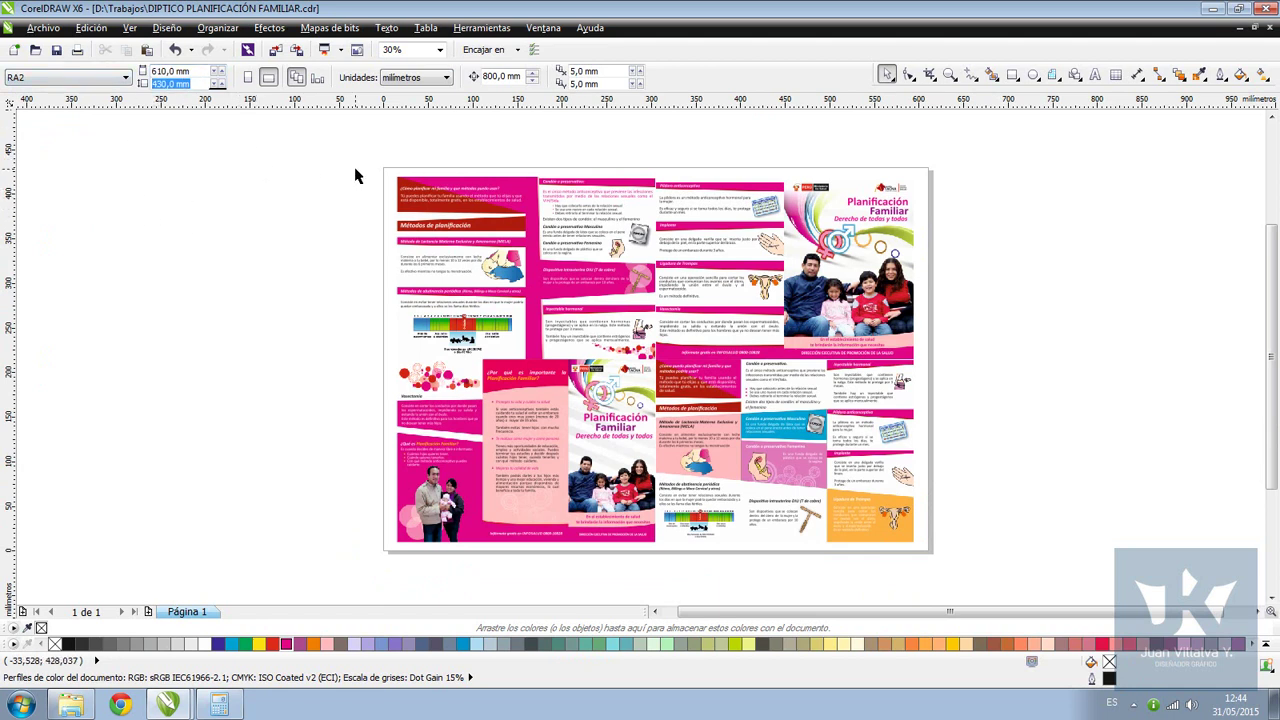
key("shift+Tab")
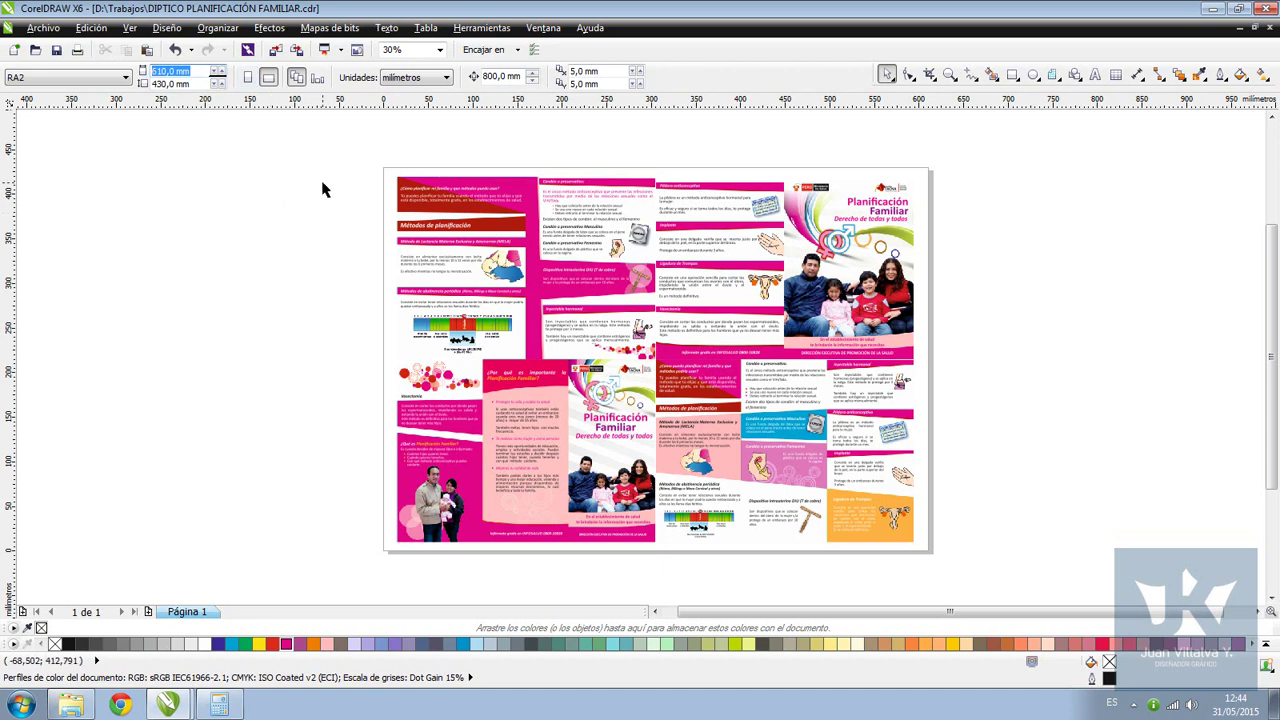
type("610")
key("Return")
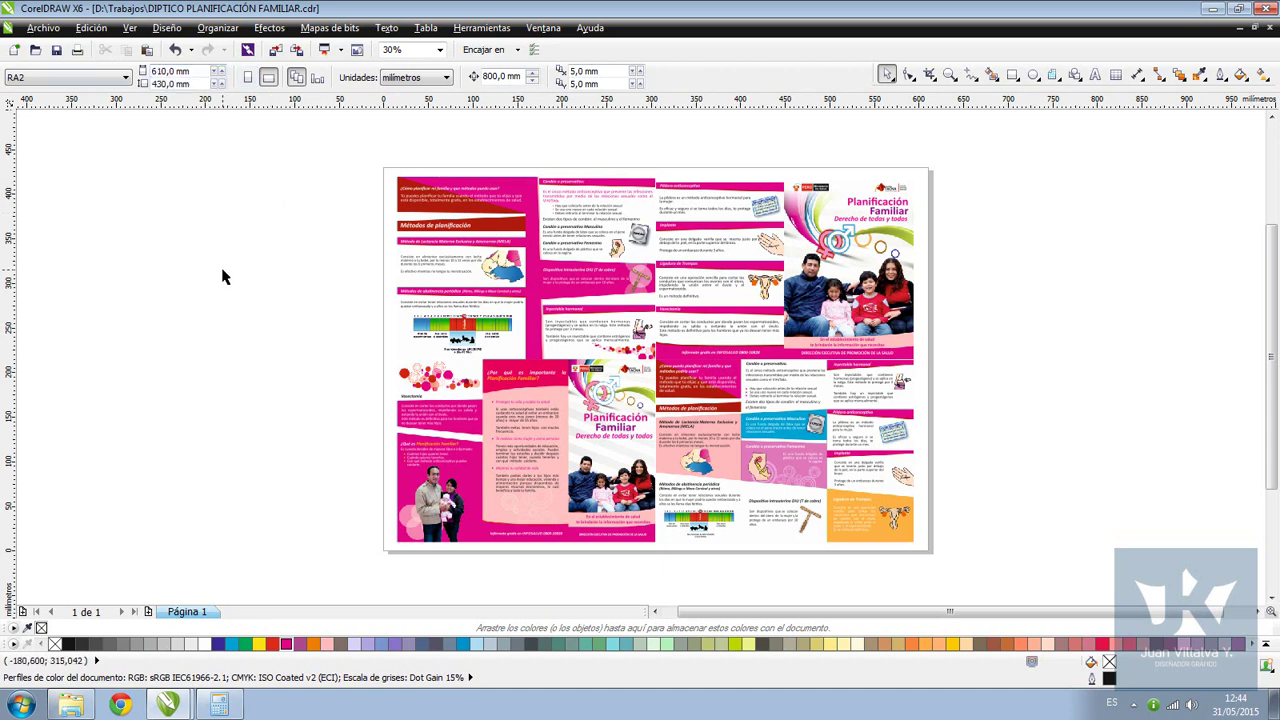
scroll(736, 196, "down", 1)
key("F2")
left_click_drag(384, 237, 833, 439)
left_click_drag(812, 186, 684, 355)
left_click(756, 266)
left_click_drag(727, 218, 782, 322)
left_click_drag(757, 262, 1066, 490)
left_click(603, 300)
Draw a rectangle about 661 × 84 mm above the sheet and fill it with purple
key("F6")
left_click_drag(256, 238, 1020, 318)
left_click(308, 642)
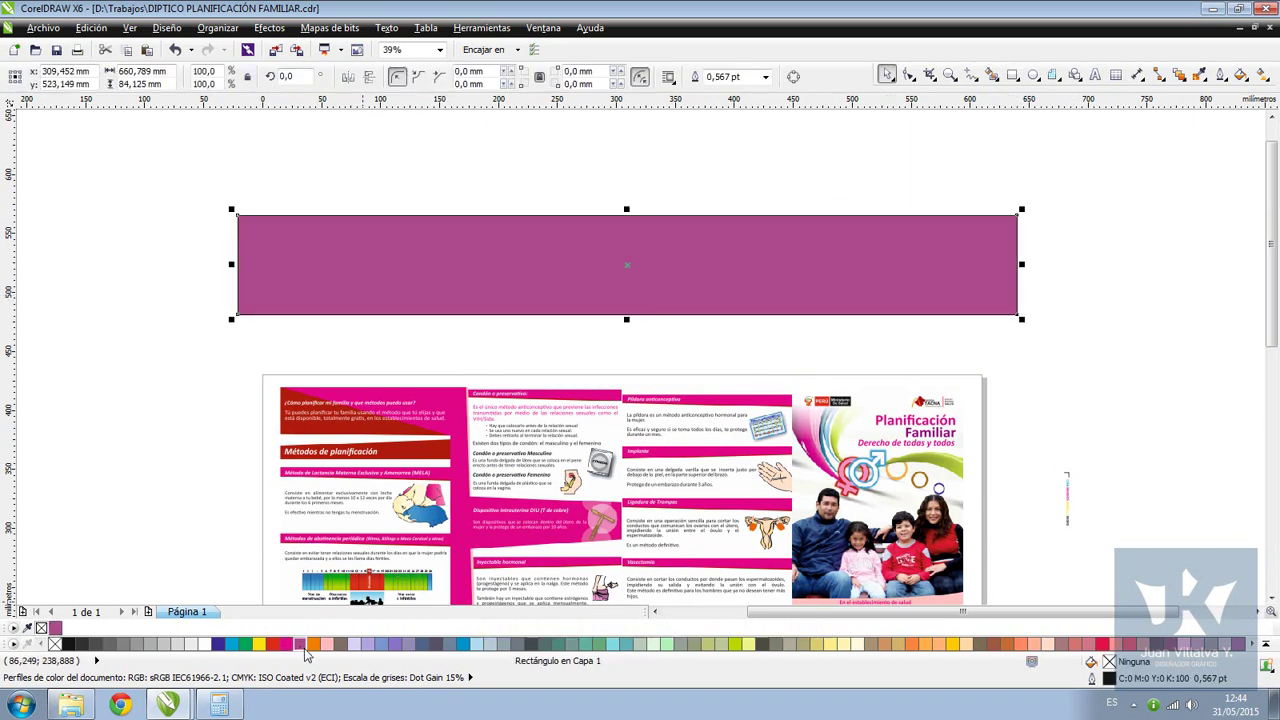
left_click_drag(291, 291, 292, 311)
key("F4")
left_click(258, 215)
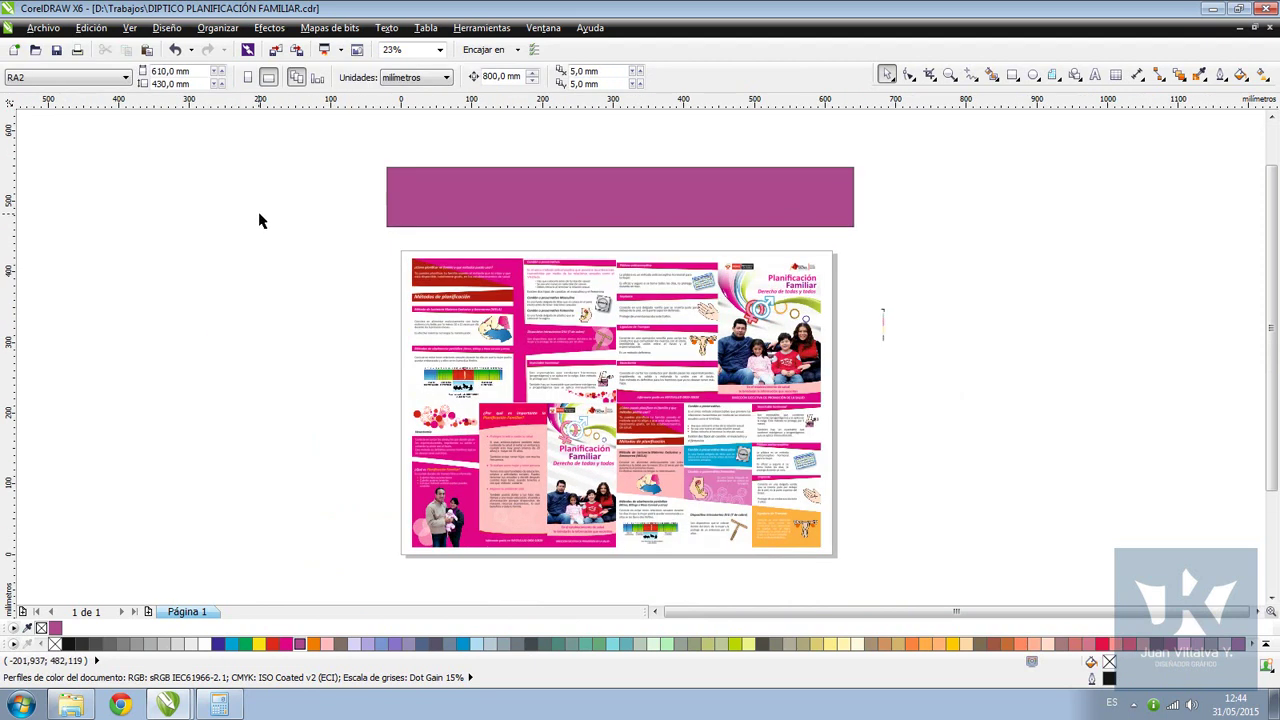
Set the height of the grouped brochure block to 415 mm without changing its width, and clear the selection
left_click_drag(304, 218, 861, 268)
left_click_drag(358, 238, 844, 266)
left_click_drag(367, 237, 860, 588)
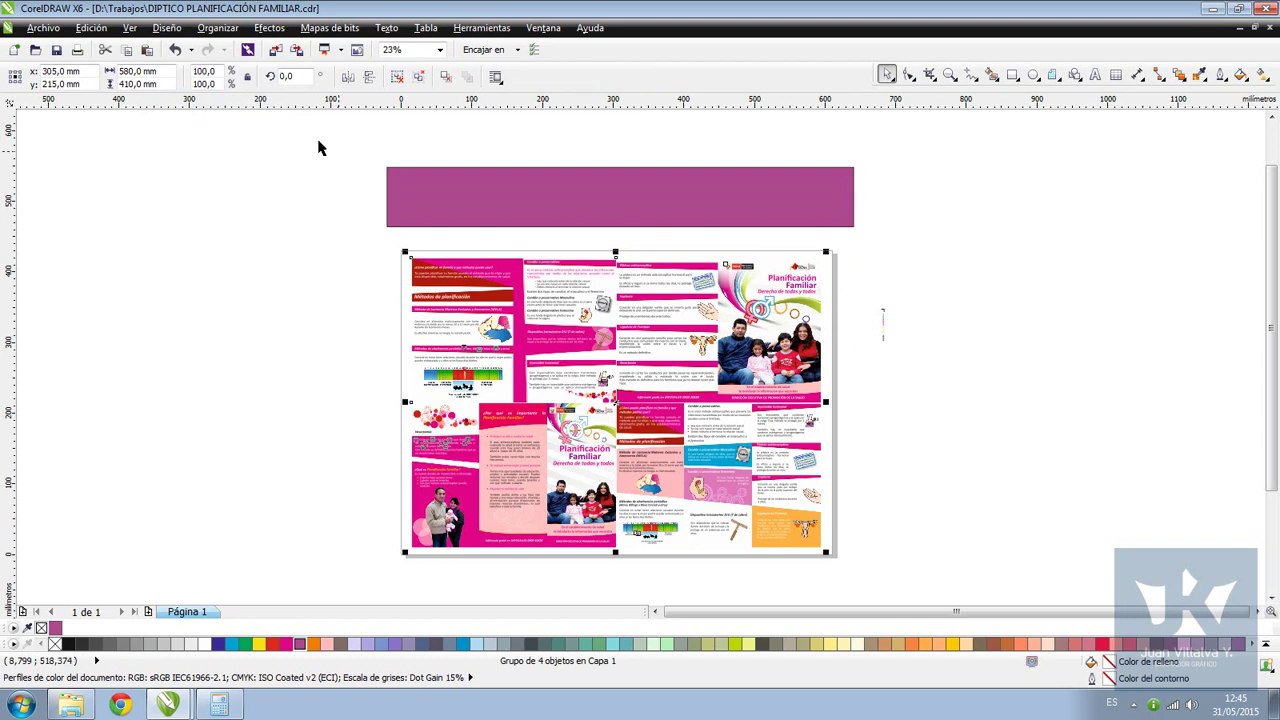
left_click(163, 85)
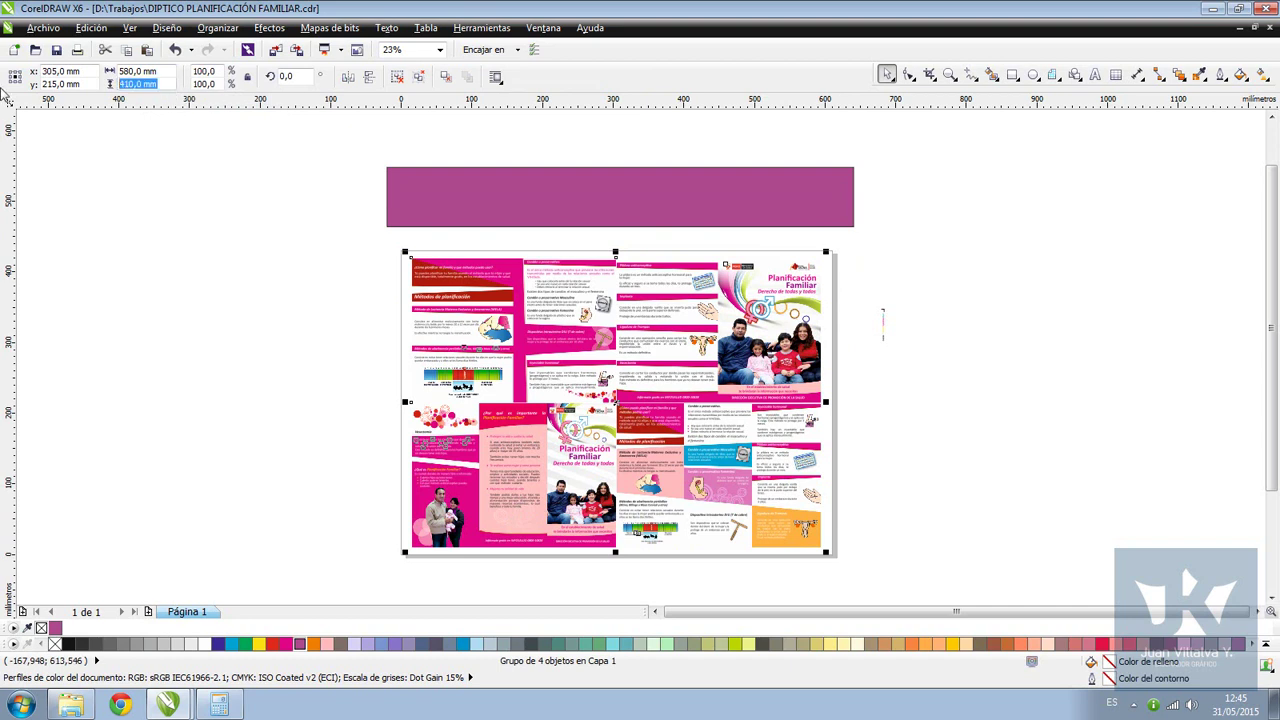
type("415")
key("Return")
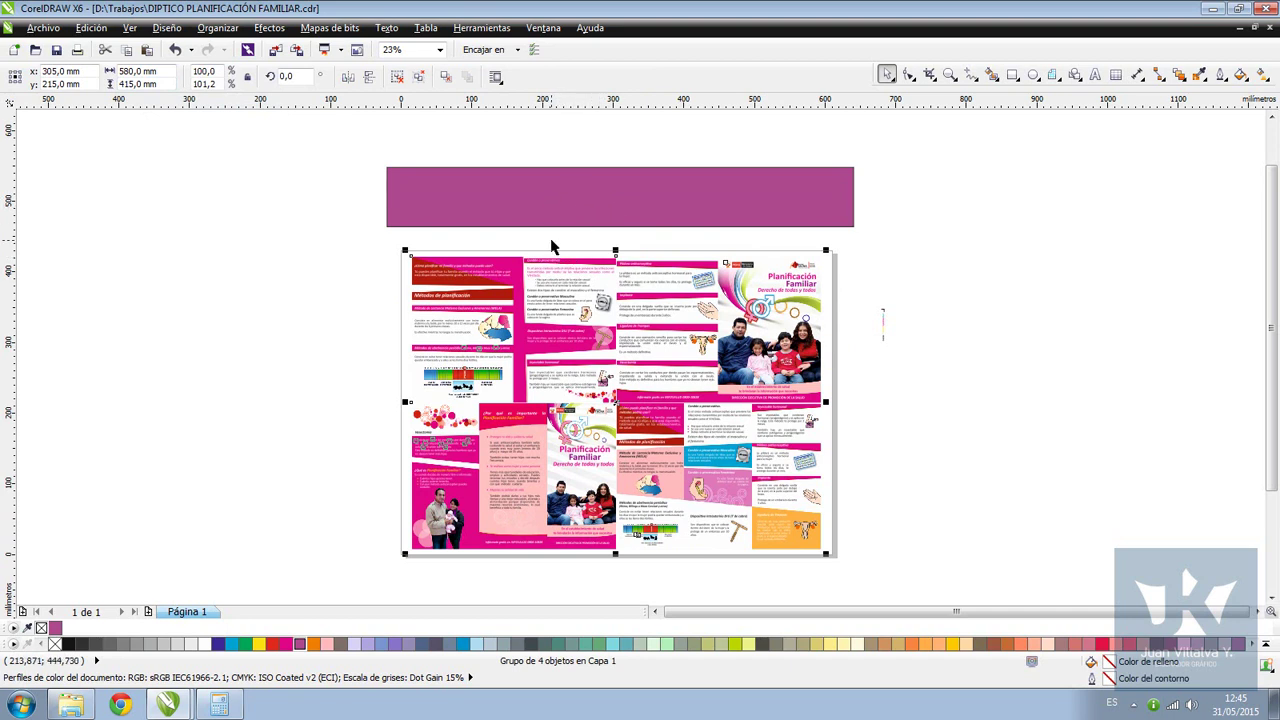
left_click(277, 316)
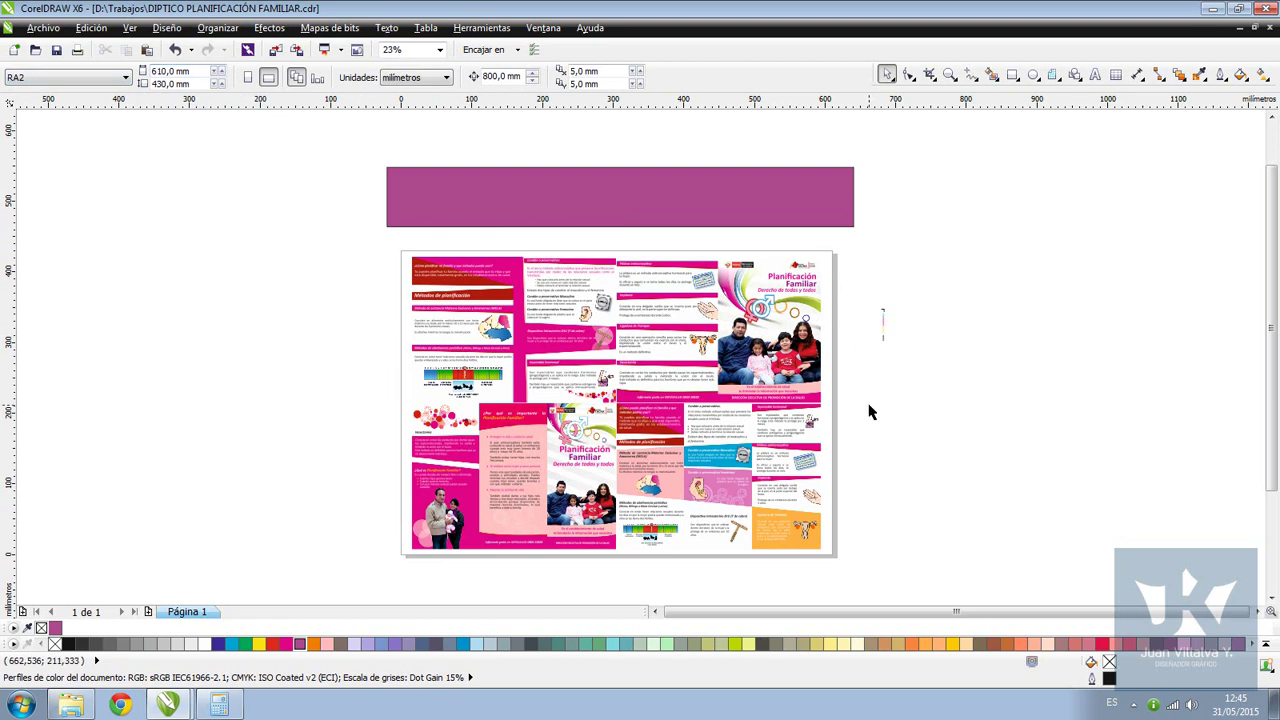
Set the width of the grouped brochure block to 600 mm and clear the selection
left_click(501, 316)
left_click(165, 72)
type("600")
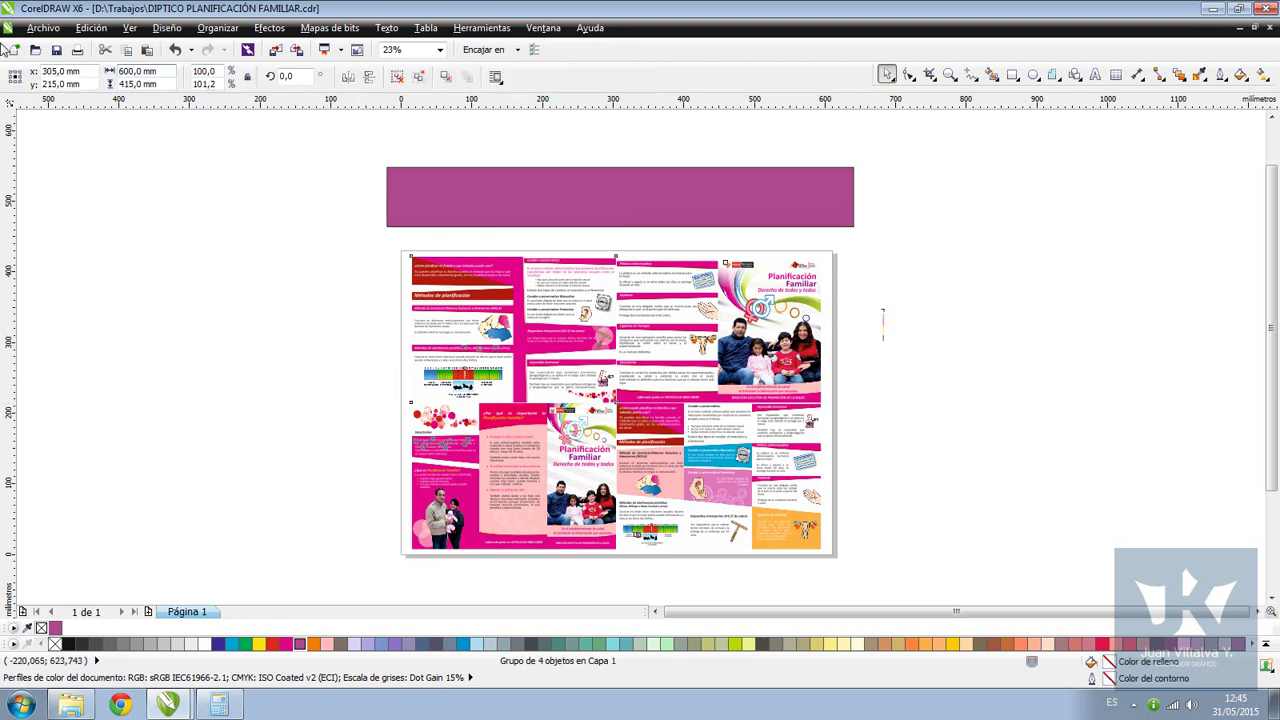
key("Return")
left_click(227, 331)
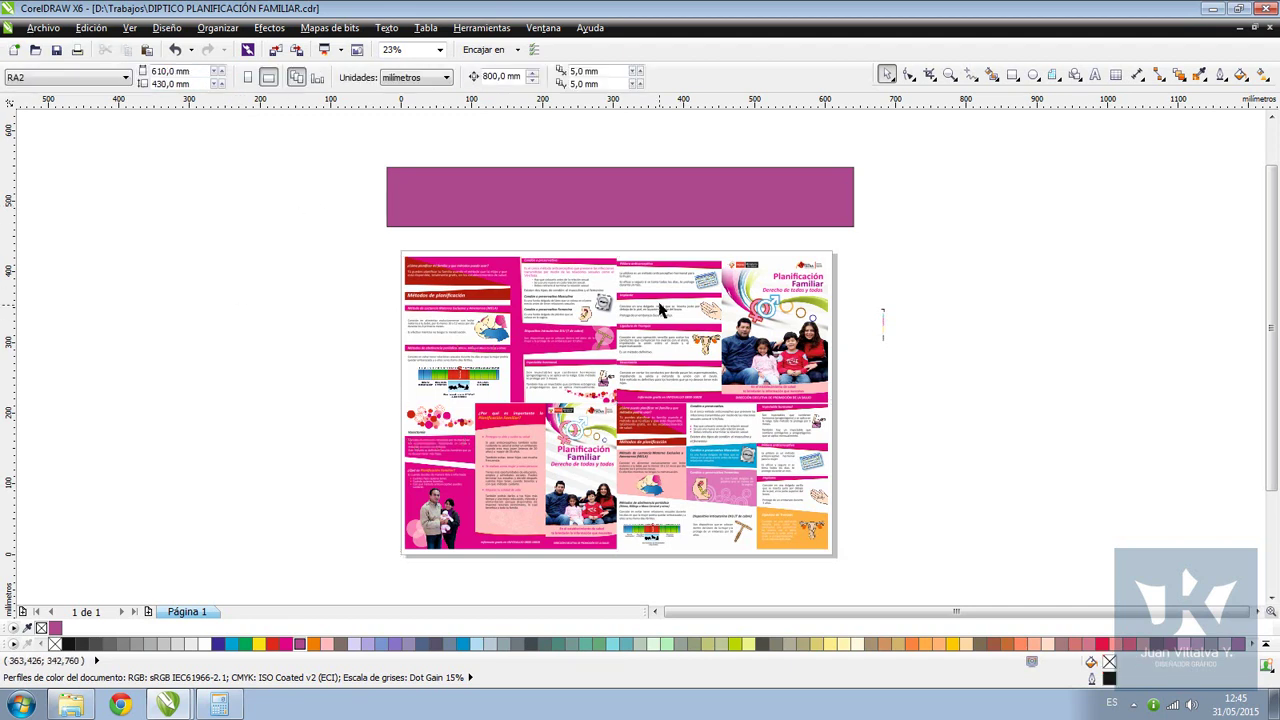
Delete the purple rectangle above the sheet
left_click(517, 292)
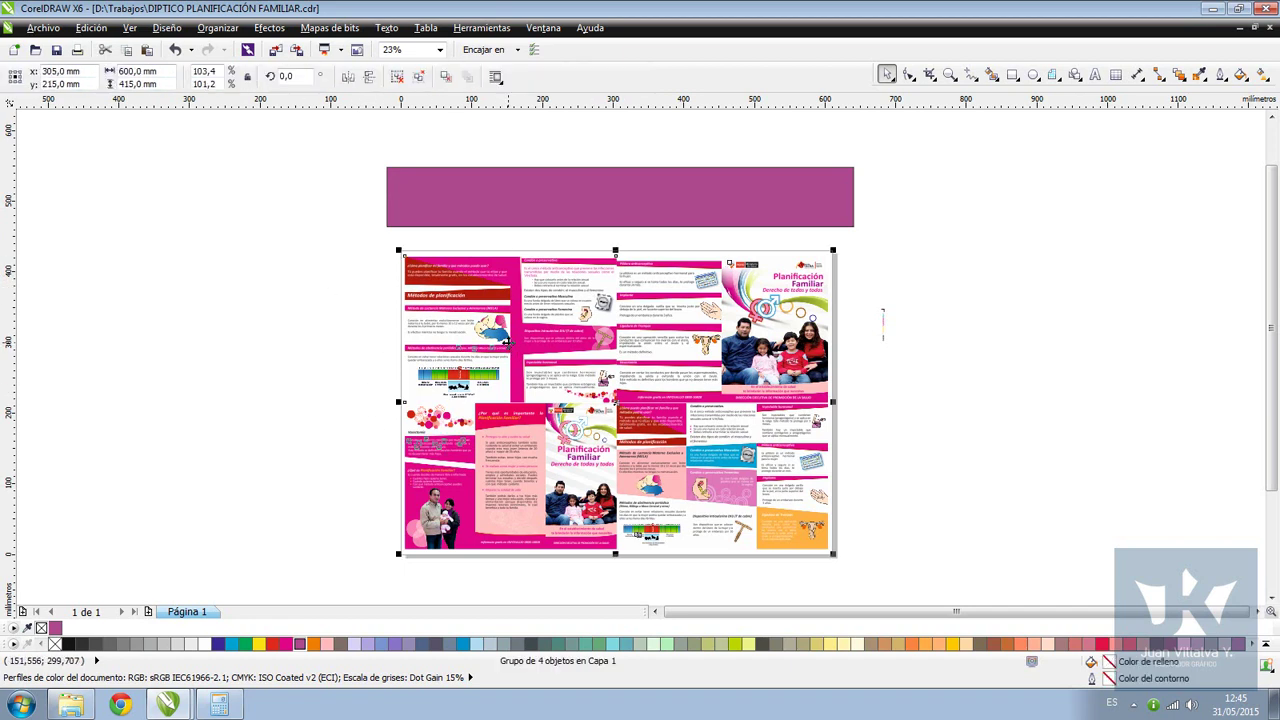
left_click(589, 206)
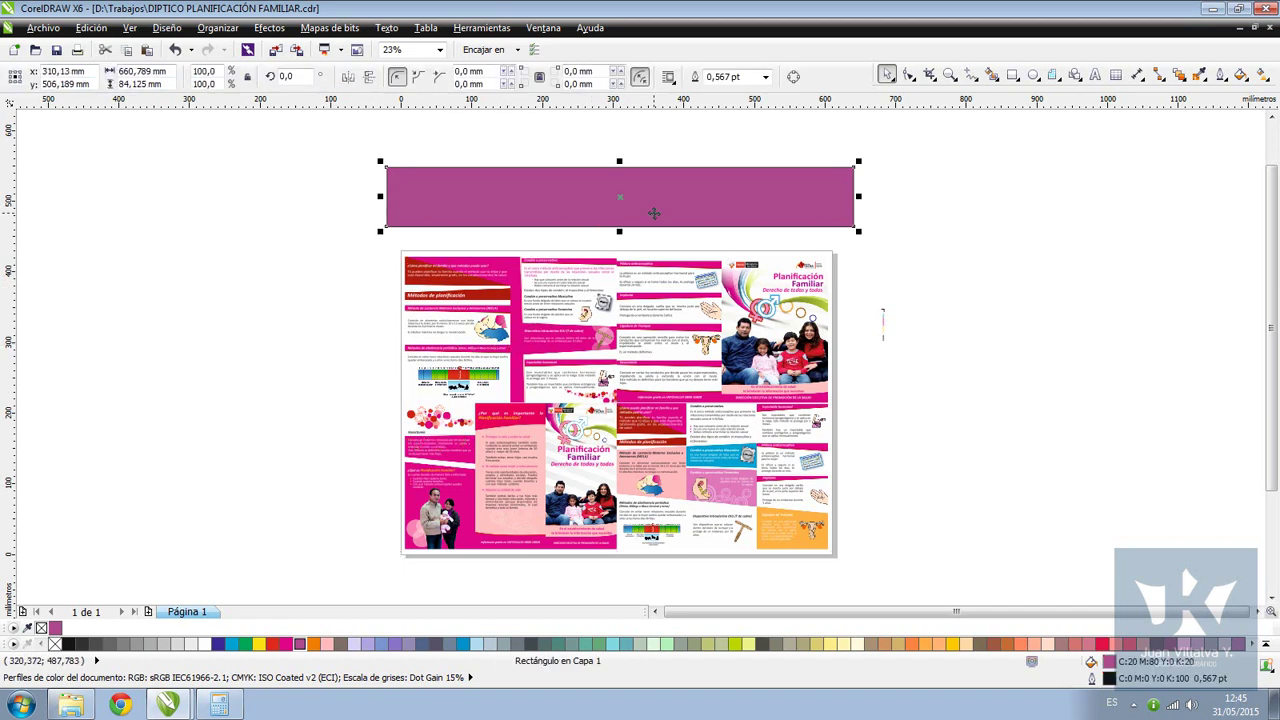
key("Delete")
Select the corner crop mark above the CYAN lettering beside the sheet and open its outline colour settings
key("F2")
left_click_drag(726, 184, 930, 428)
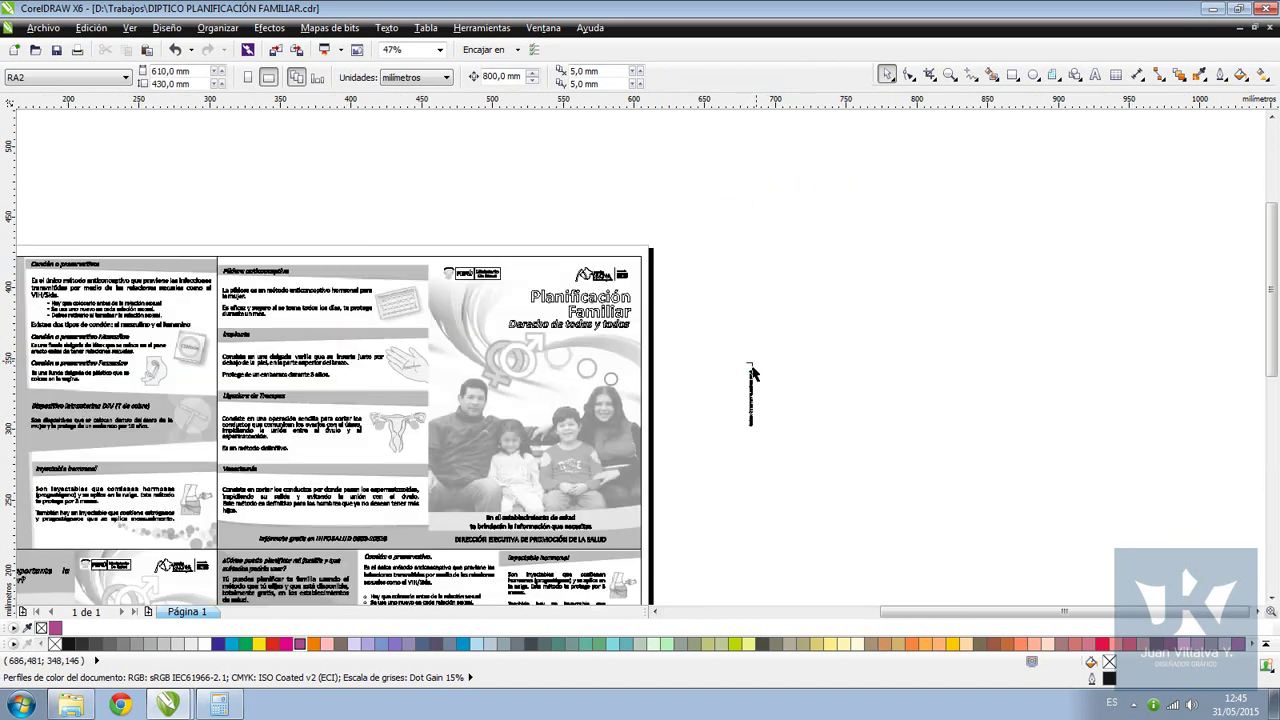
scroll(754, 366, "up", 1)
key("F2")
left_click_drag(630, 348, 639, 366)
scroll(639, 366, "up", 4)
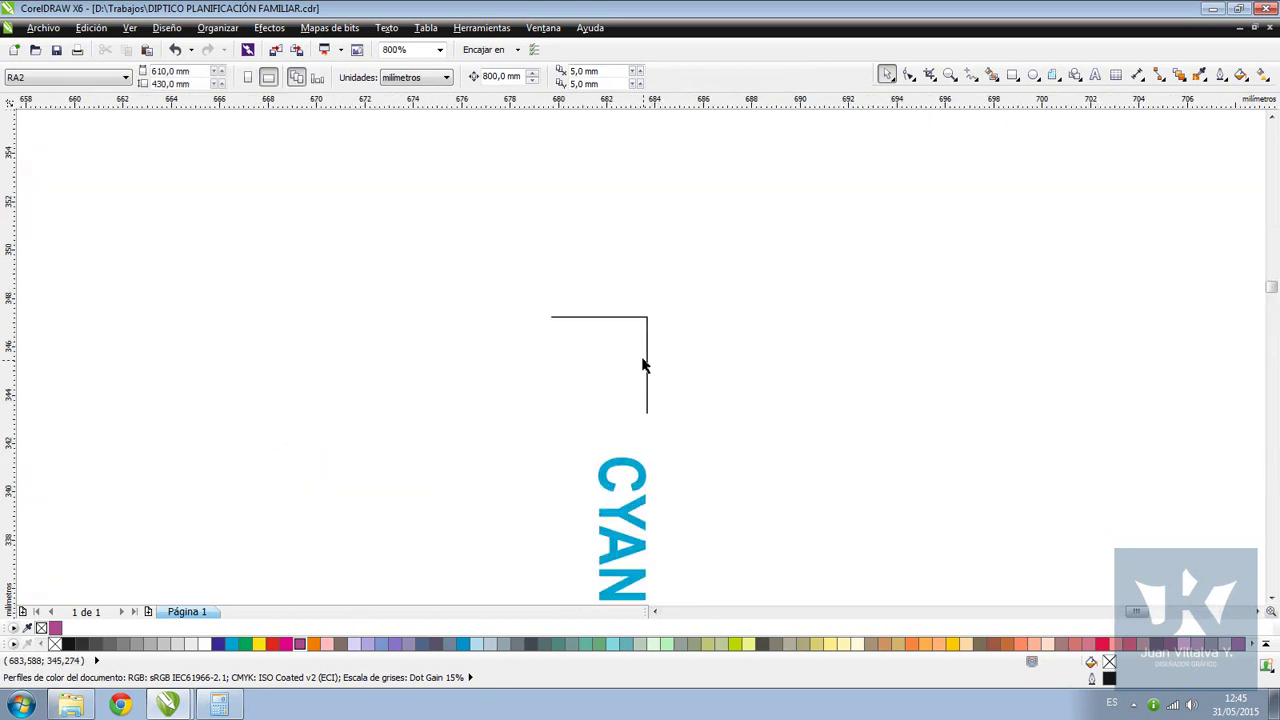
left_click_drag(480, 236, 715, 424)
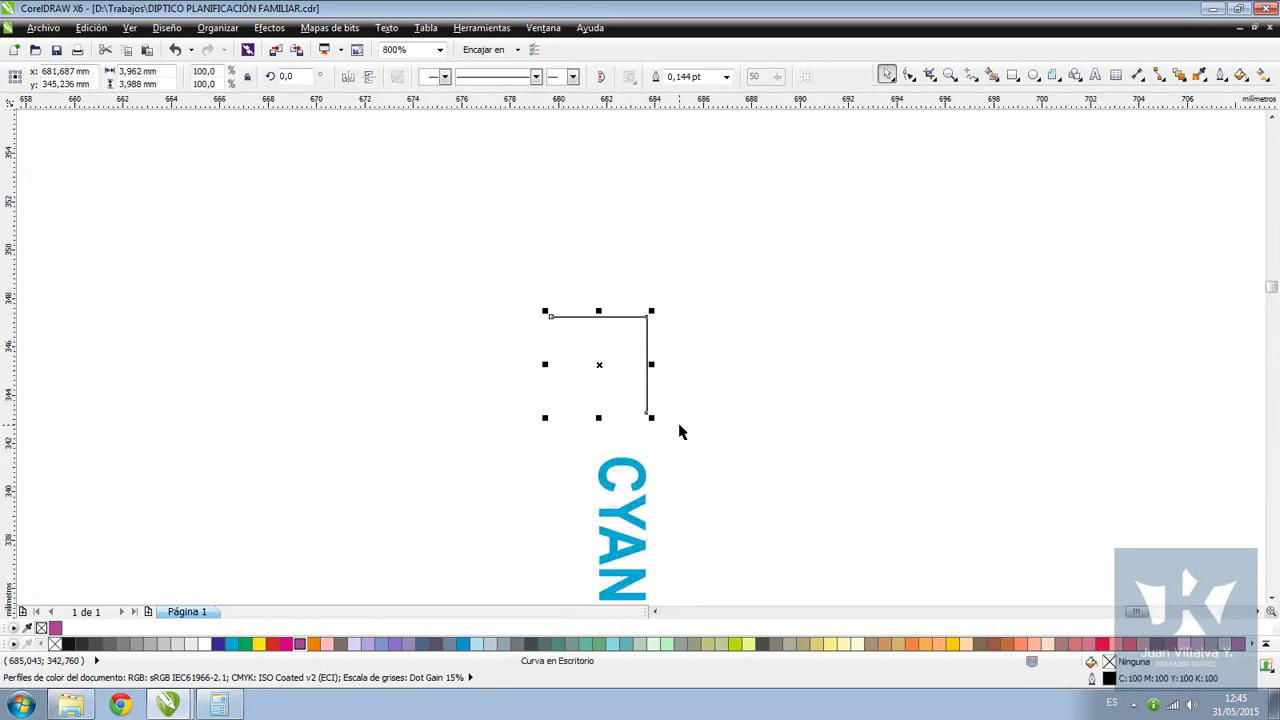
key("shift+F12")
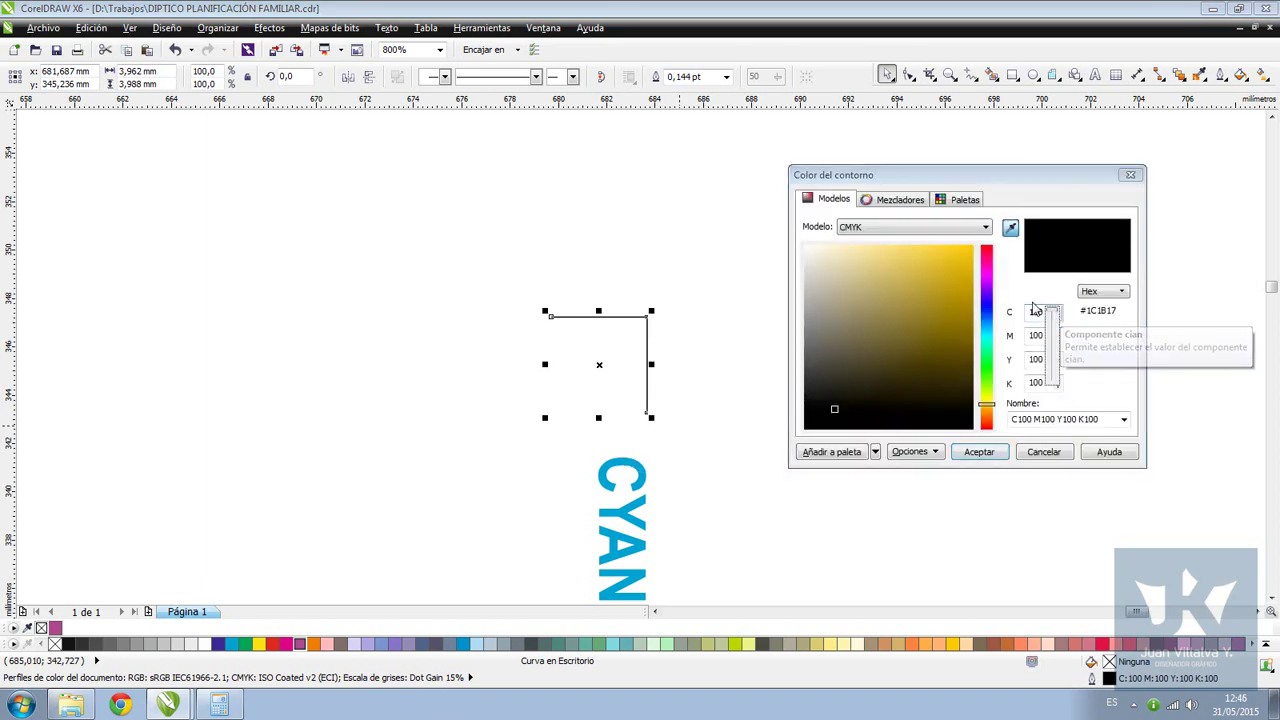
Set the crop mark's outline colour to C100 M100 Y100 K100
double_click(1035, 311)
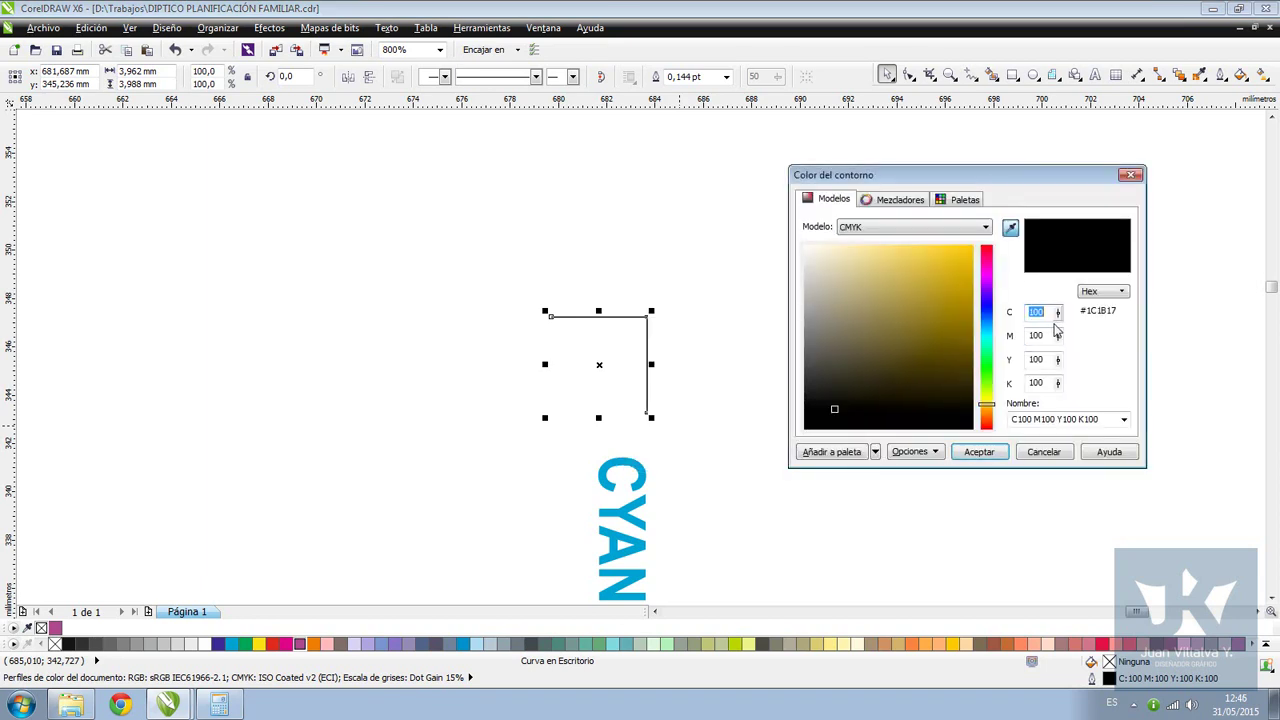
left_click(1037, 359)
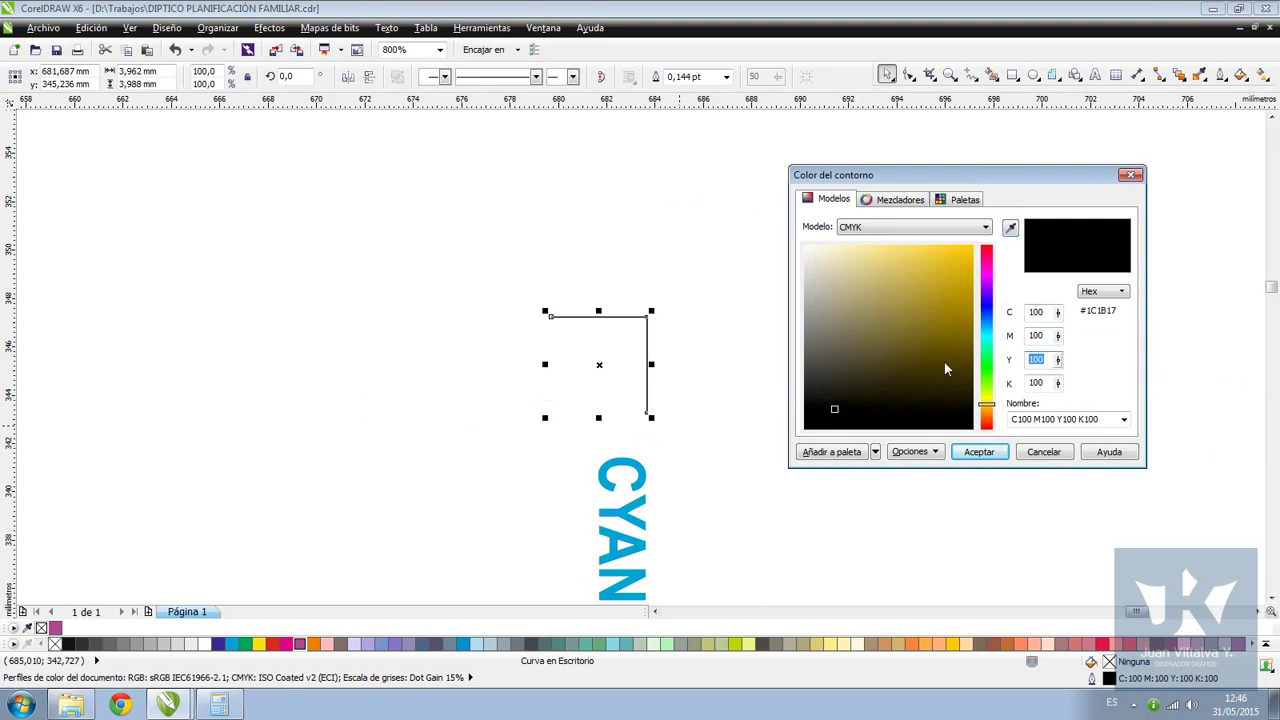
type("0")
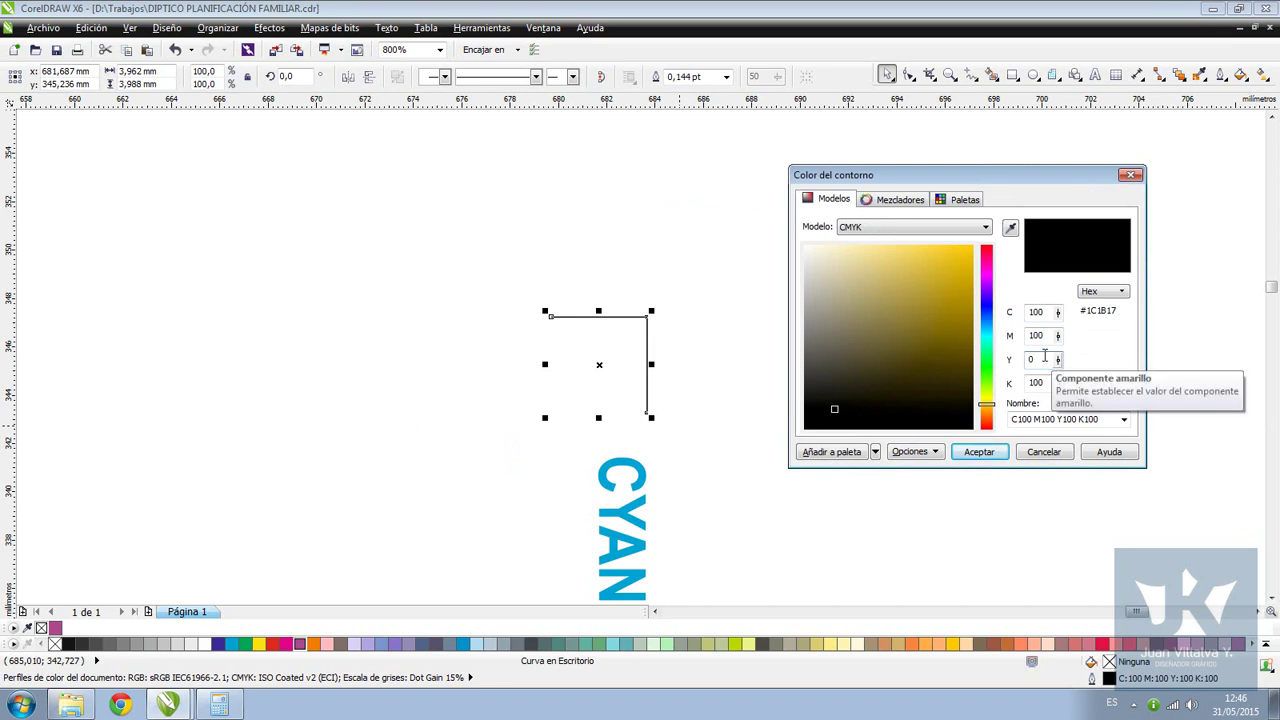
left_click(1010, 227)
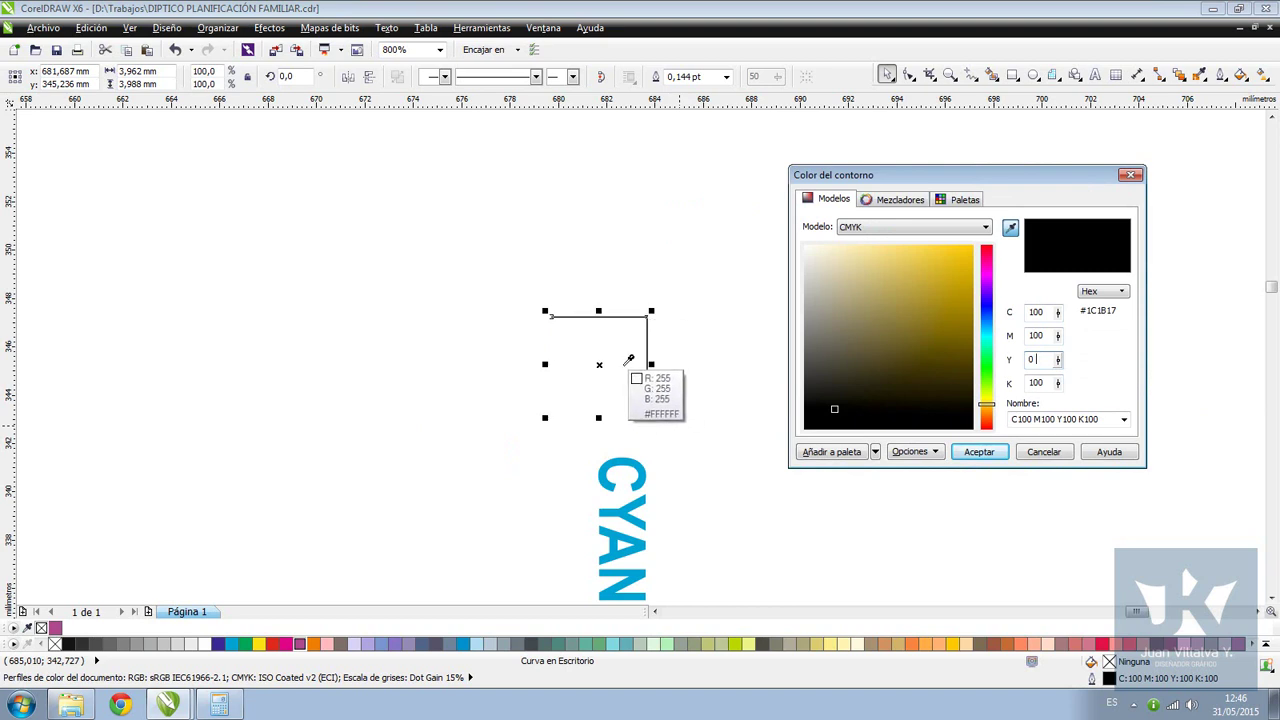
key("Escape")
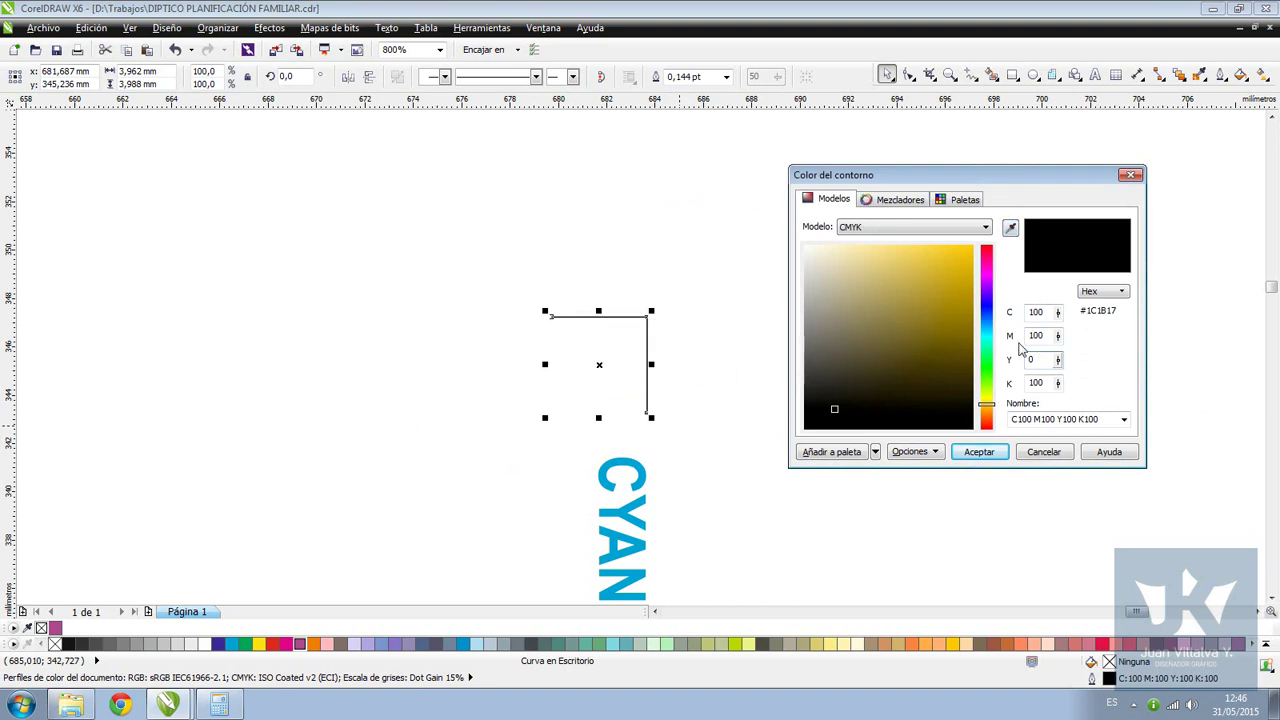
type("100")
left_click(963, 452)
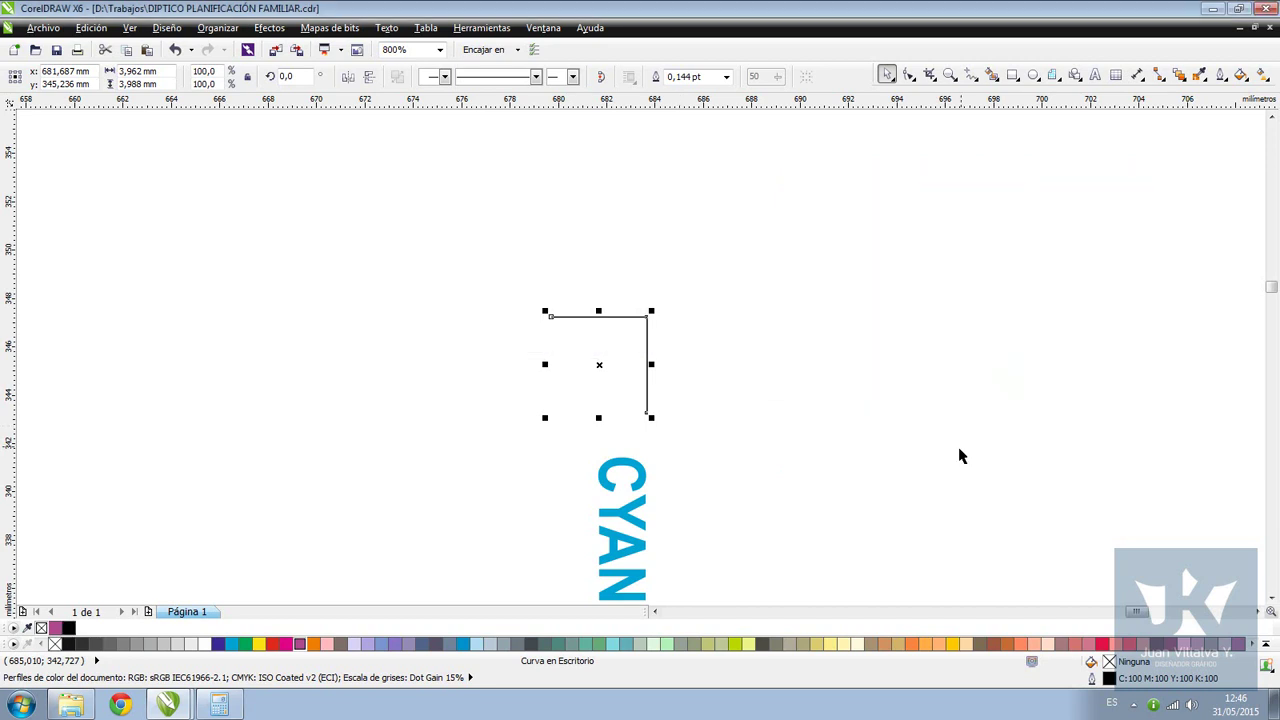
Select the corner crop mark in wireframe view and move it close to the sheet's upper-right corner
left_click(557, 423)
key("shift+F4")
scroll(1020, 206, "up", 1)
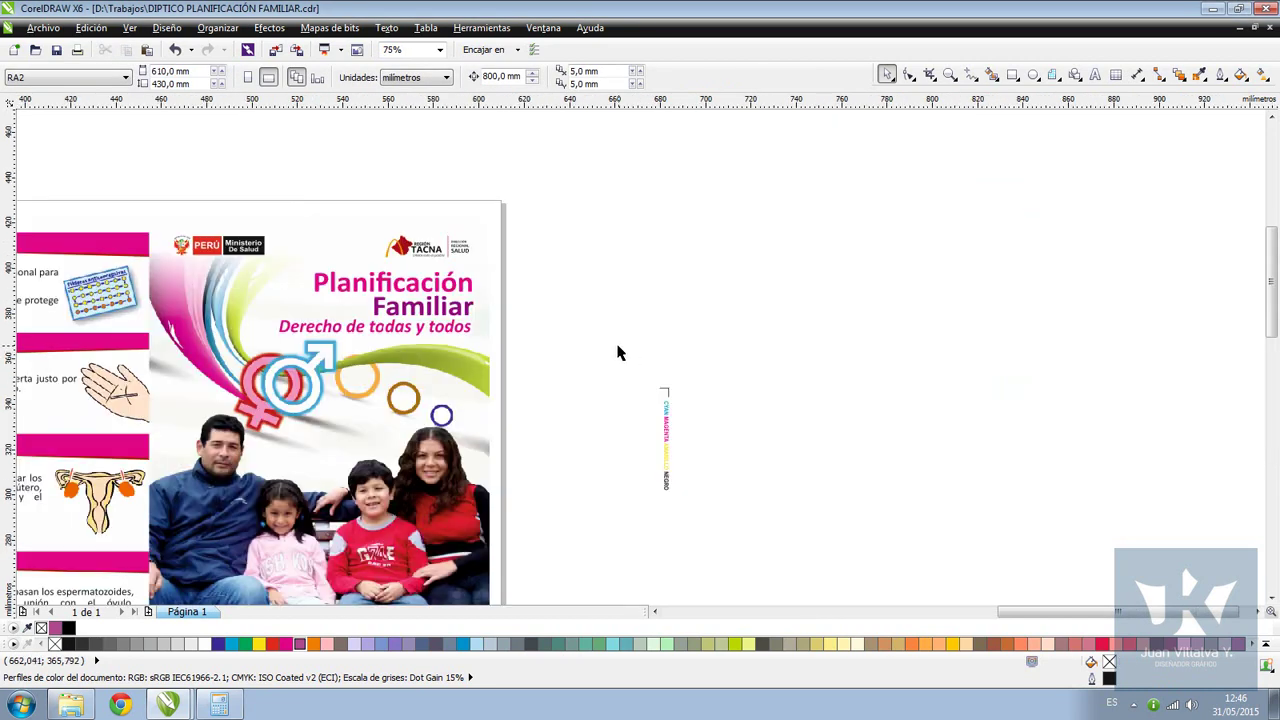
scroll(502, 352, "down", 1)
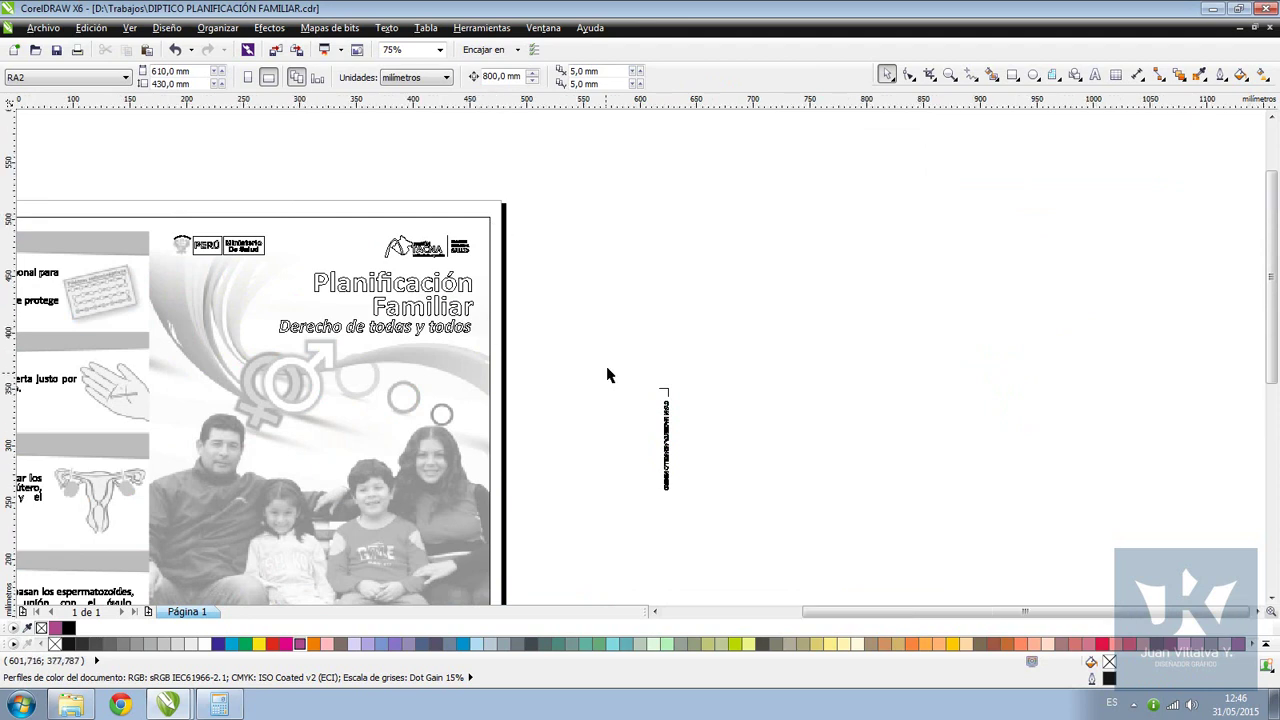
scroll(668, 350, "up", 1)
left_click_drag(645, 313, 773, 421)
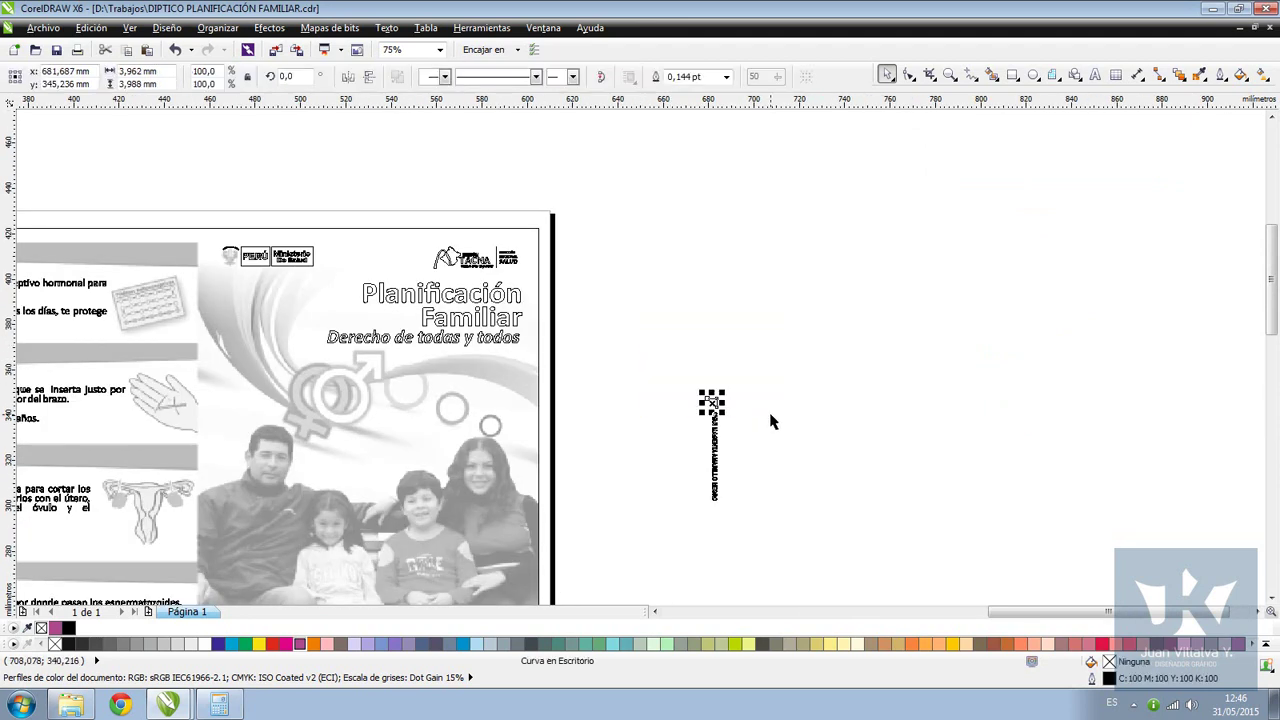
scroll(626, 266, "up", 2)
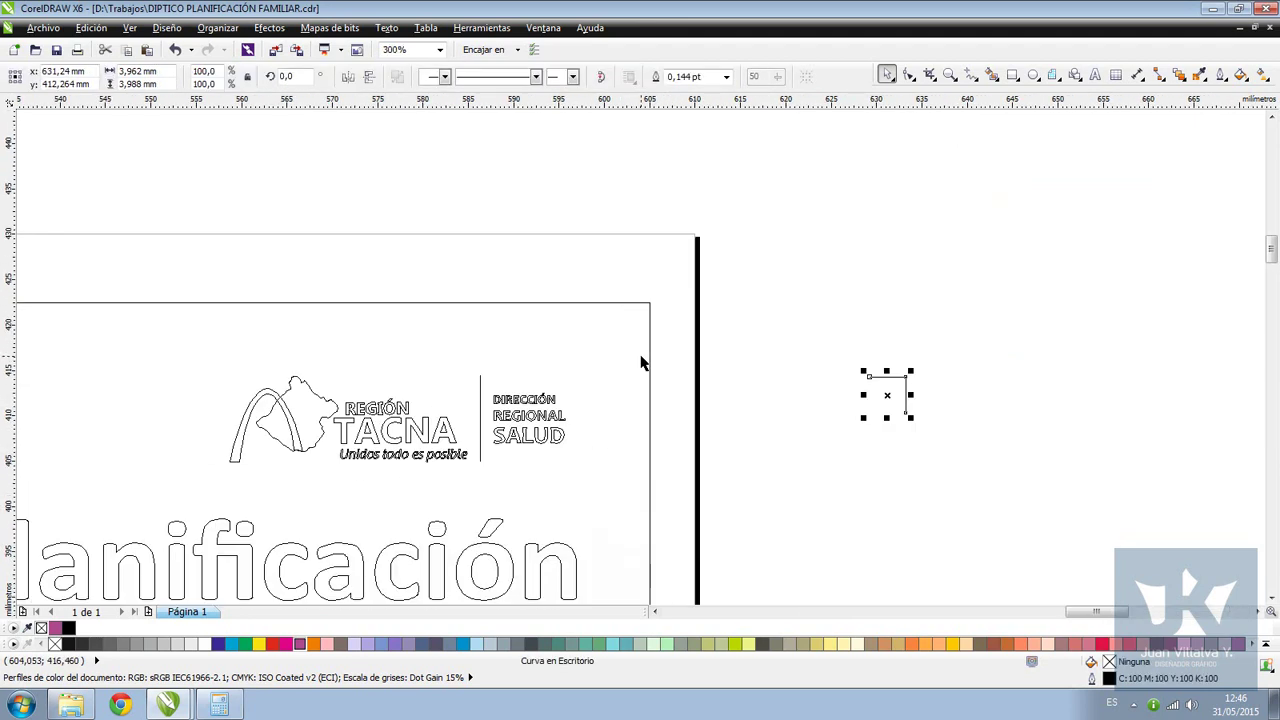
Align the crop mark with the top and right edges of the brochure block, and clear the selection
left_click_drag(611, 263, 665, 330)
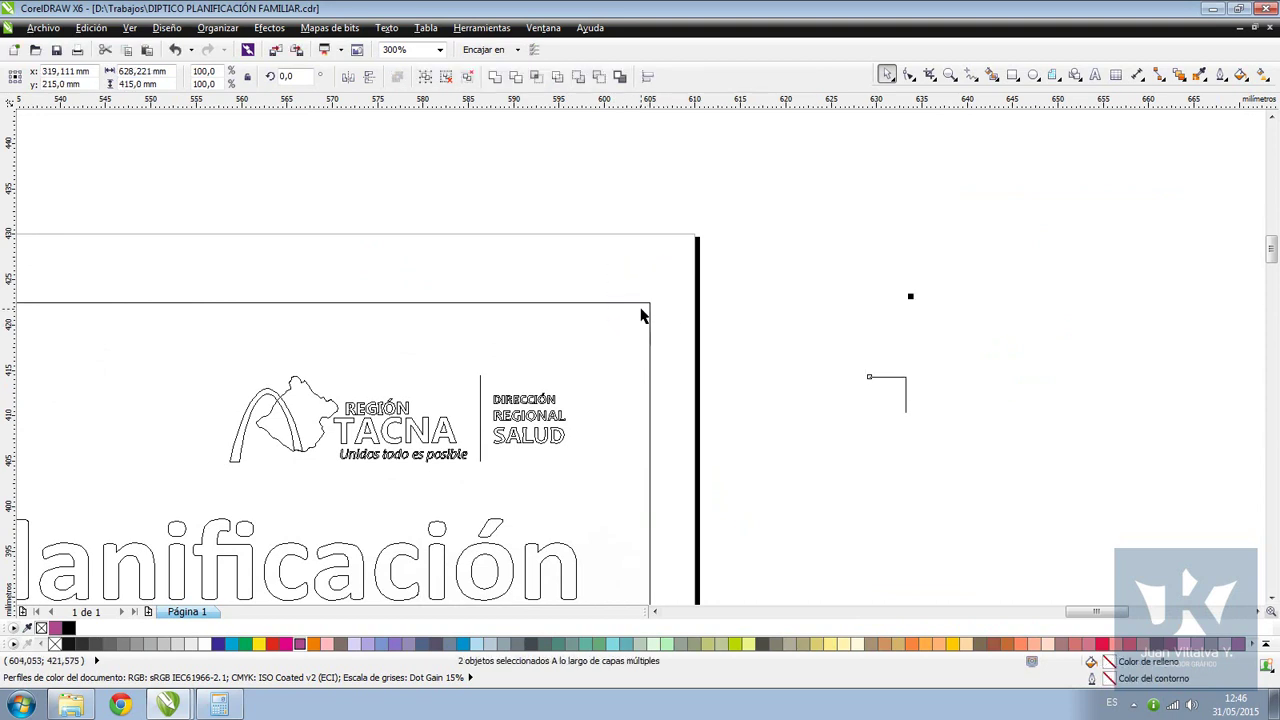
key("t")
key("r")
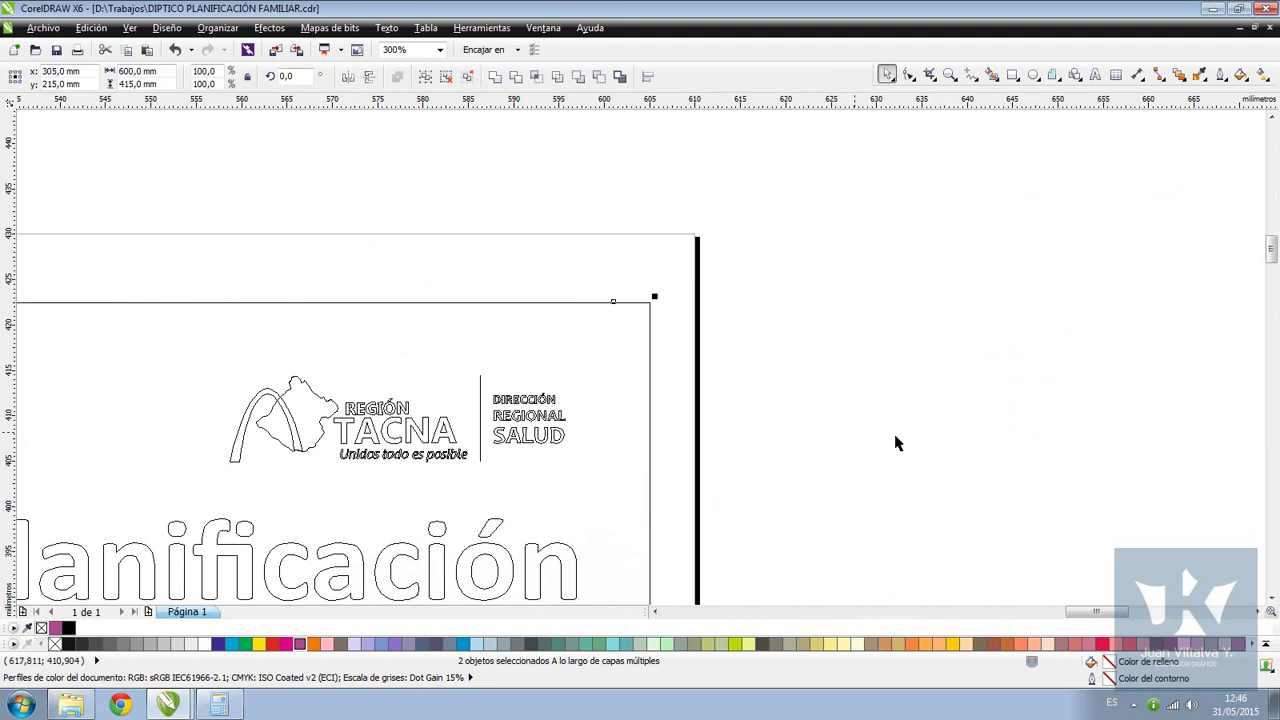
left_click(584, 227)
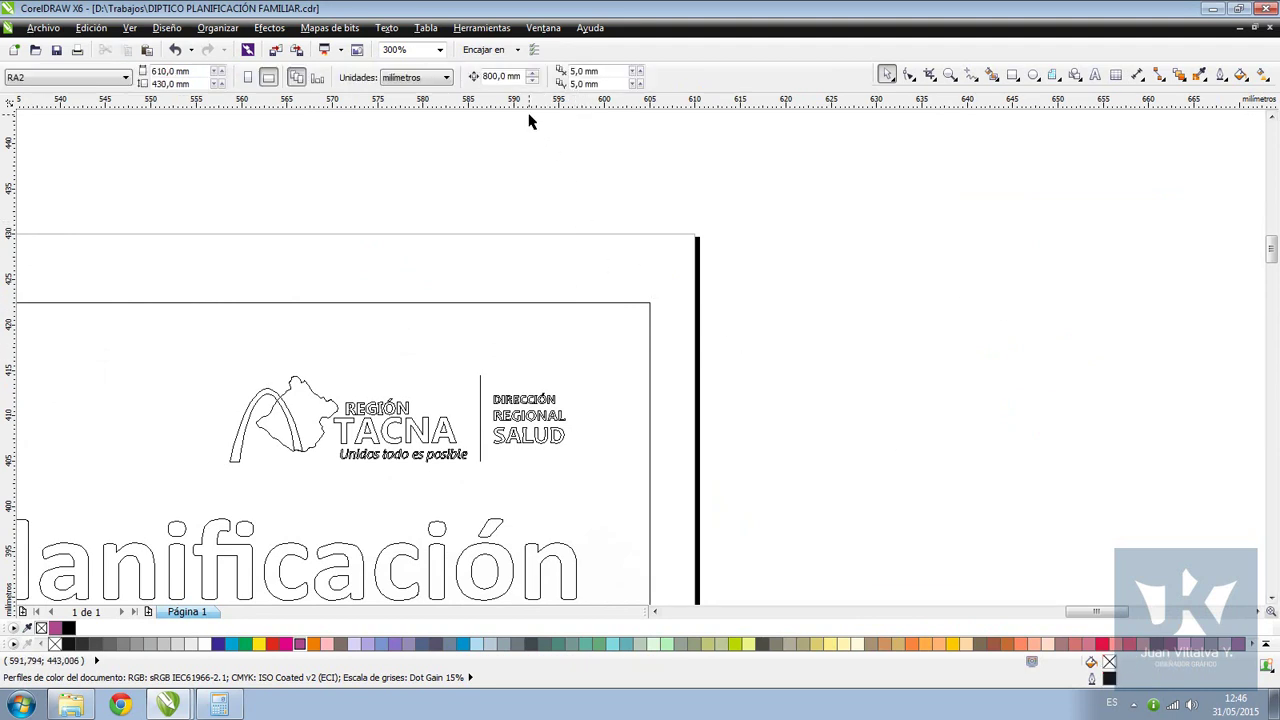
Set the nudge distance to 1 mm and offset the crop mark 1 mm outward, to the right and up, from the block's corner
left_click(521, 77)
type("1")
key("Return")
left_click_drag(577, 176, 589, 240)
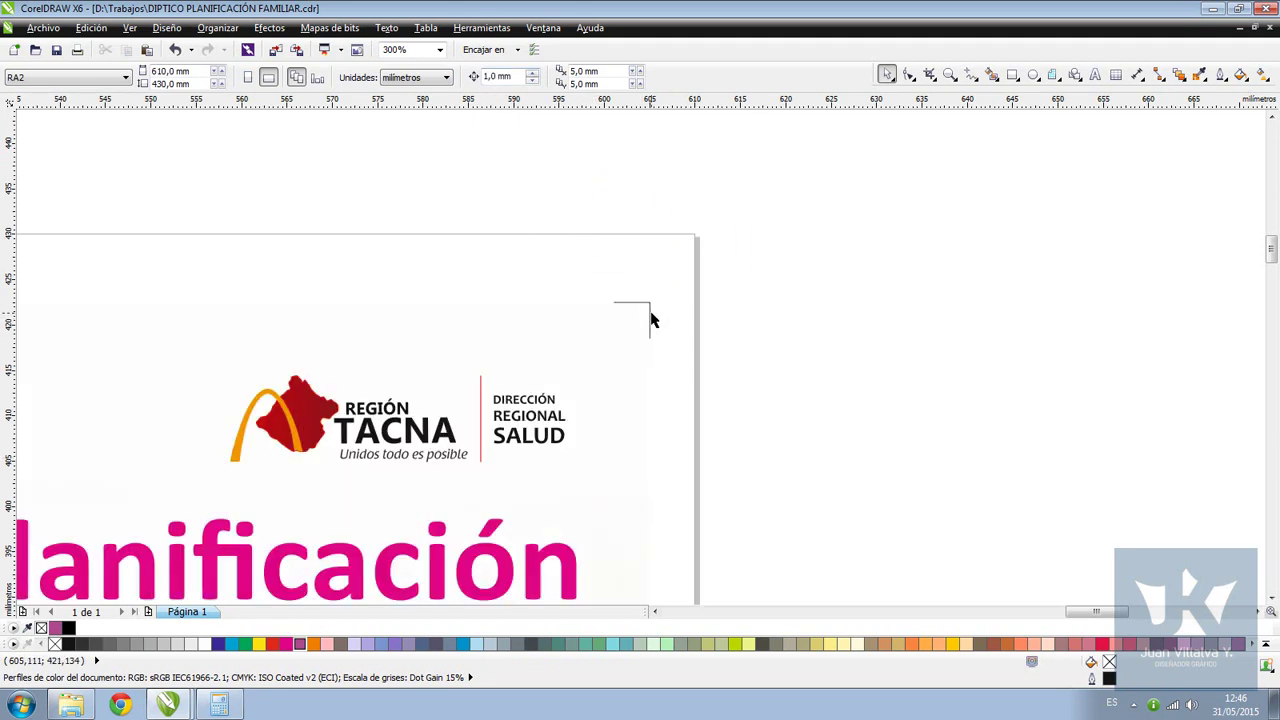
key("shift+F9")
left_click_drag(566, 192, 752, 408)
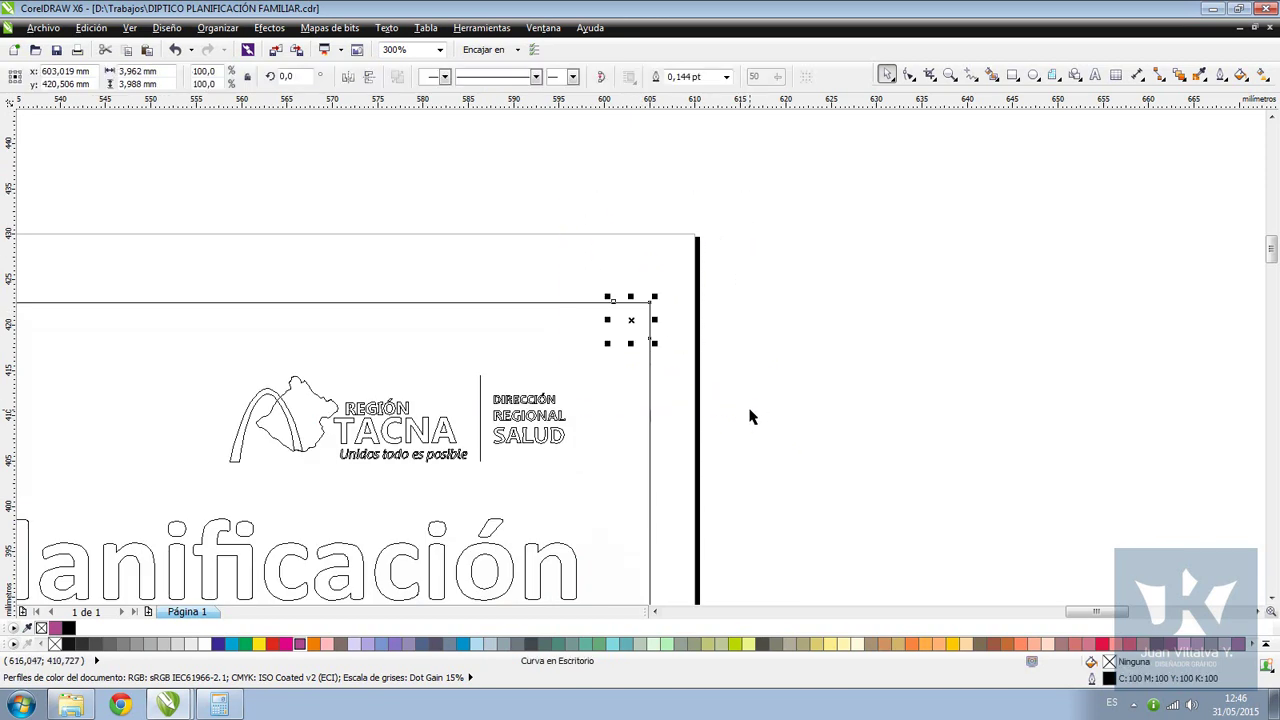
key("Right")
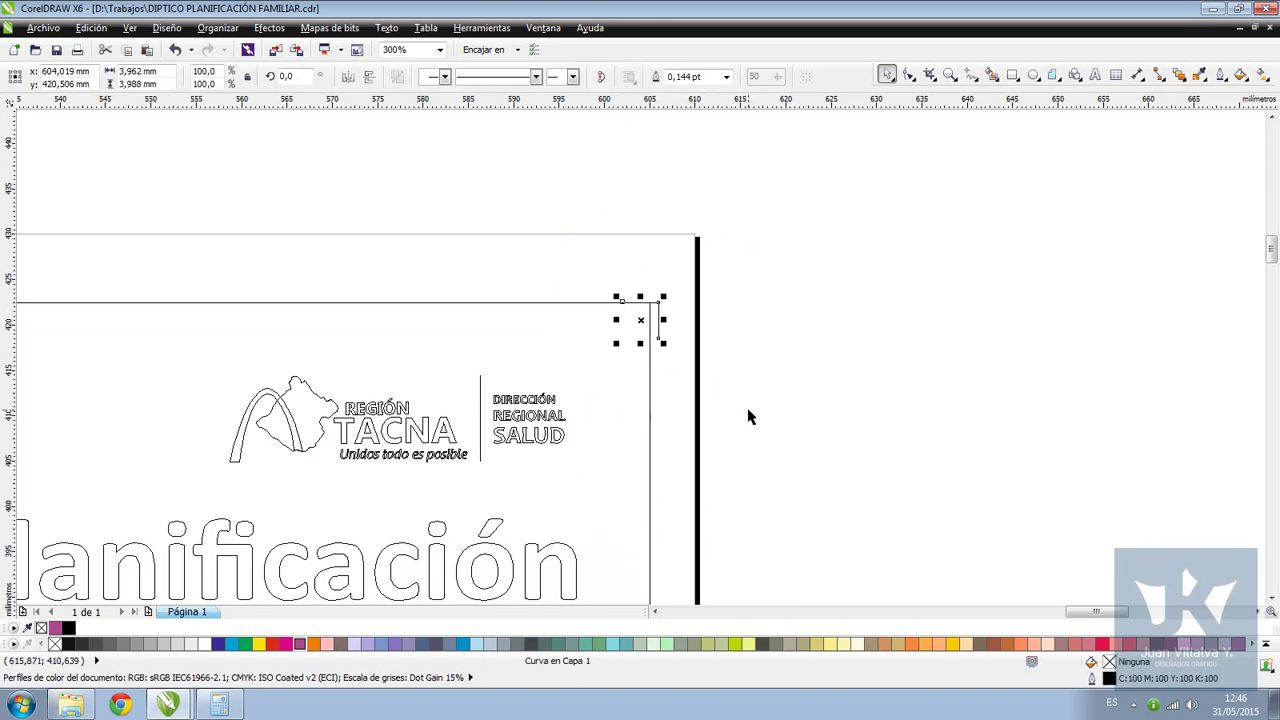
key("Up")
left_click(707, 299)
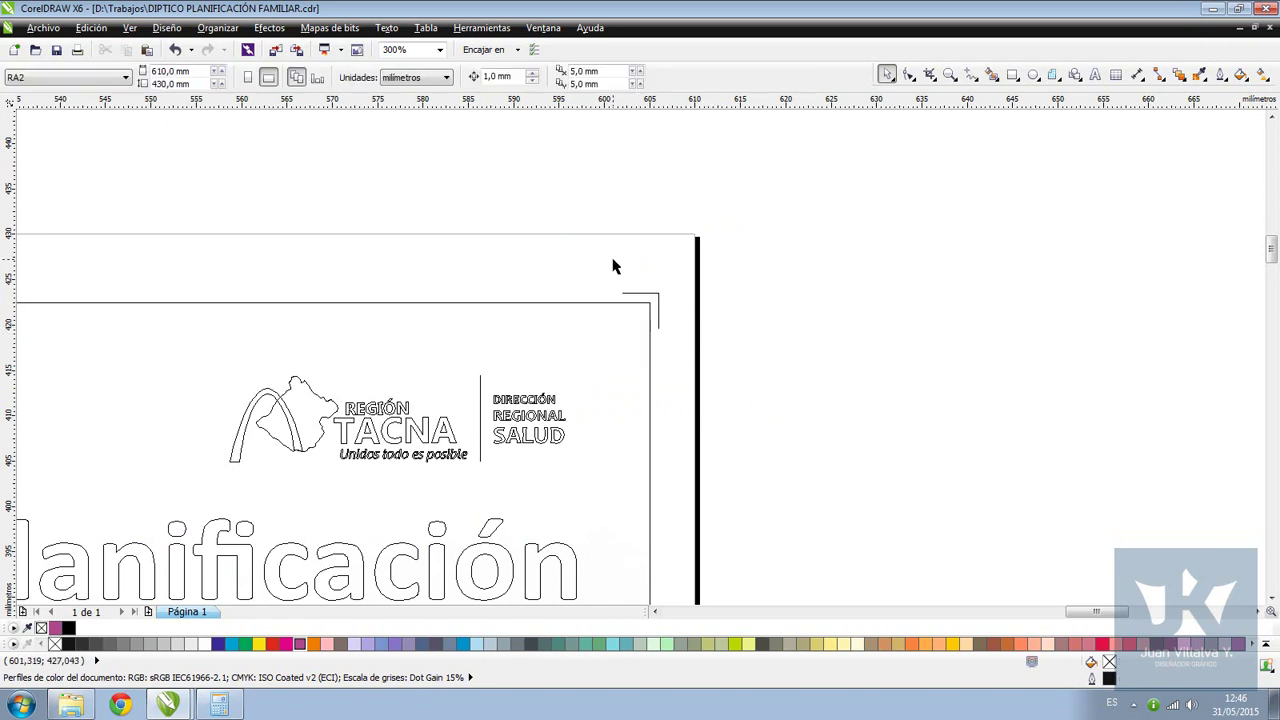
Copy the corner crop mark from the block's upper-right corner to the empty area beside the sheet's lower-left corner
scroll(654, 360, "up", 2)
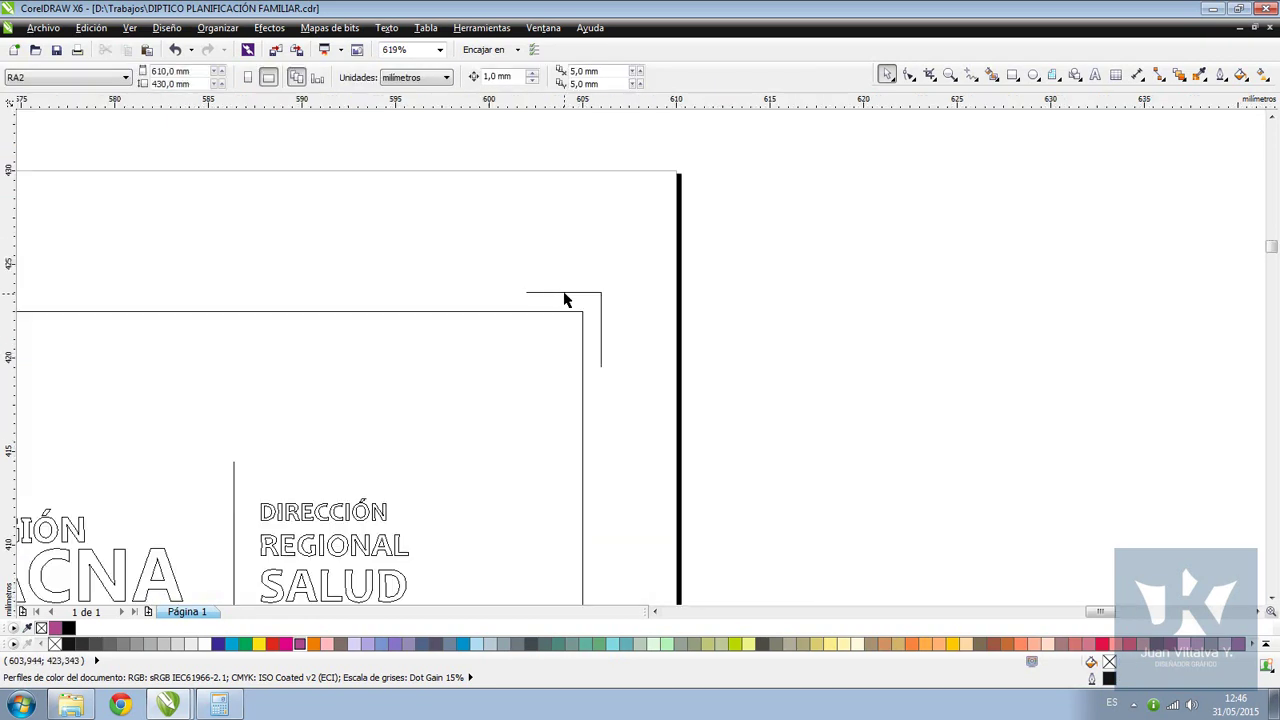
key("F4")
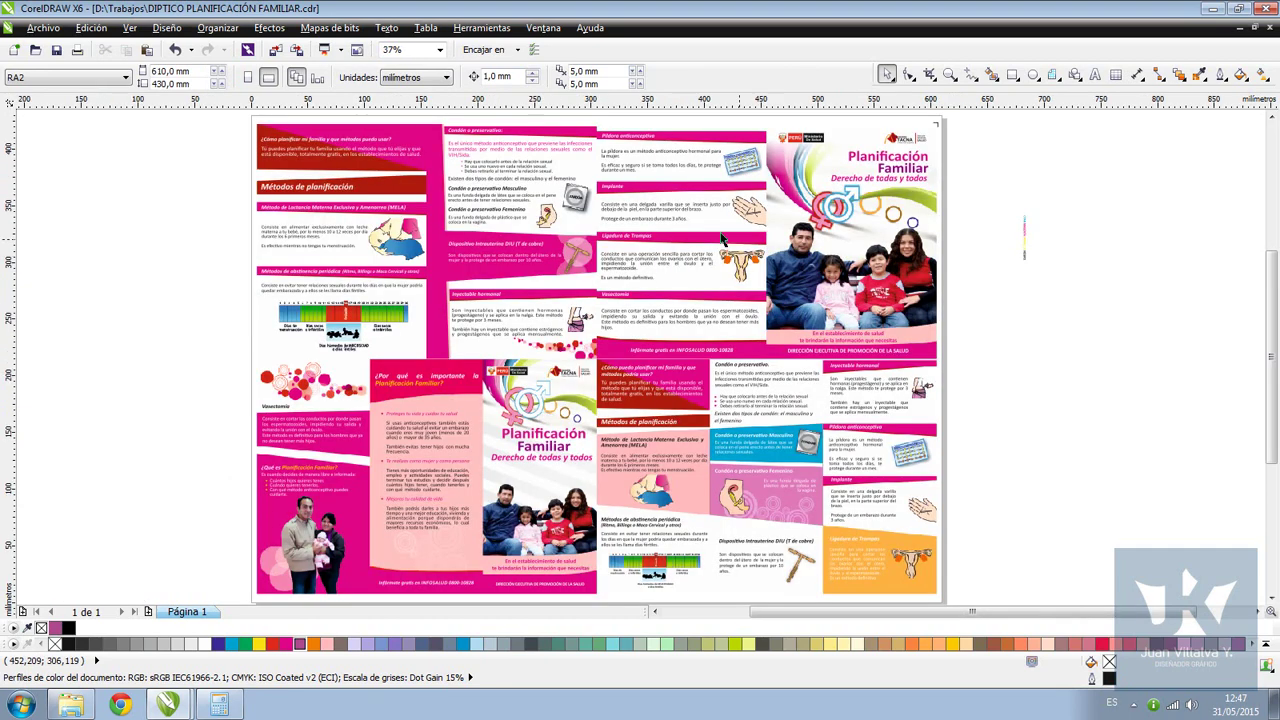
scroll(640, 363, "up", 6)
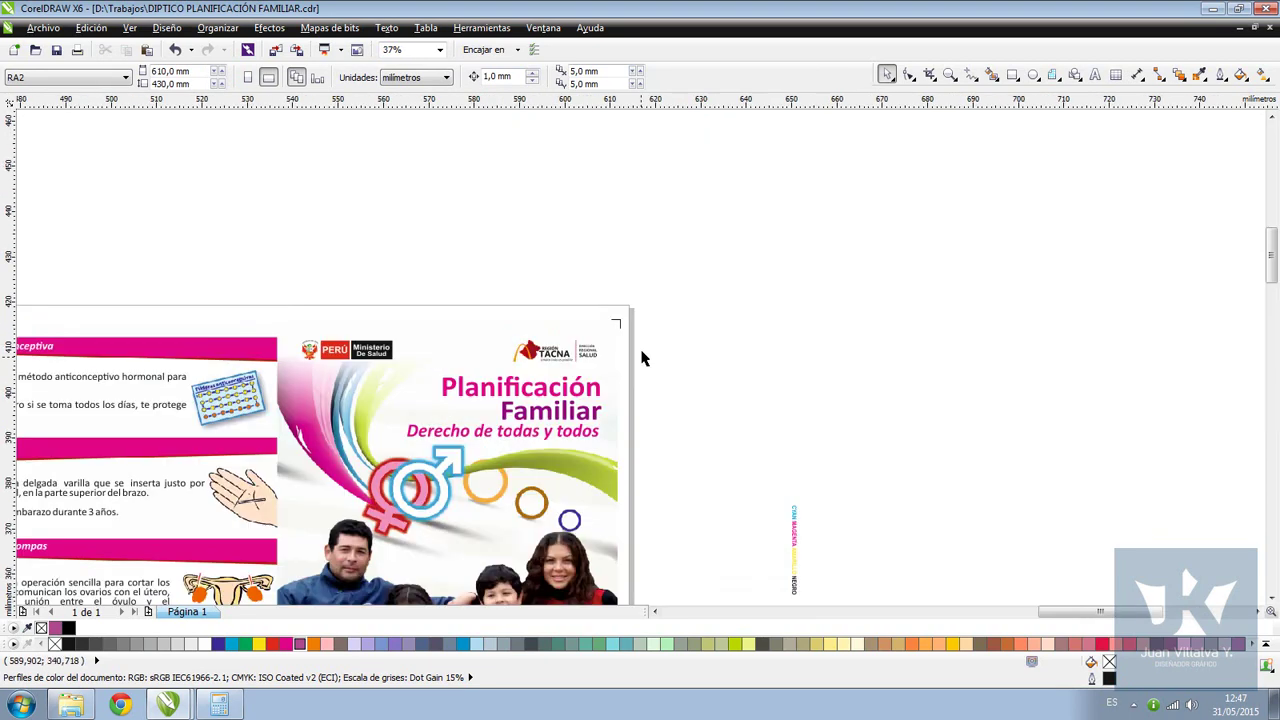
left_click_drag(551, 167, 727, 400)
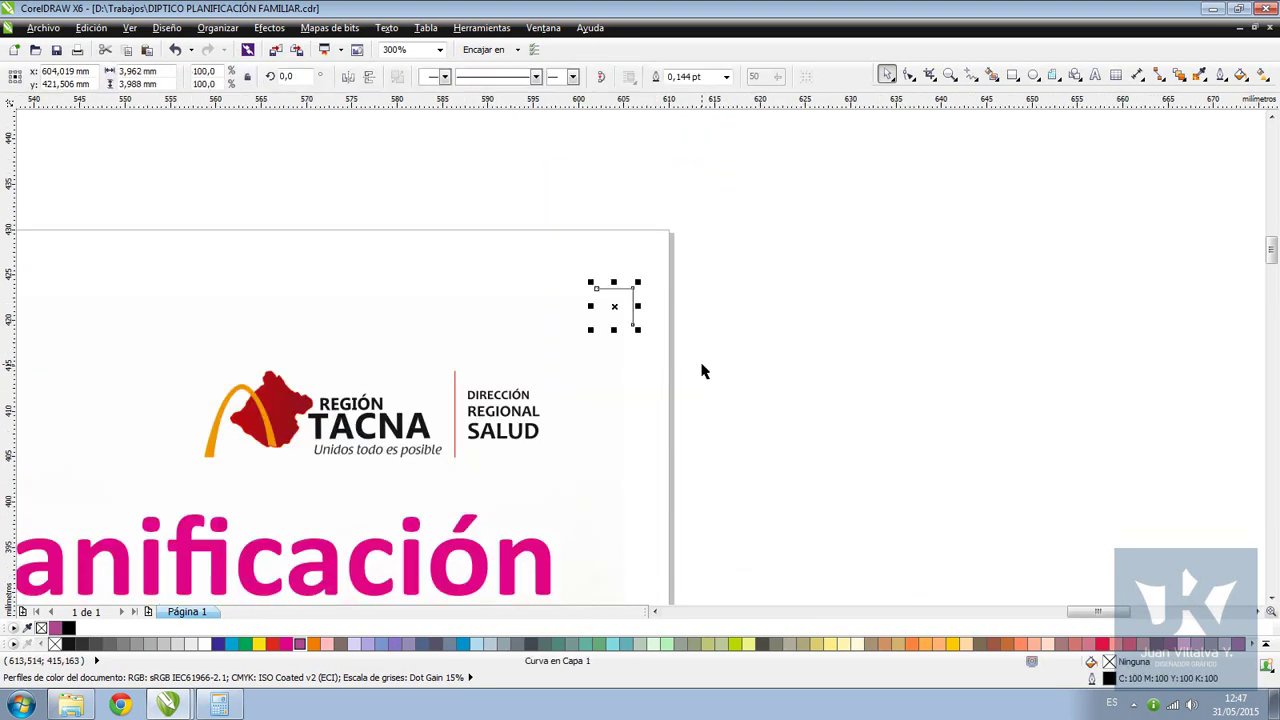
key("F4")
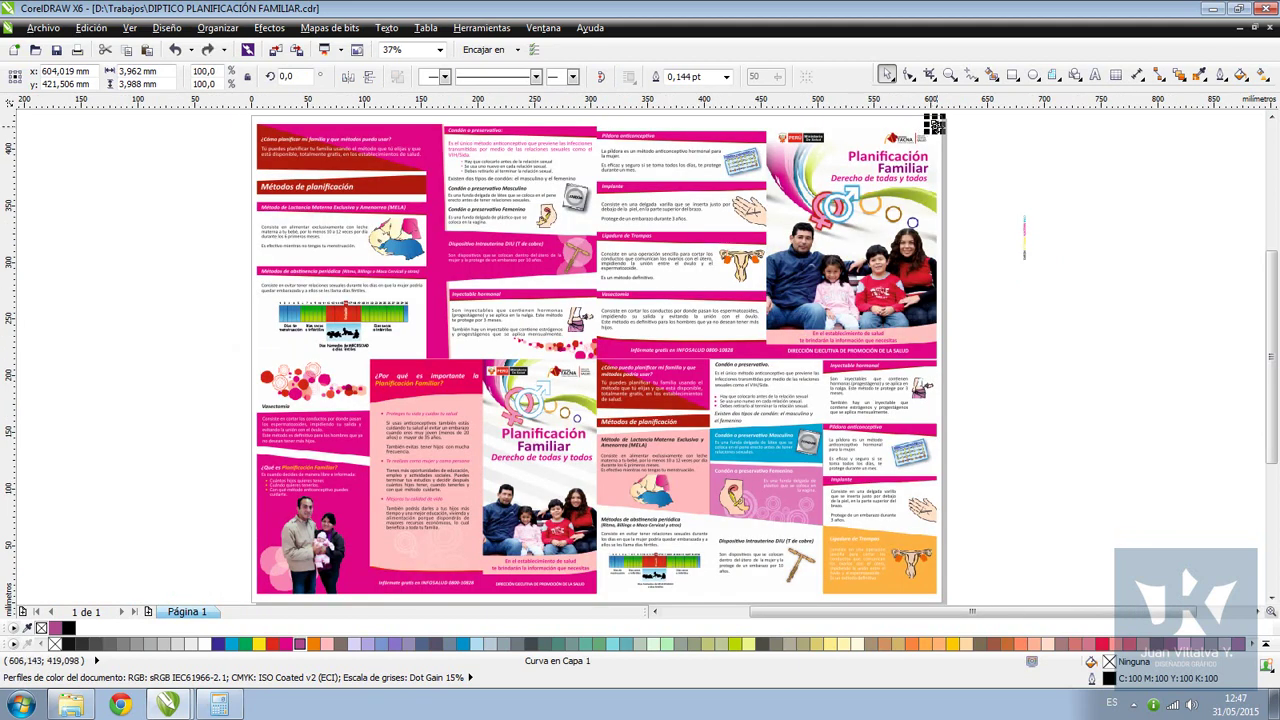
left_click_drag(934, 122, 238, 581)
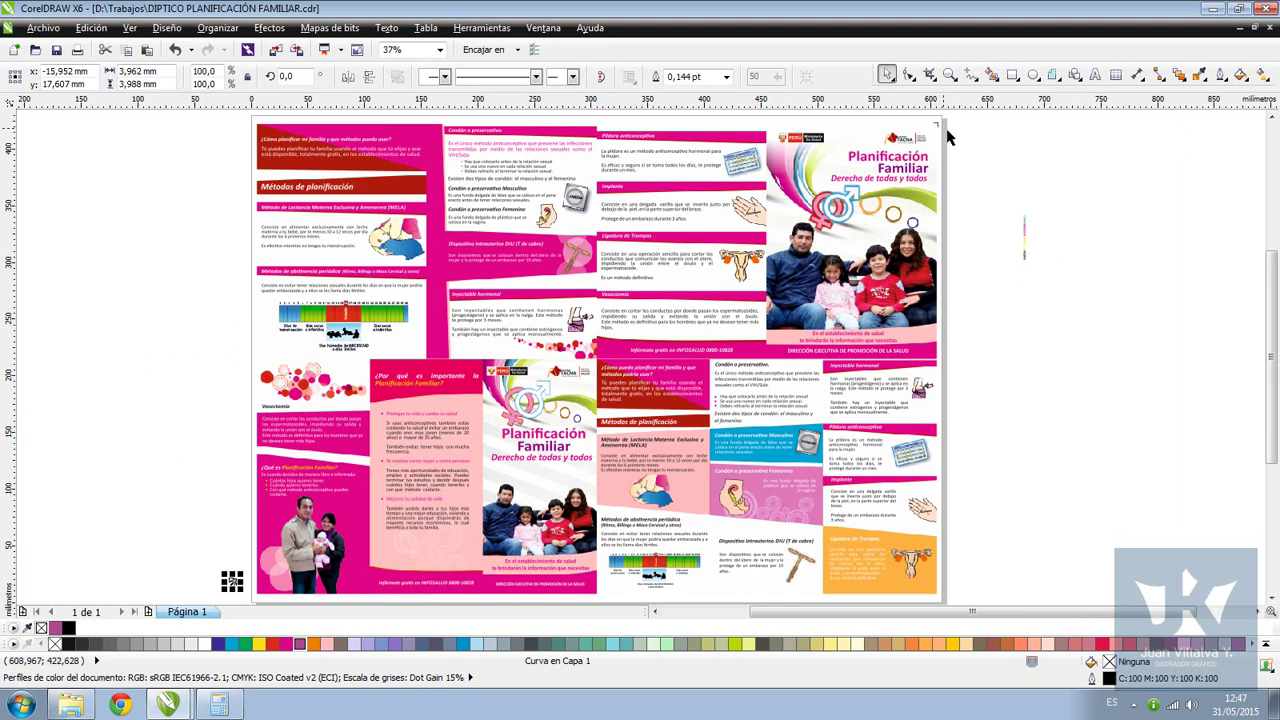
Mirror the copied crop mark both vertically and horizontally so it suits the lower-left corner
scroll(221, 580, "up", 3)
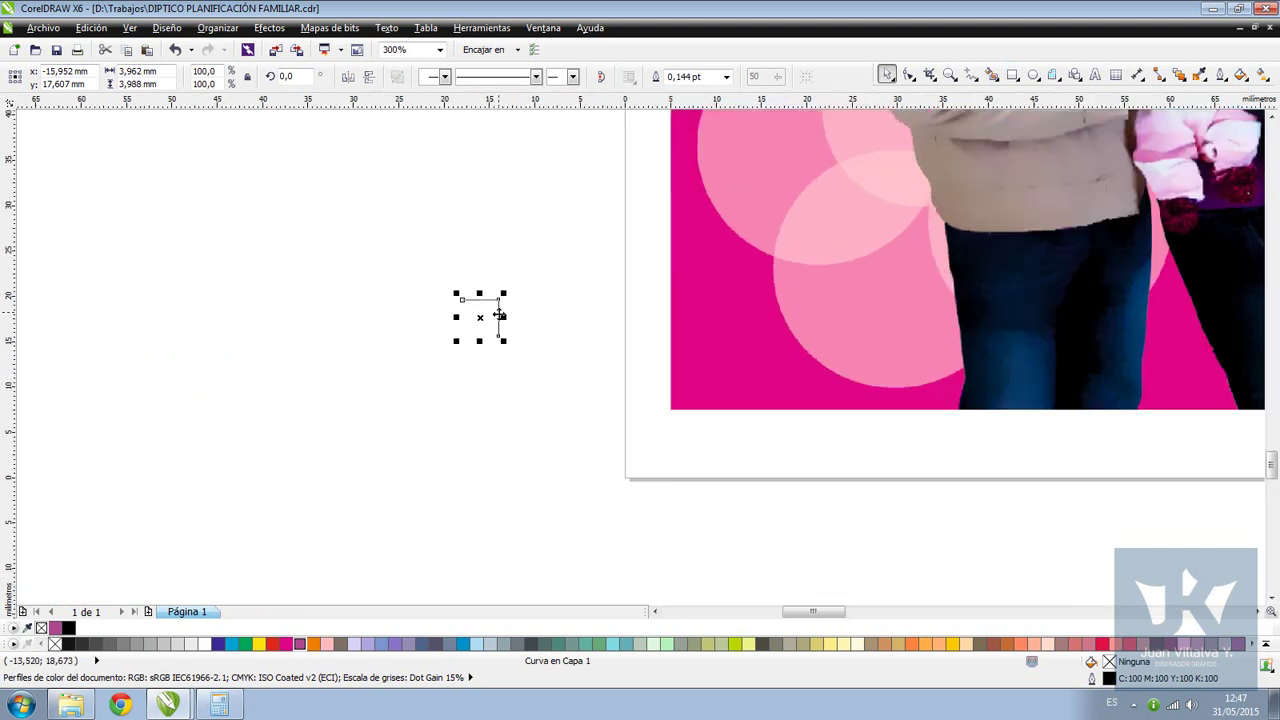
left_click(368, 80)
left_click(343, 80)
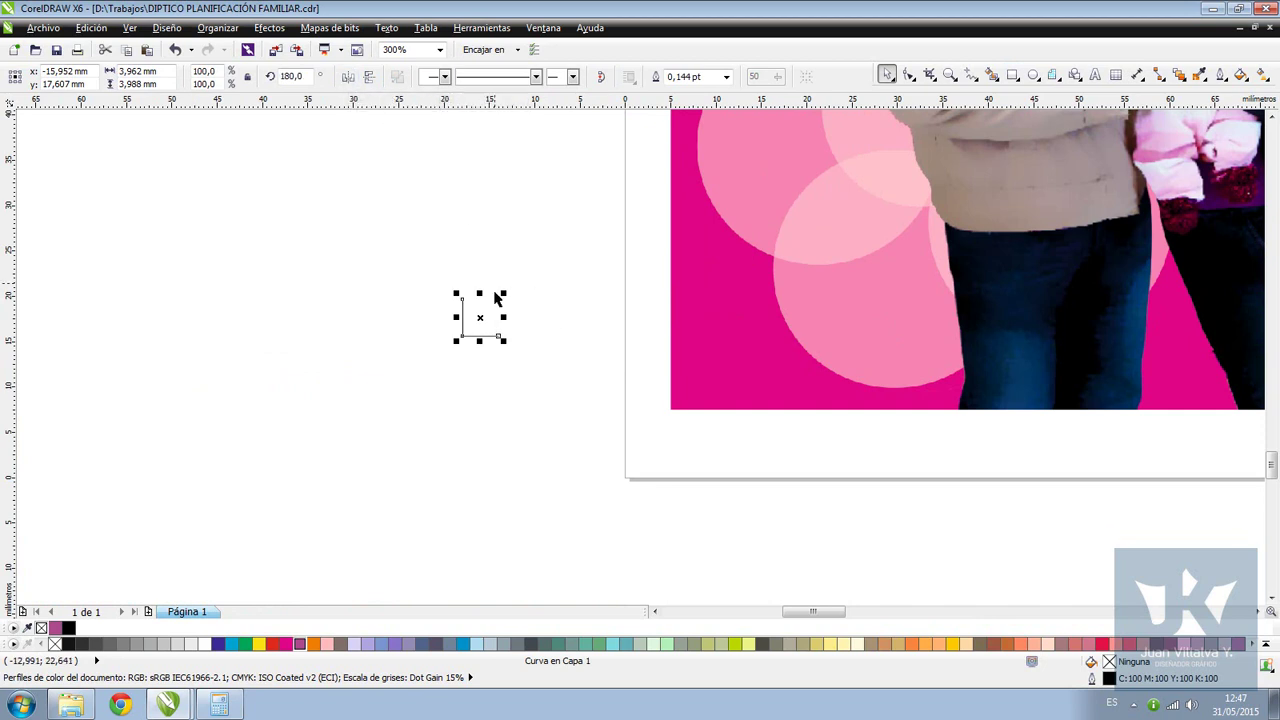
Align the mirrored crop mark with the left and bottom edges of the brochure block
left_click(357, 257)
left_click_drag(357, 257, 686, 403)
left_click(717, 392, "shift")
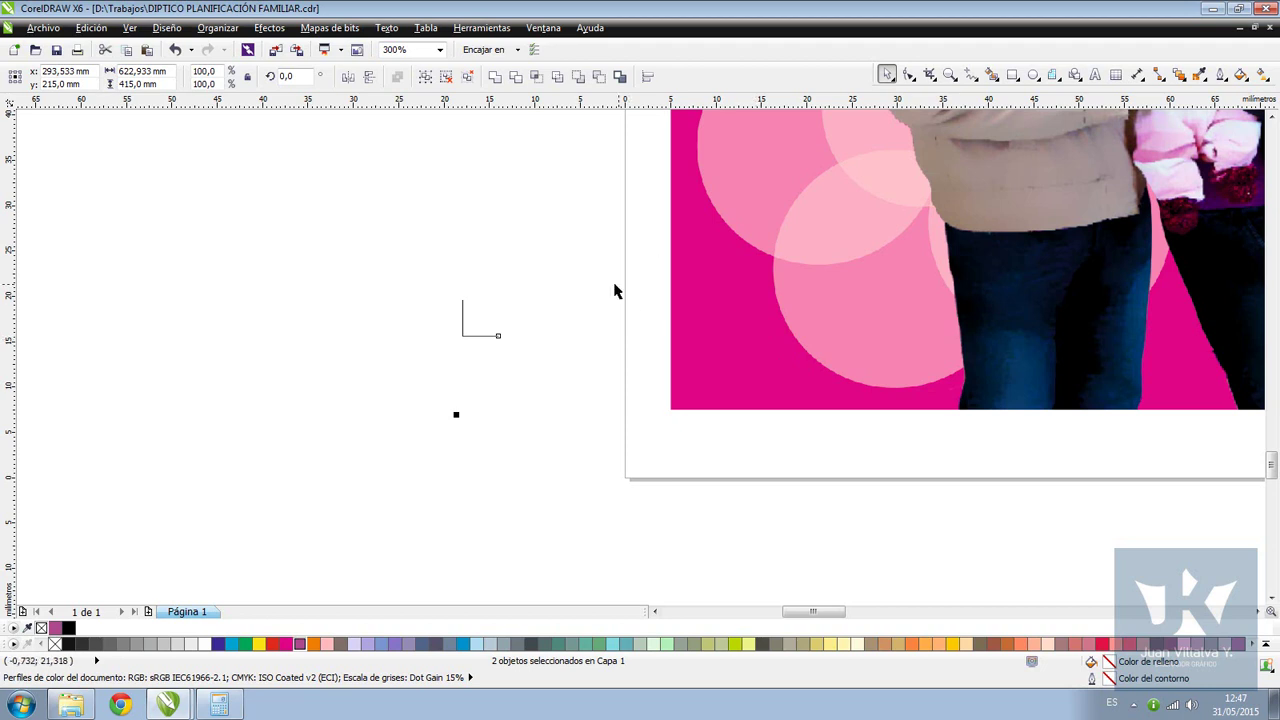
key("b")
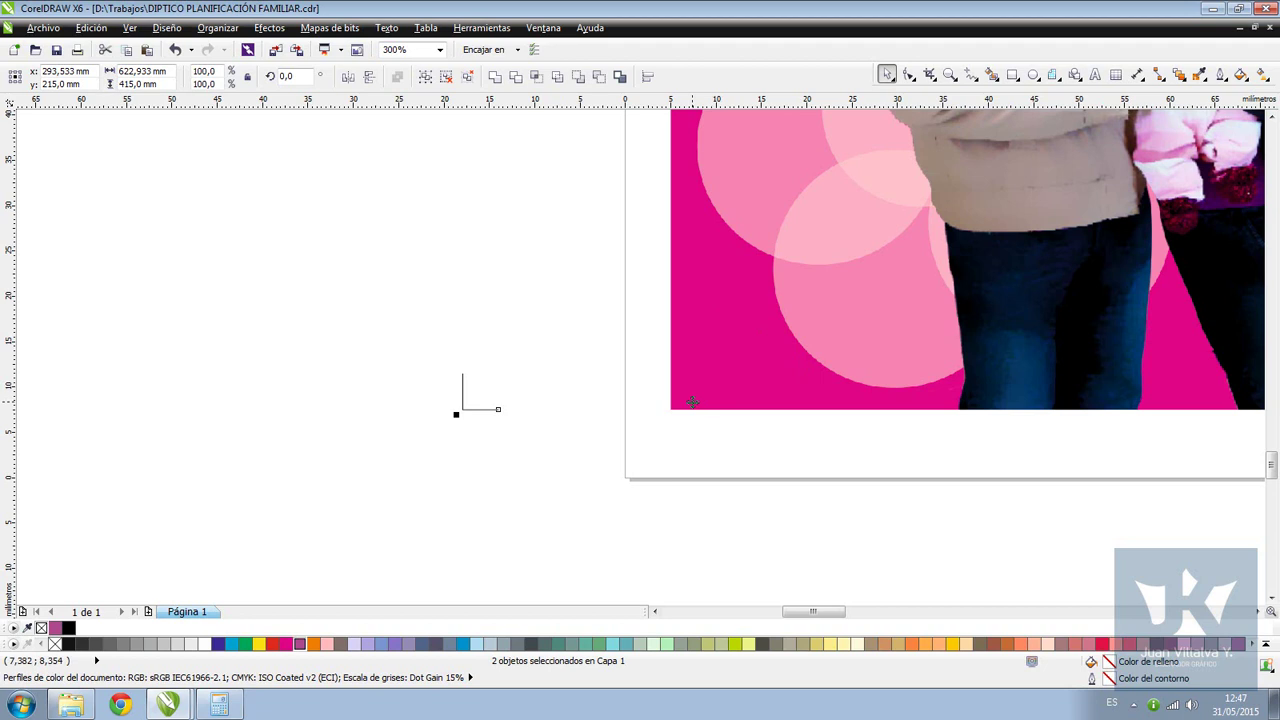
left_click(551, 469)
Offset the lower-left crop mark 1 mm outward, downward and to the left, from the block's corner
scroll(641, 363, "up", 2)
scroll(641, 363, "up", 2)
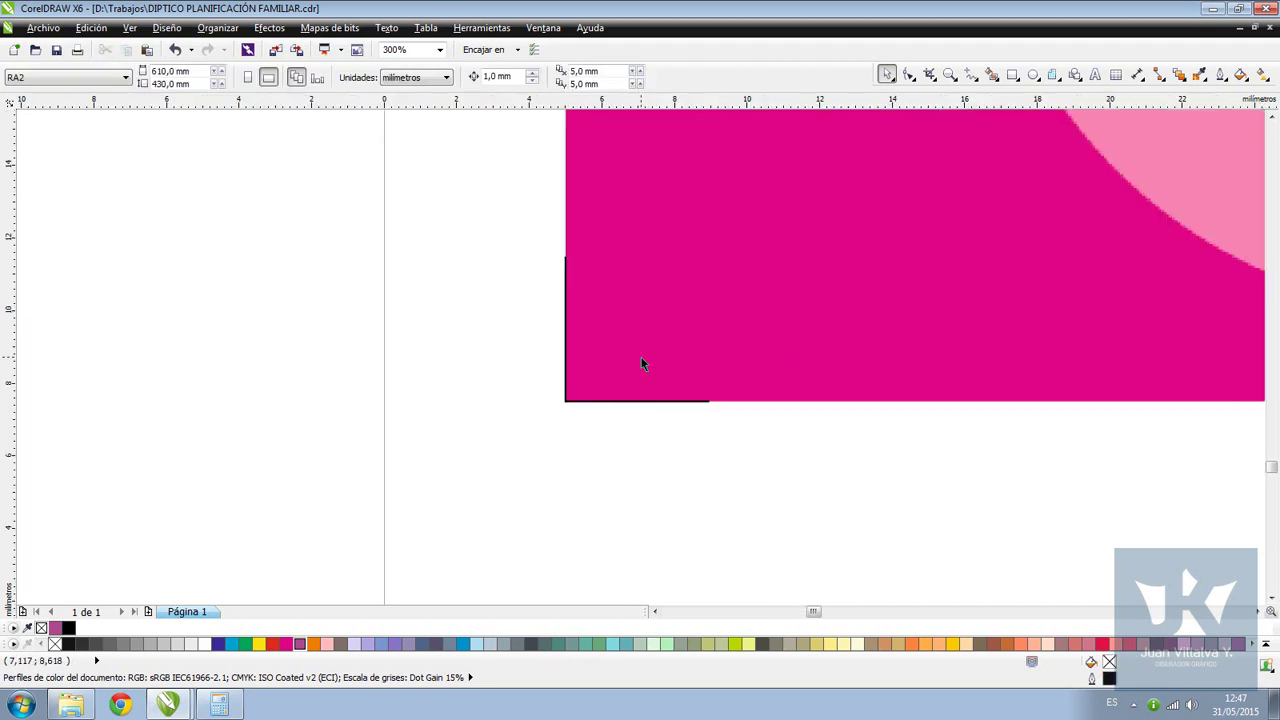
left_click_drag(424, 215, 846, 486)
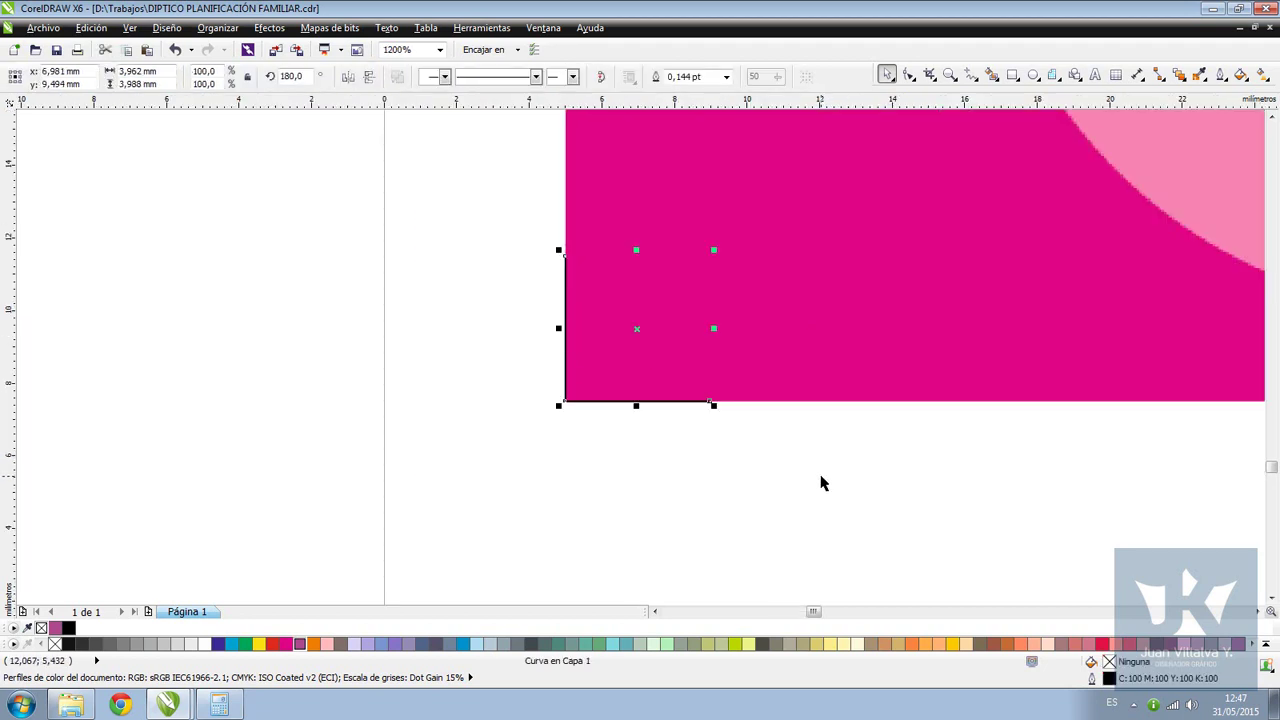
key("Down")
key("Left")
left_click(546, 418)
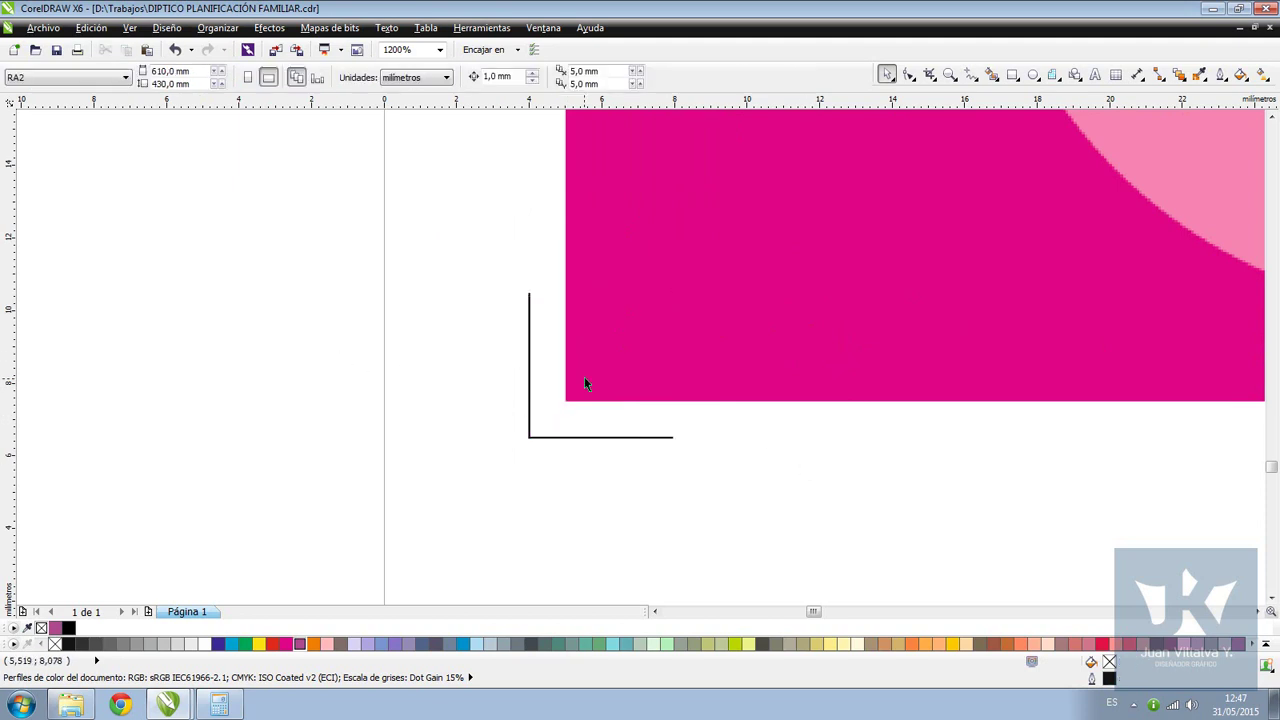
scroll(570, 387, "down", 2)
left_click_drag(503, 267, 710, 460)
key("F4")
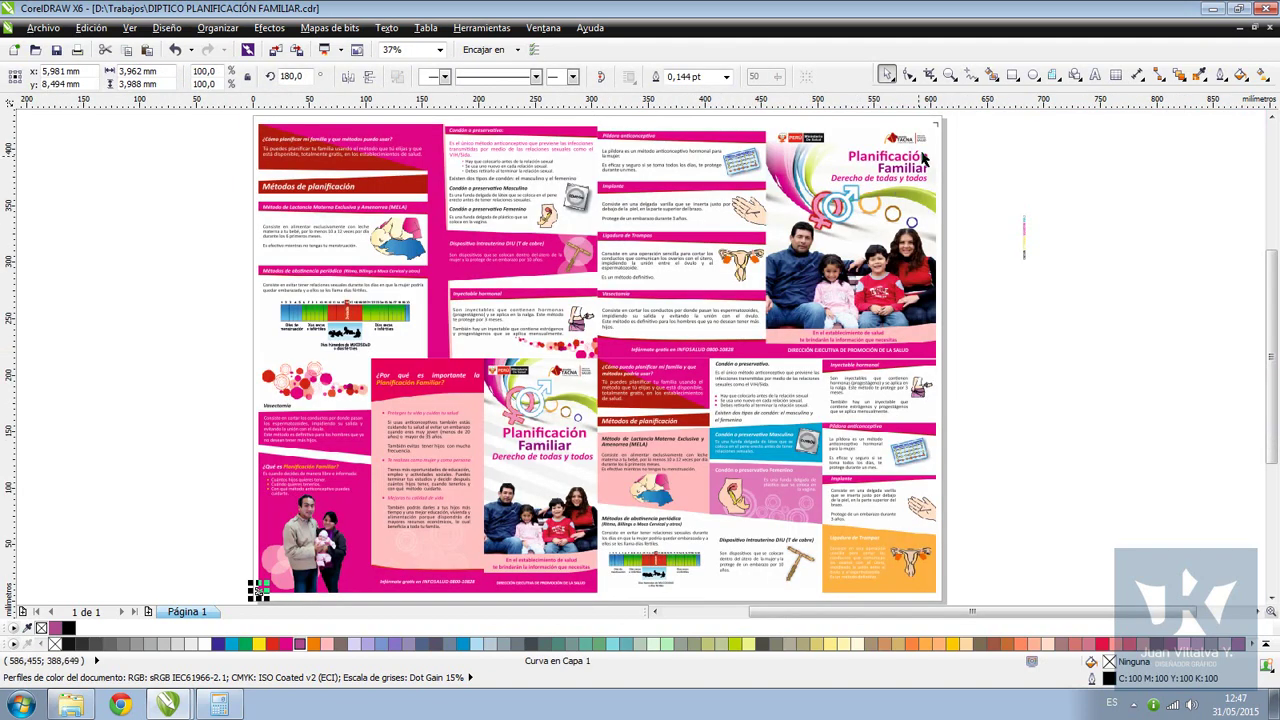
scroll(935, 124, "up", 5)
left_click_drag(536, 248, 694, 451)
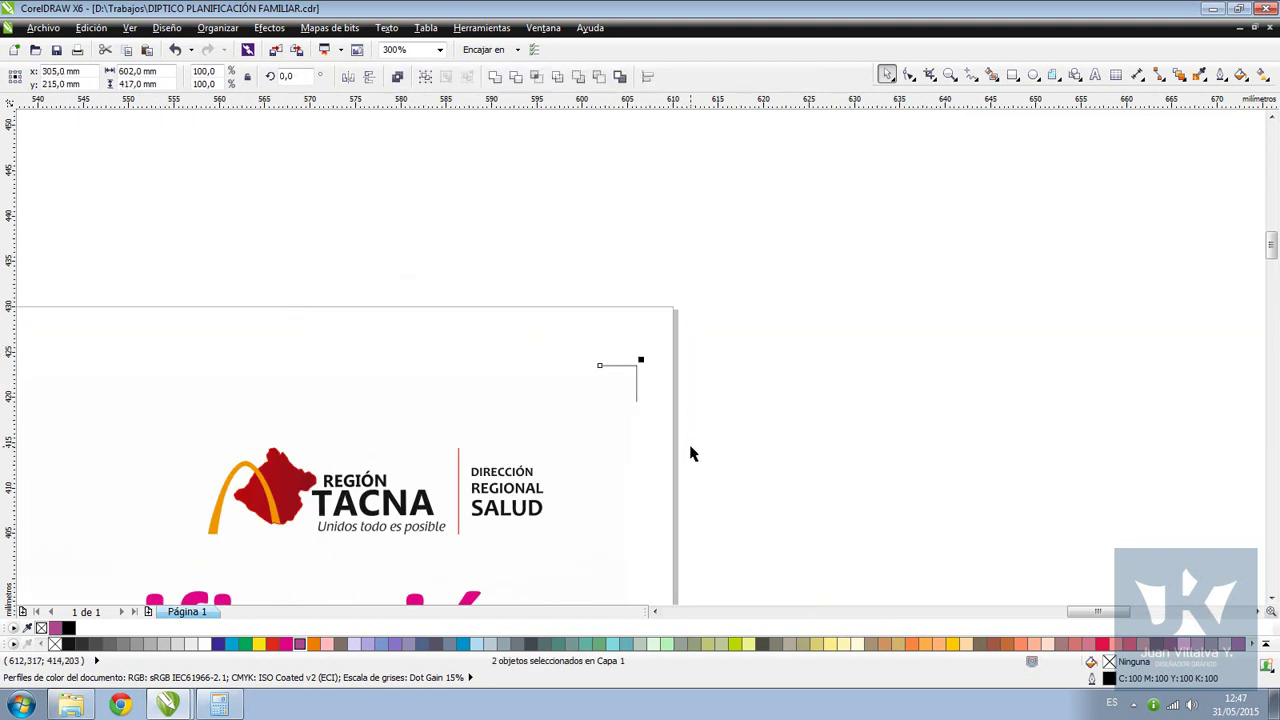
scroll(694, 451, "down", 5)
left_click(203, 533)
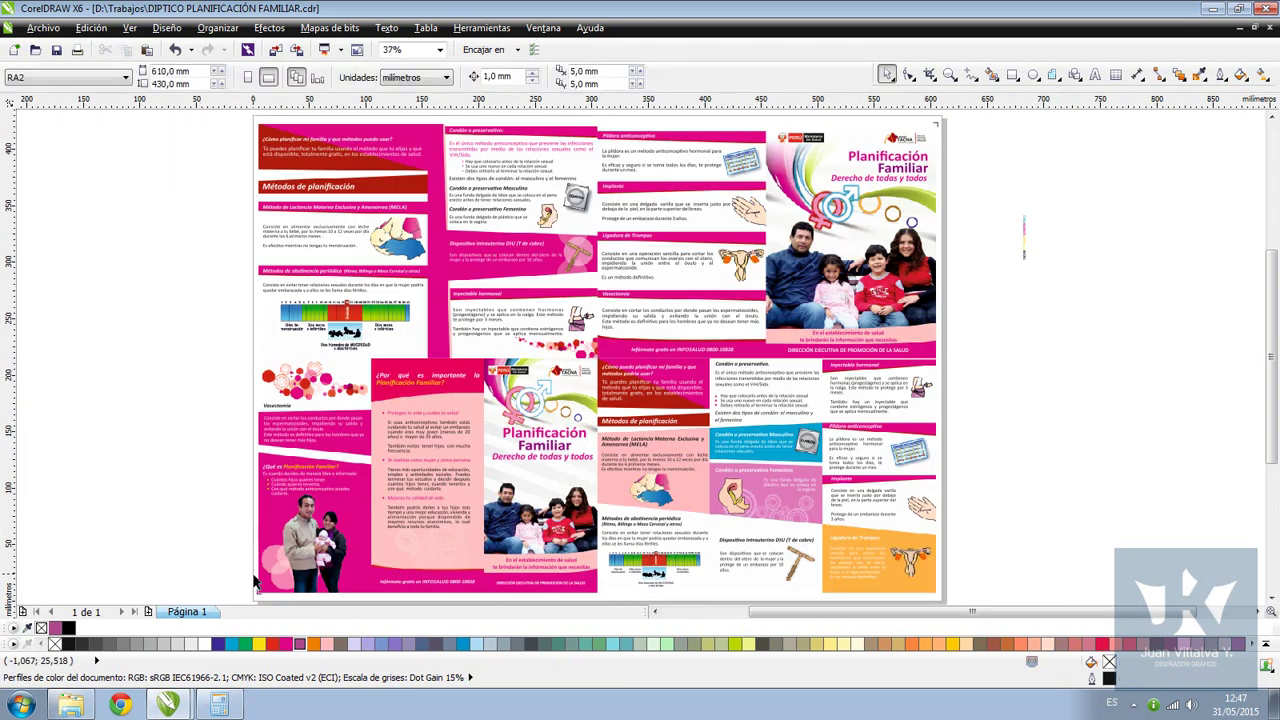
Select the lower-left and upper-right crop marks together and group them
scroll(253, 577, "up", 2)
left_click_drag(563, 370, 693, 467)
scroll(695, 473, "down", 4)
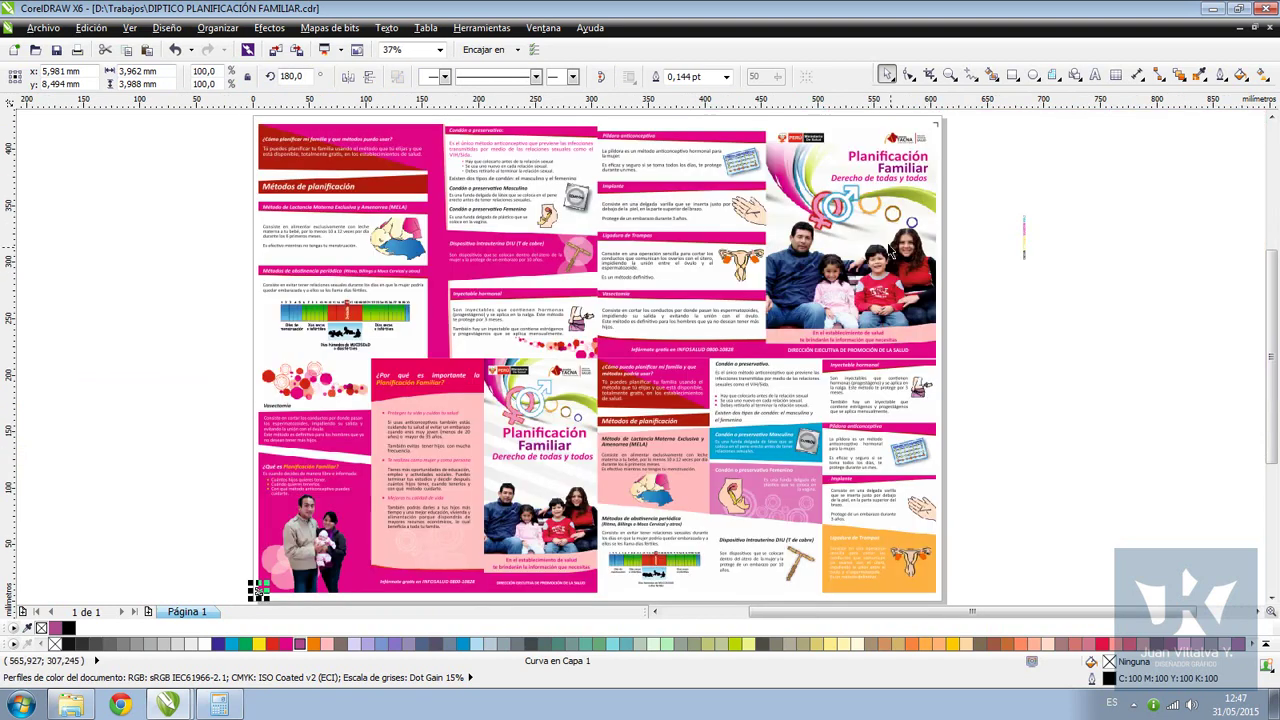
scroll(940, 133, "up", 4)
left_click_drag(751, 243, 590, 374)
scroll(686, 357, "down", 4)
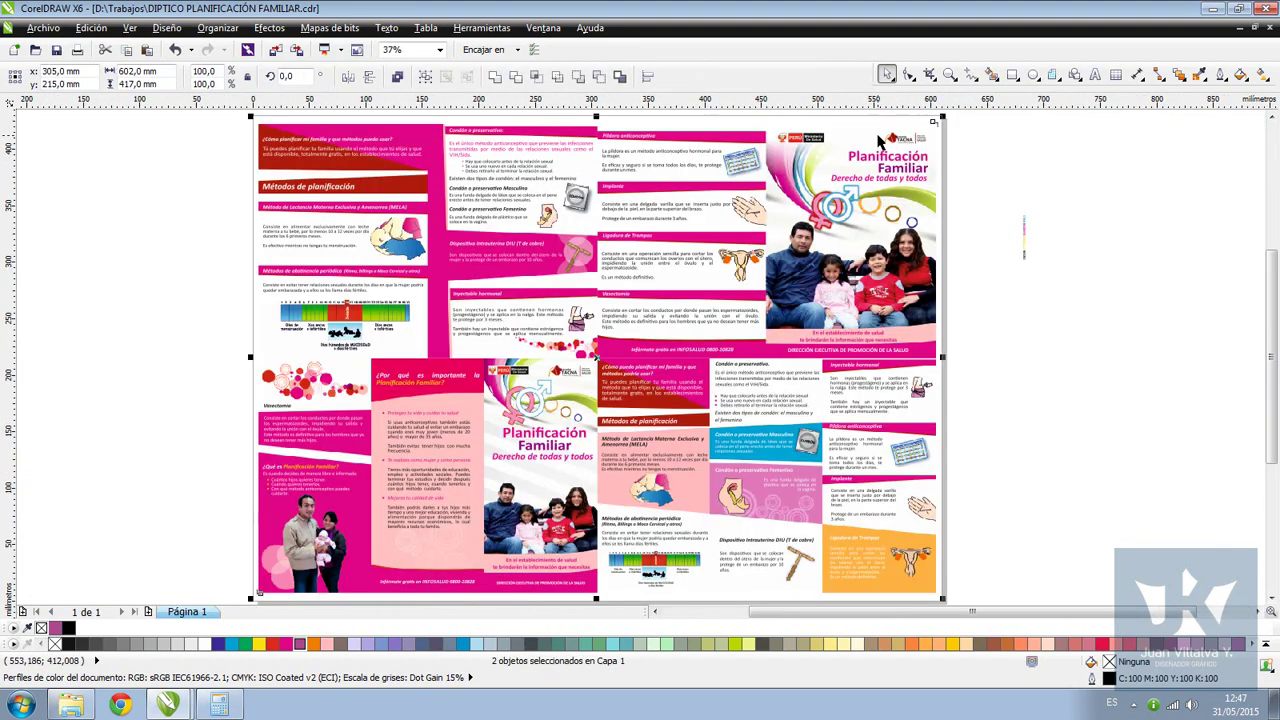
scroll(634, 360, "down", 2)
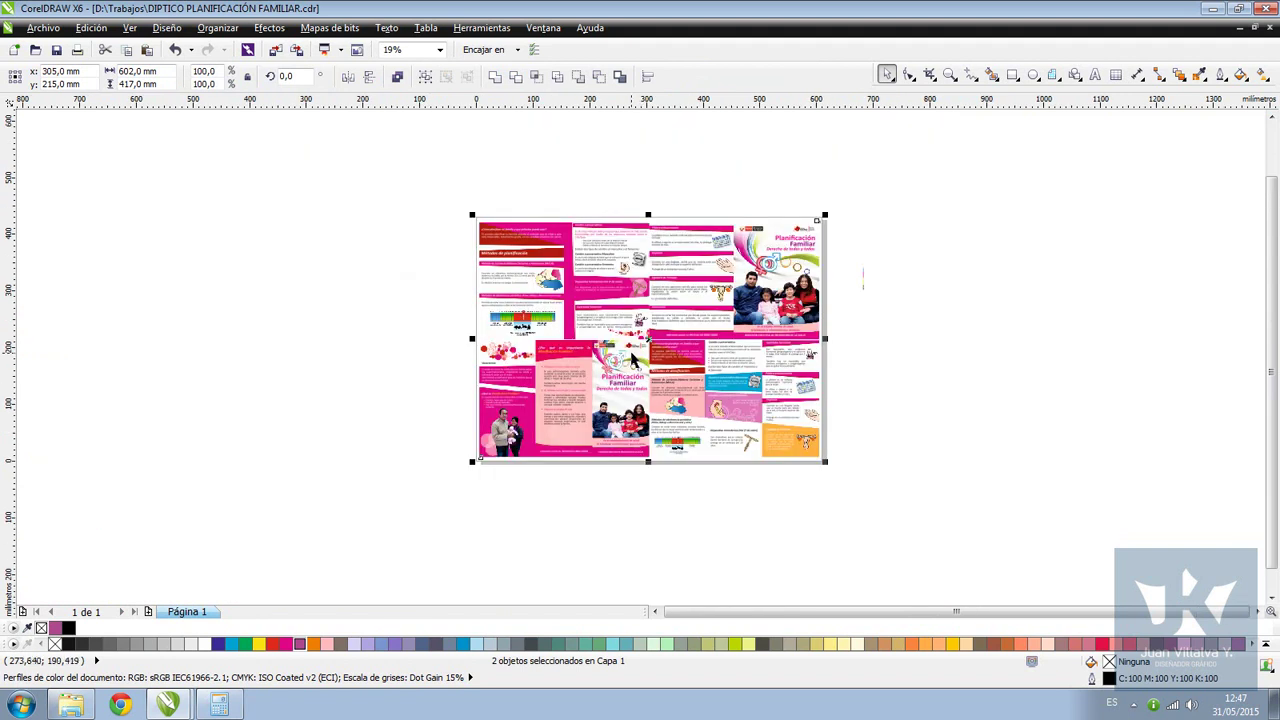
key("ctrl+g")
left_click_drag(648, 340, 1069, 309)
scroll(1110, 286, "down", 1)
scroll(634, 347, "up", 1)
left_click(738, 303)
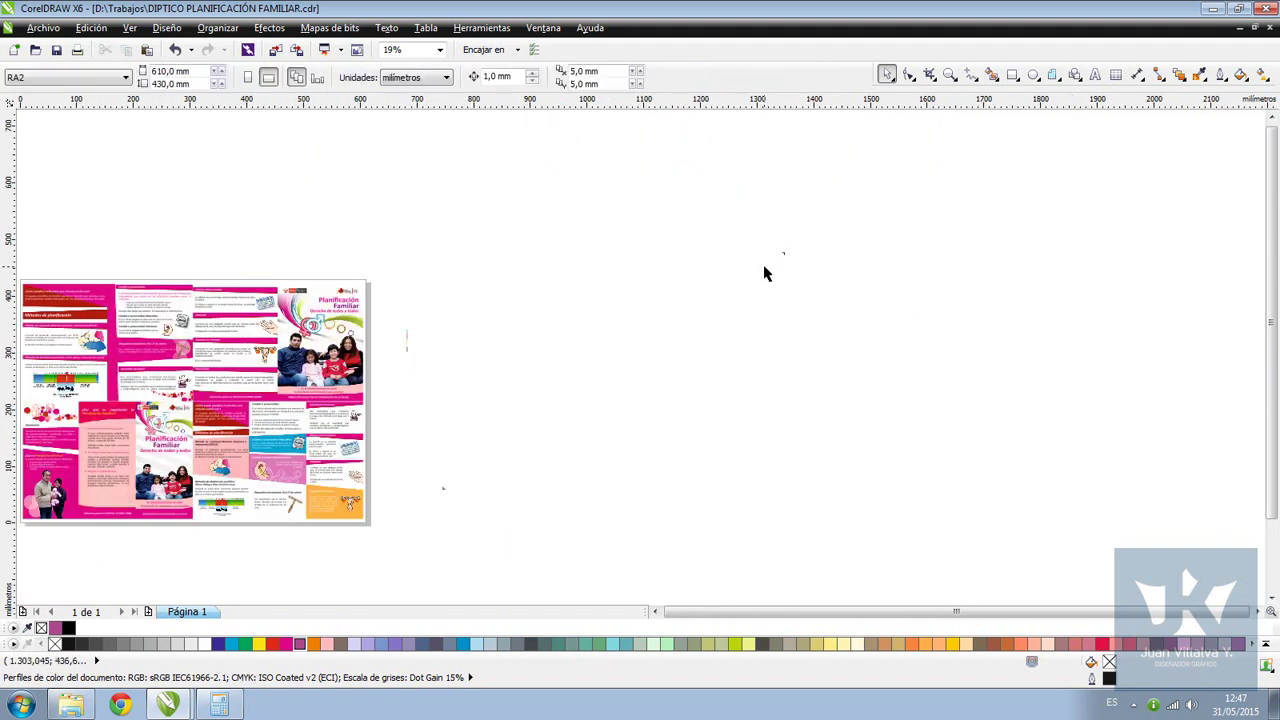
Return the crop-mark group to the block and add a horizontally mirrored duplicate for the other two corners
scroll(352, 466, "down", 1)
scroll(612, 354, "up", 1)
key("ctrl+z")
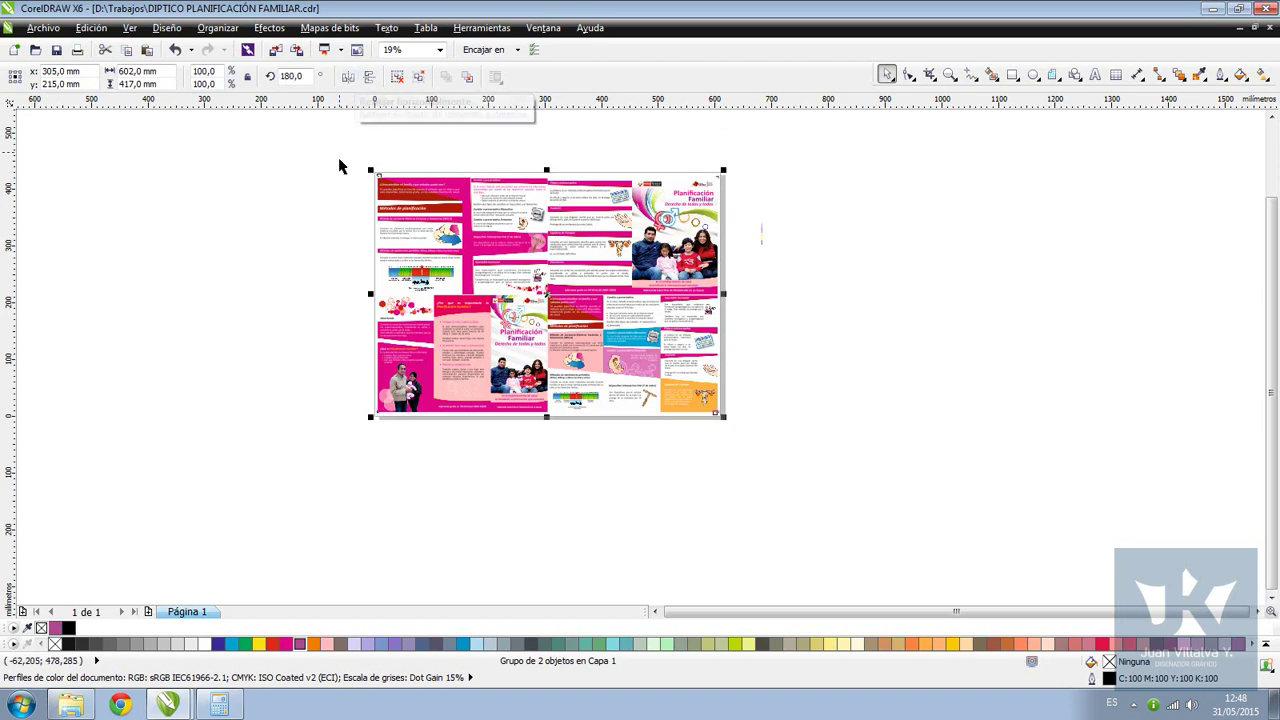
Inspect the mirrored crop marks at the upper-left and lower-right corners of the block
key("Escape")
key("F2")
left_click_drag(372, 172, 407, 218)
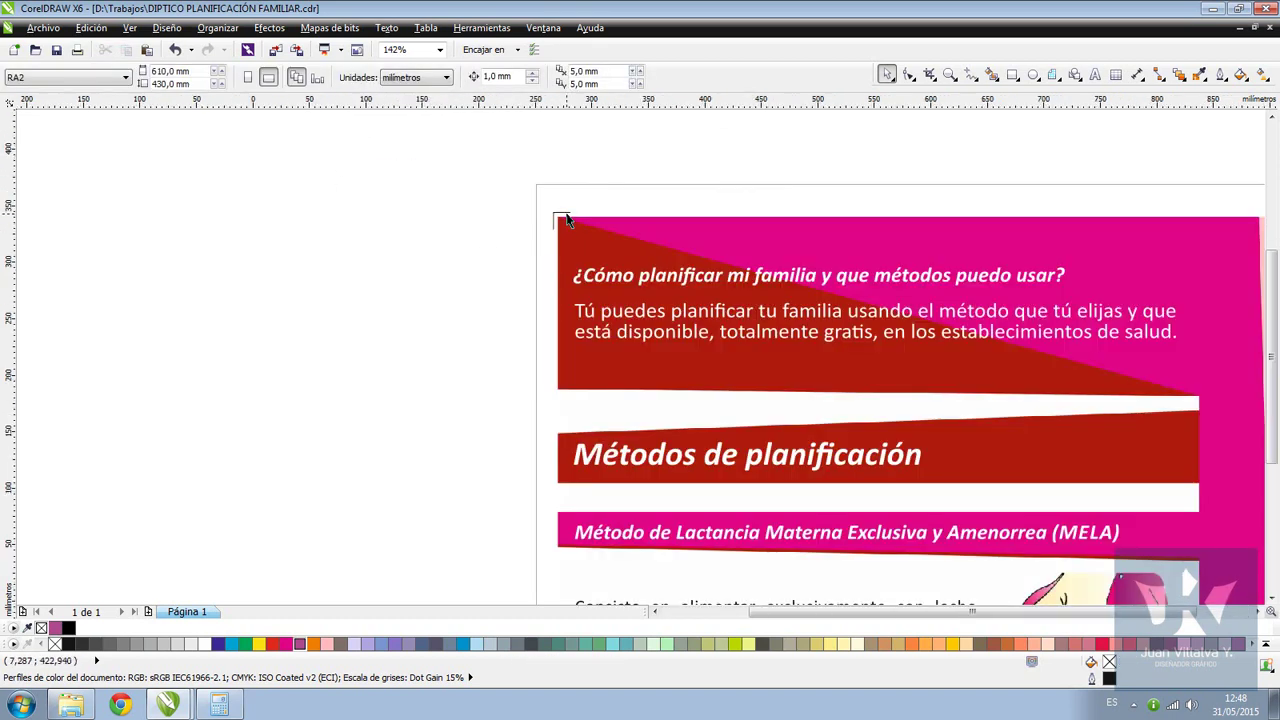
key("F4")
key("F2")
left_click_drag(917, 560, 955, 603)
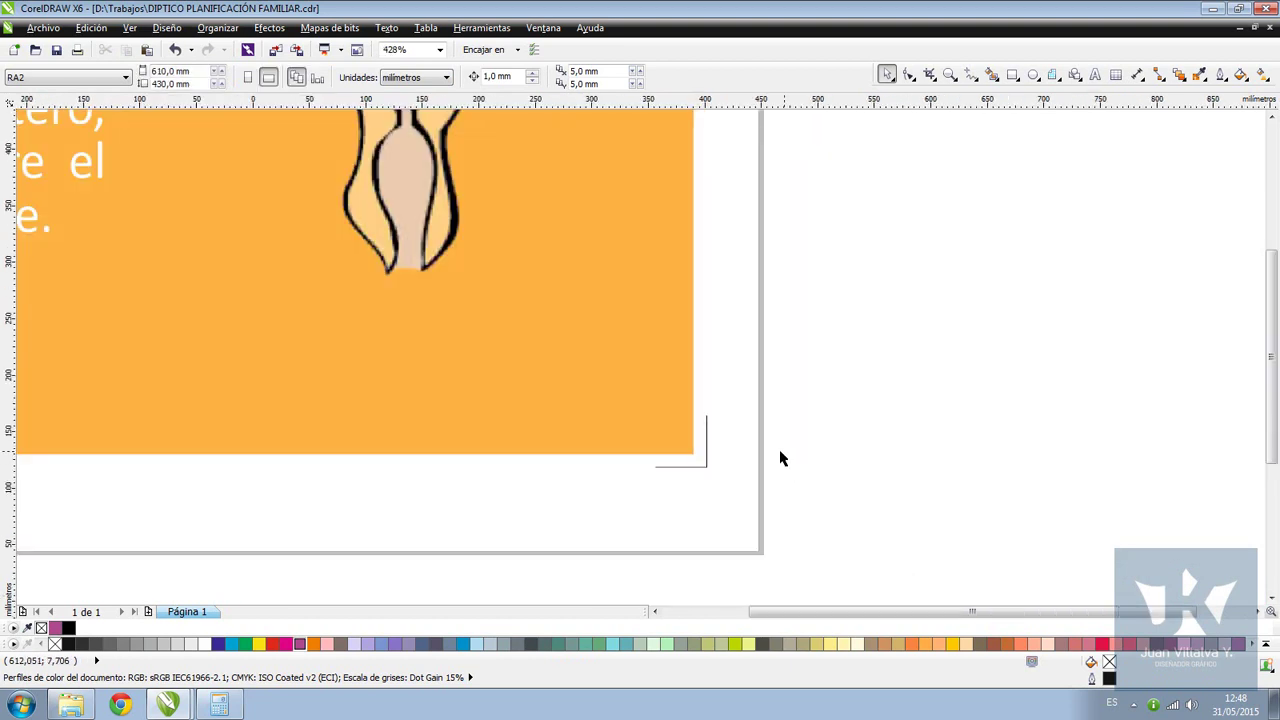
key("F4")
Place a practice copy of the corner crop mark in the empty area beside the sheet
scroll(1108, 265, "up", 3)
key("ctrl+a")
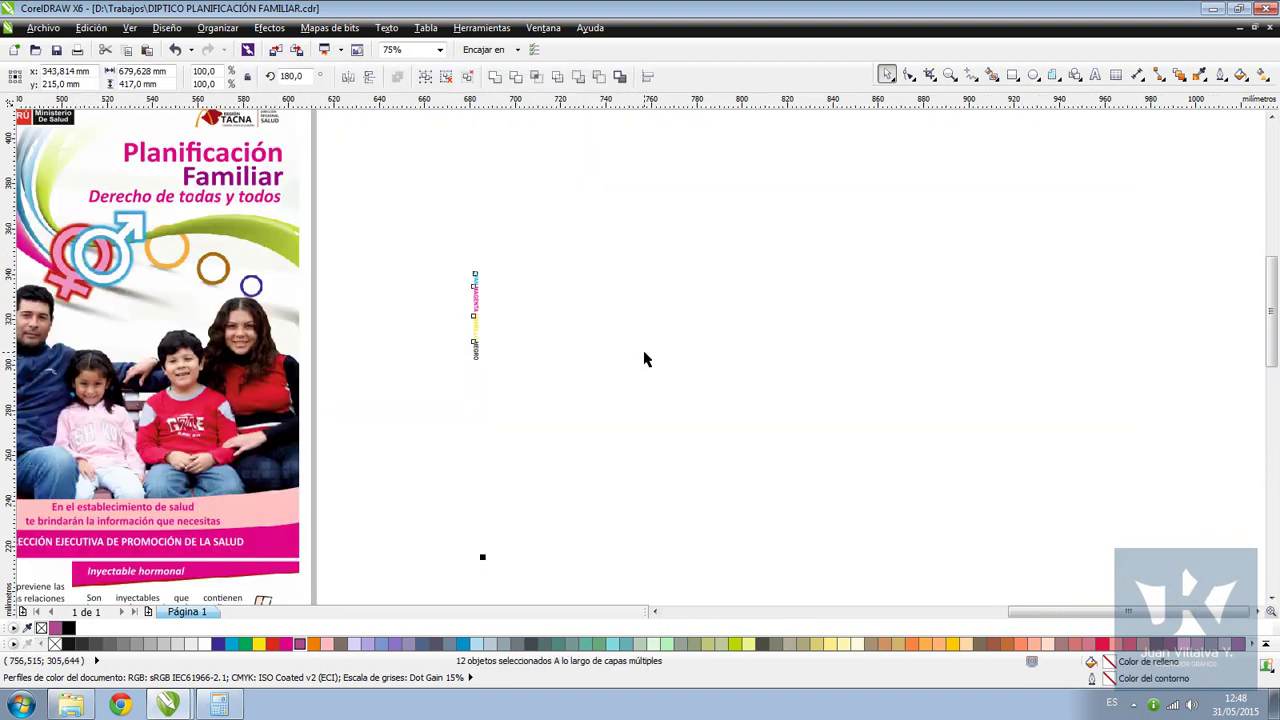
key("Escape")
left_click_drag(330, 207, 983, 332)
scroll(983, 332, "up", 1)
left_click(581, 284)
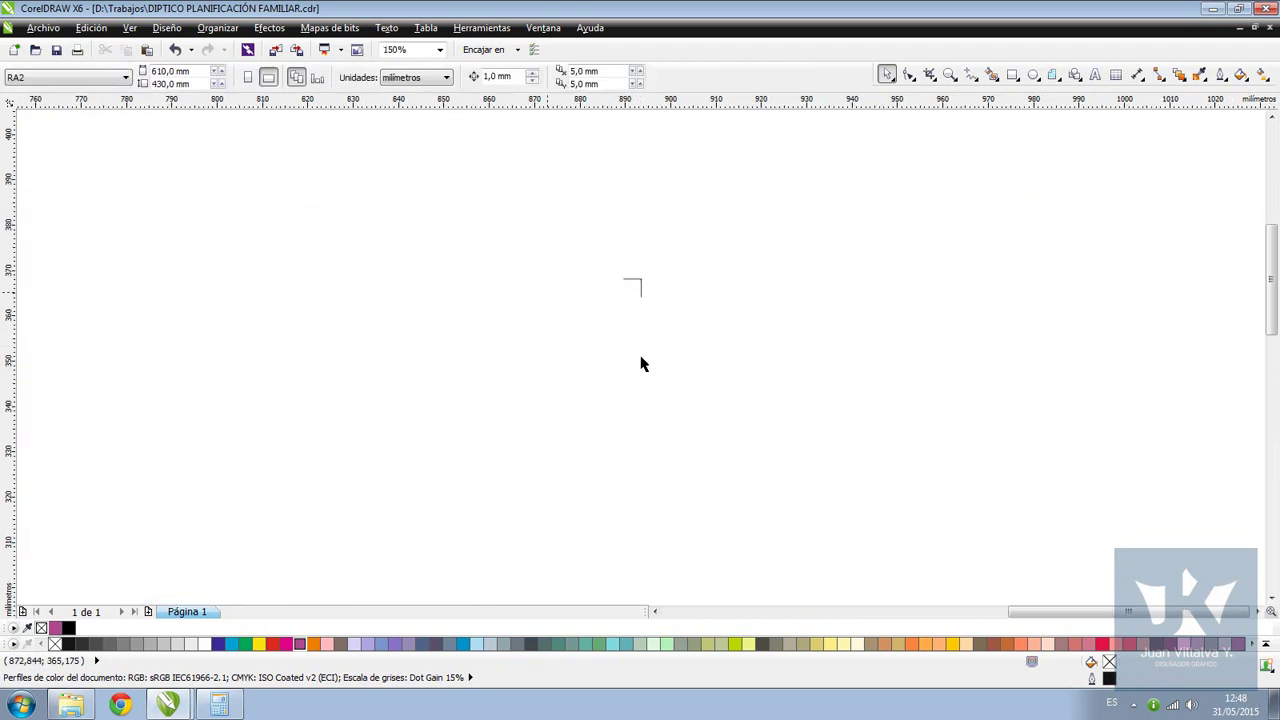
Copy the practice crop mark diagonally down to the left and mirror it in both directions
scroll(403, 277, "down", 2)
scroll(610, 500, "up", 2)
left_click_drag(744, 230, 430, 460)
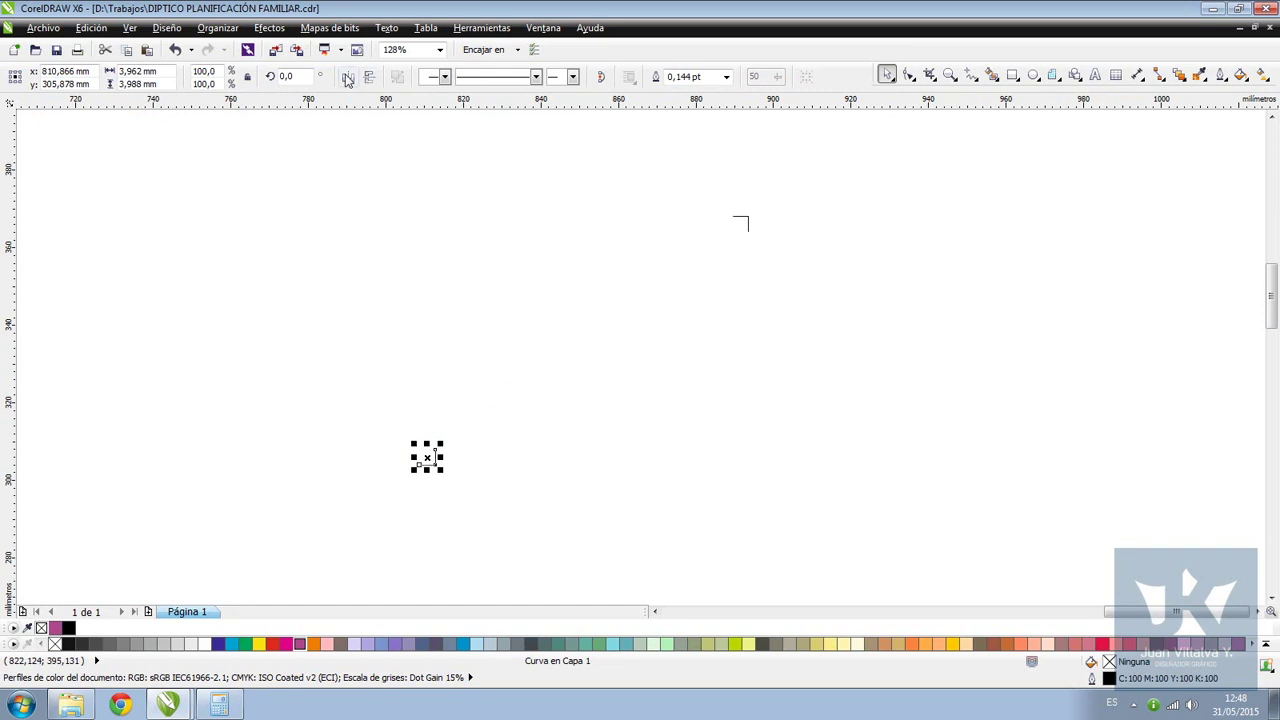
Select the two practice crop marks and group them
left_click_drag(317, 343, 480, 517)
left_click_drag(686, 200, 797, 300)
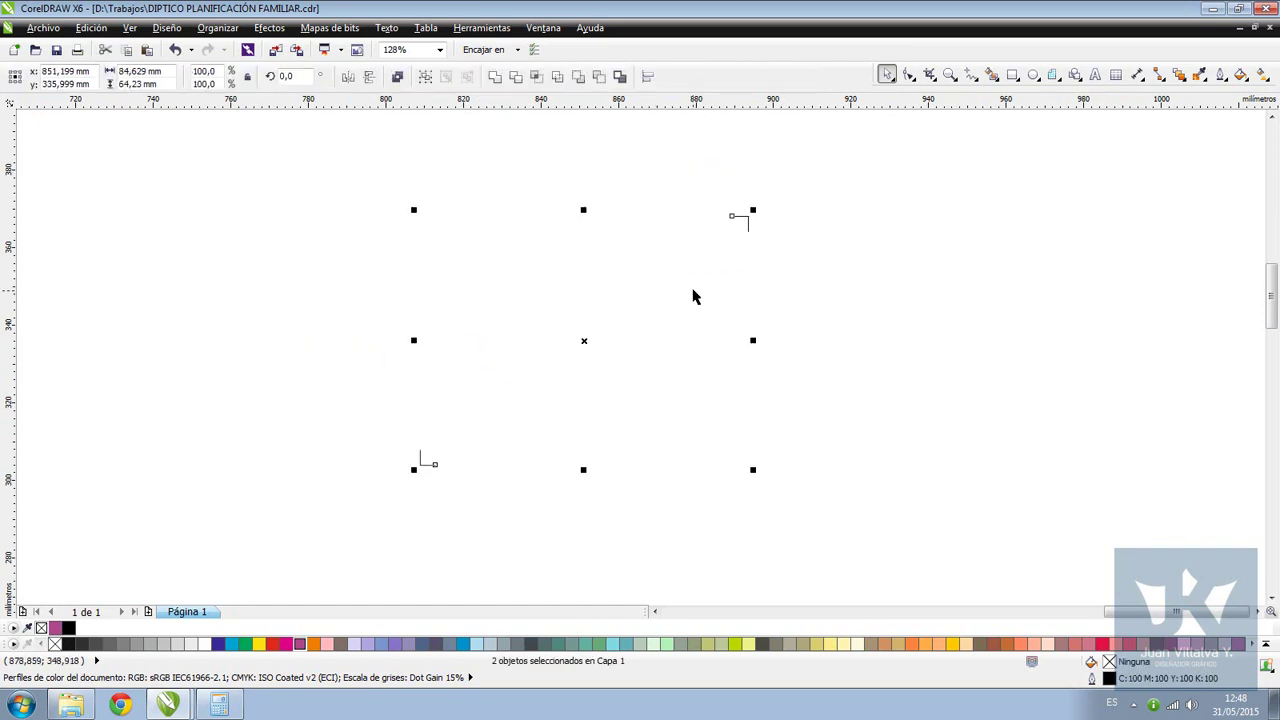
key("ctrl+g")
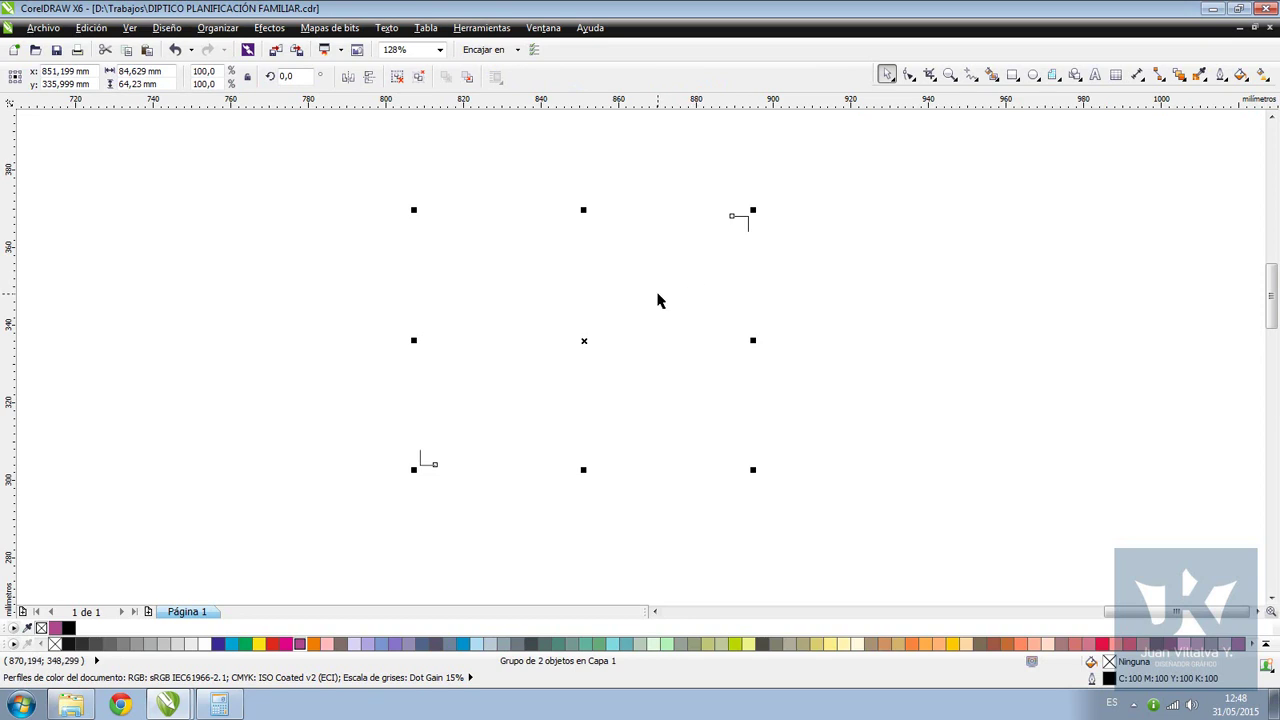
key("ctrl+z")
key("ctrl+g")
Duplicate the practice crop-mark group in place and mirror it horizontally to form all four corners
left_click(347, 78)
left_click(446, 214)
left_click_drag(337, 160, 846, 534)
left_click(347, 78)
left_click(348, 78)
left_click(348, 78)
key("KP_Add")
left_click(350, 77)
left_click(248, 235)
left_click_drag(330, 164, 882, 540)
left_click(478, 252)
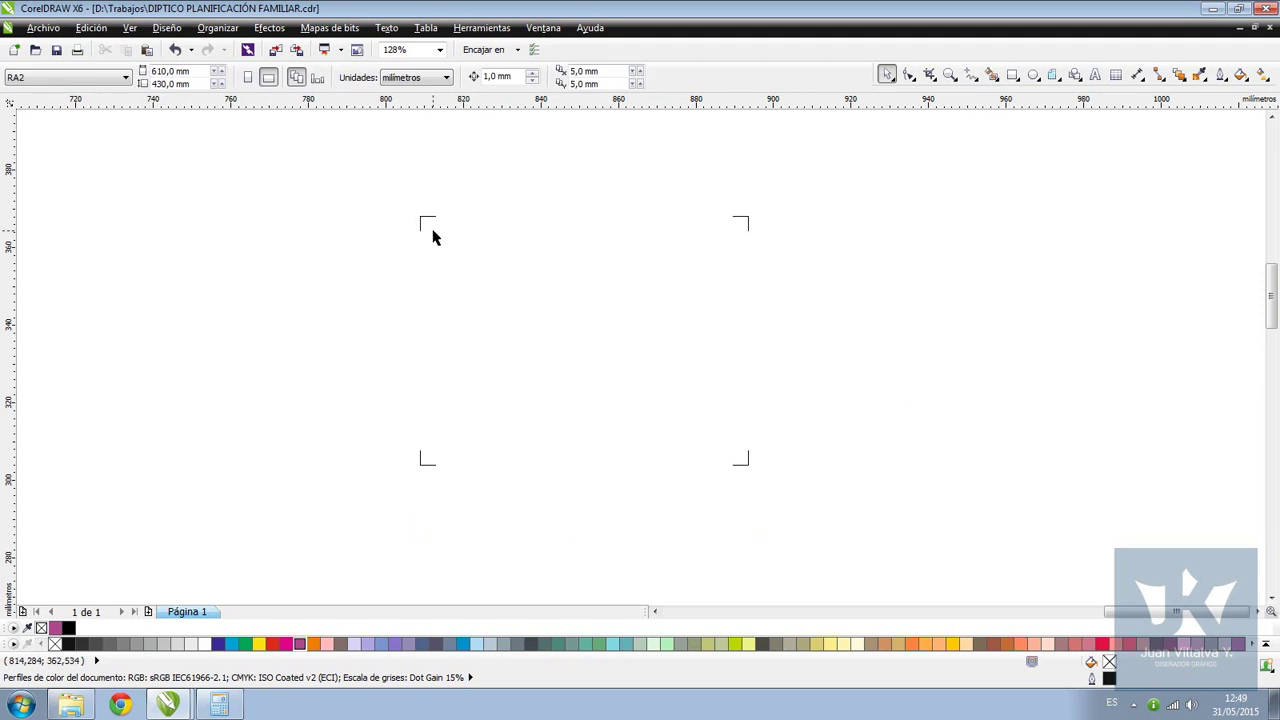
Delete all the practice crop marks beside the sheet
left_click_drag(303, 161, 870, 525)
key("Delete")
key("F4")
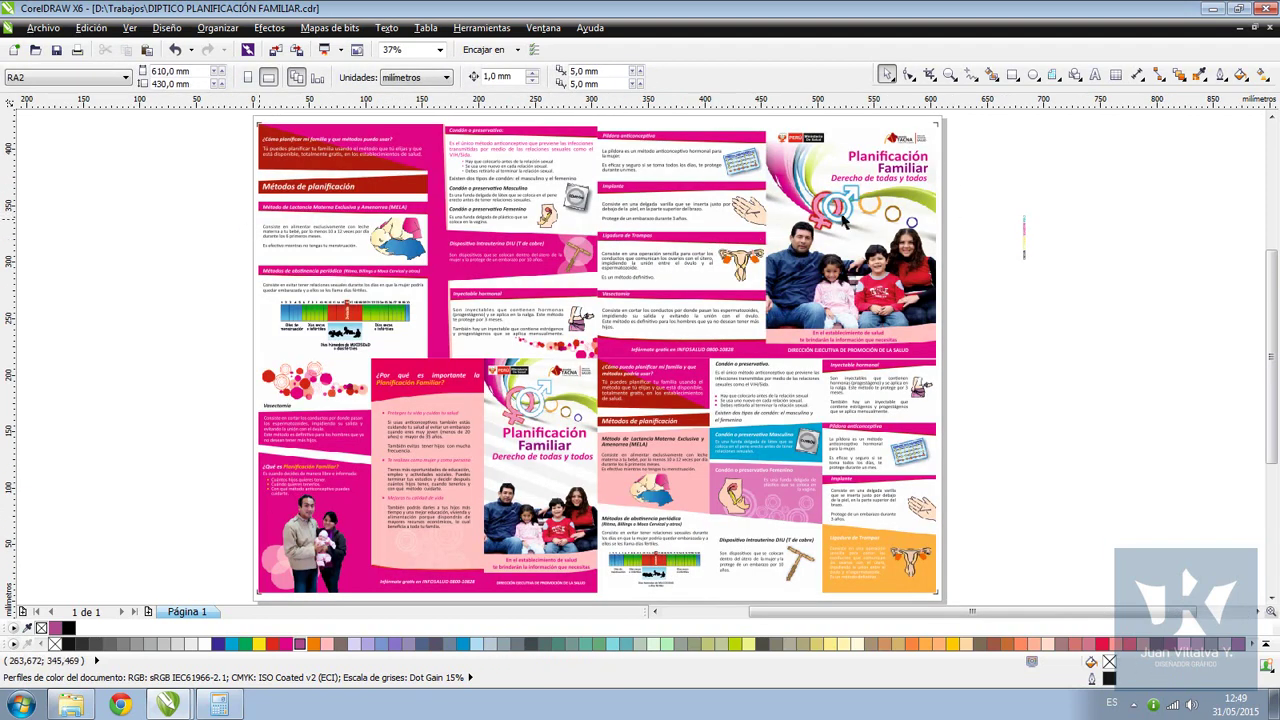
Move the vertical CYAN, MAGENTA, AMARILLO and NEGRO labels together to just outside the sheet's upper-right edge, and clear the selection
left_click_drag(988, 167, 1051, 306)
scroll(1000, 208, "up", 1)
left_click_drag(695, 403, 578, 237)
scroll(578, 237, "up", 4)
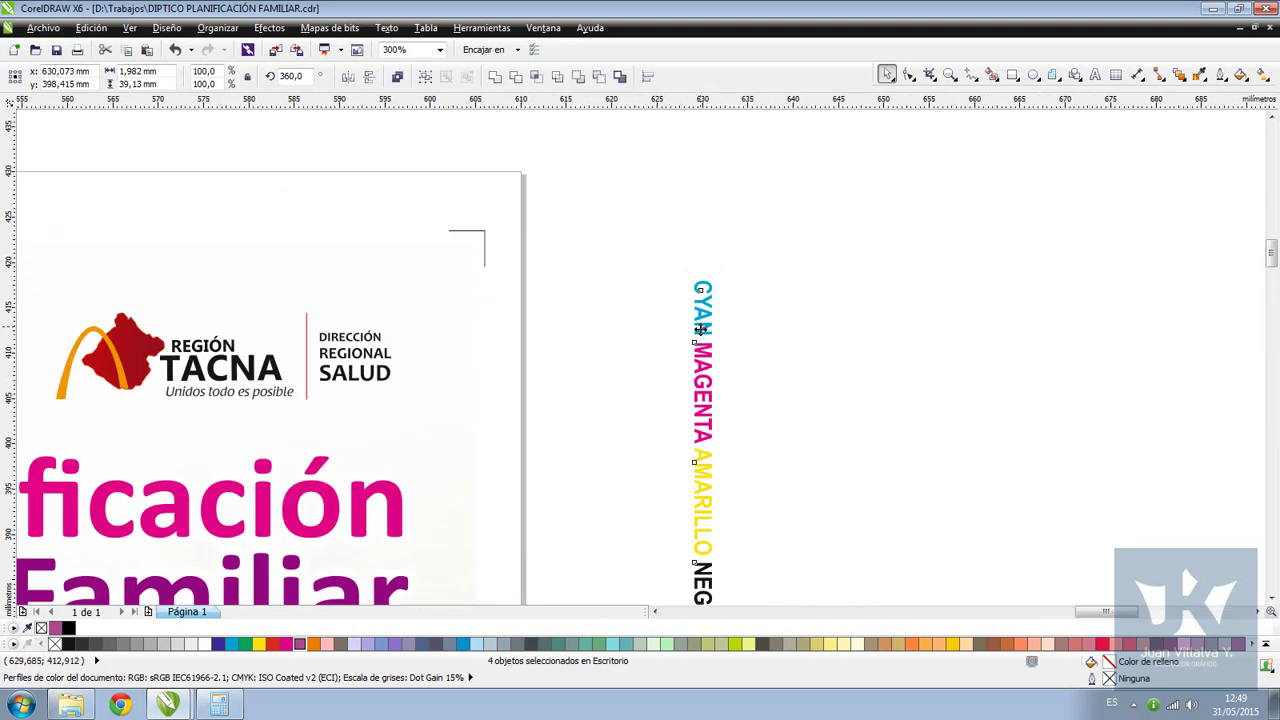
left_click_drag(701, 327, 657, 373)
scroll(582, 360, "down", 1)
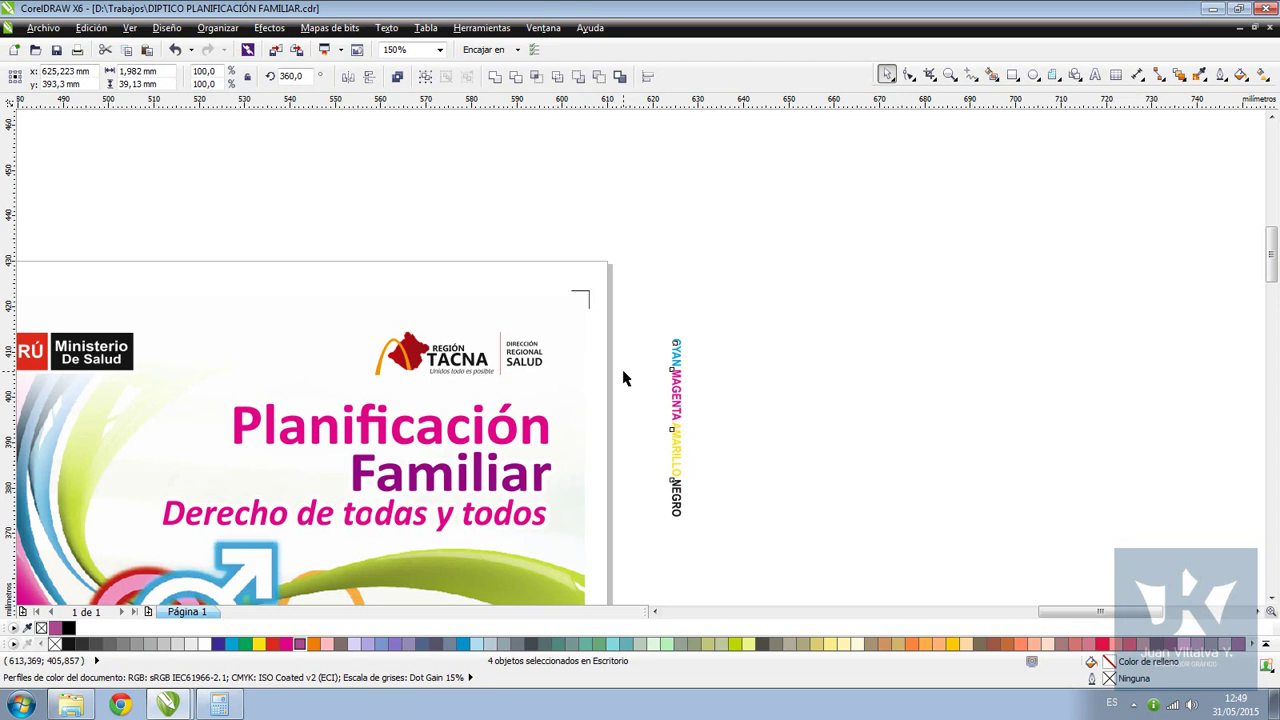
left_click(624, 373)
Limit the print range to the current page, preview the composite output, and return to the print settings
key("F4")
key("ctrl+p")
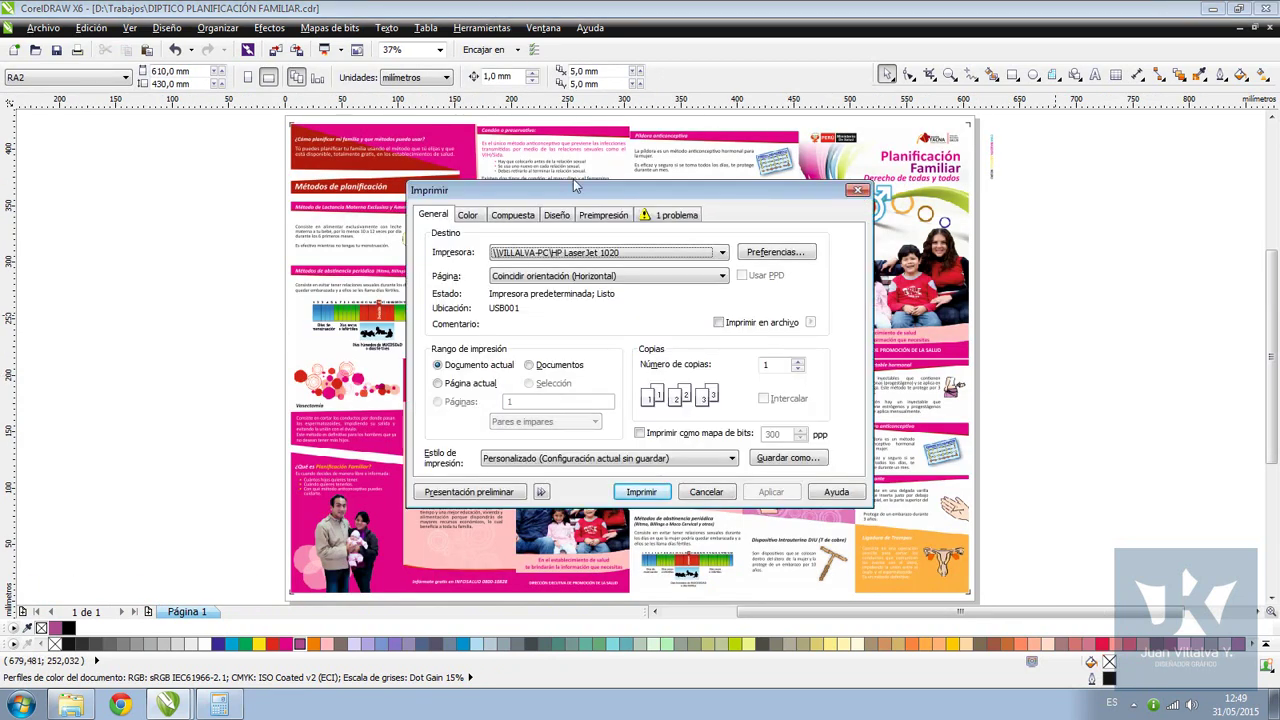
left_click(462, 384)
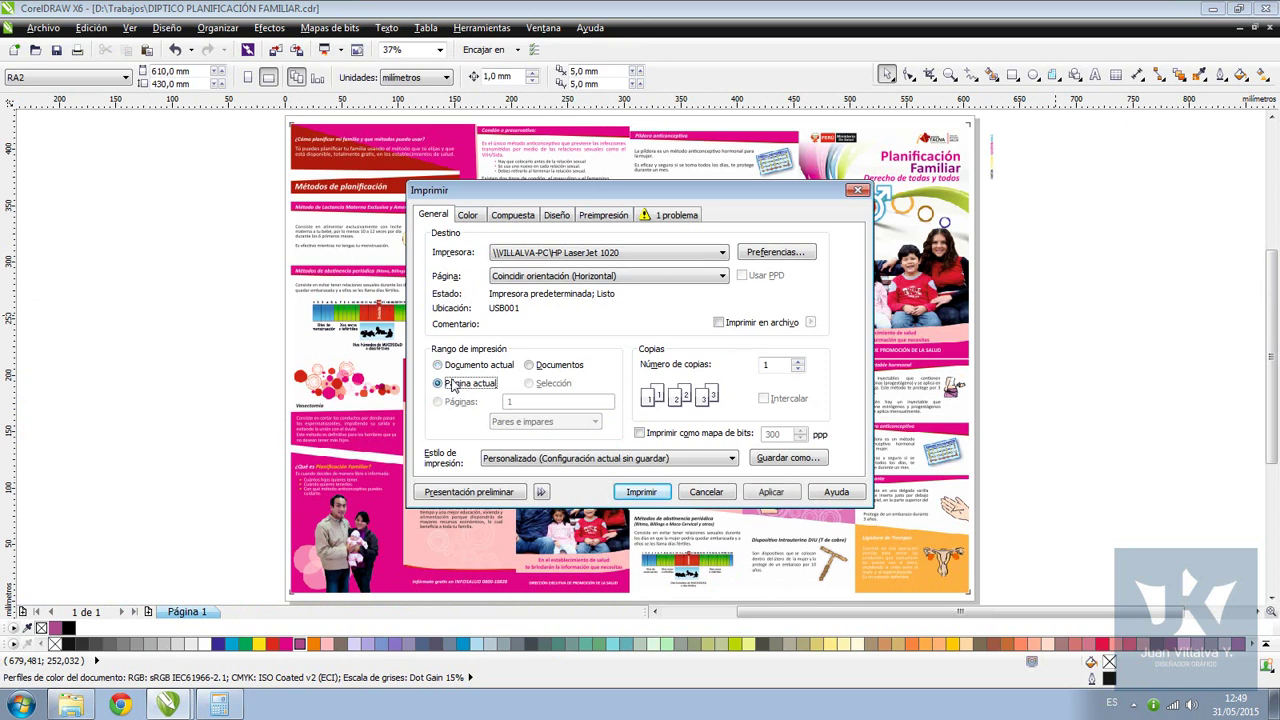
left_click(583, 255)
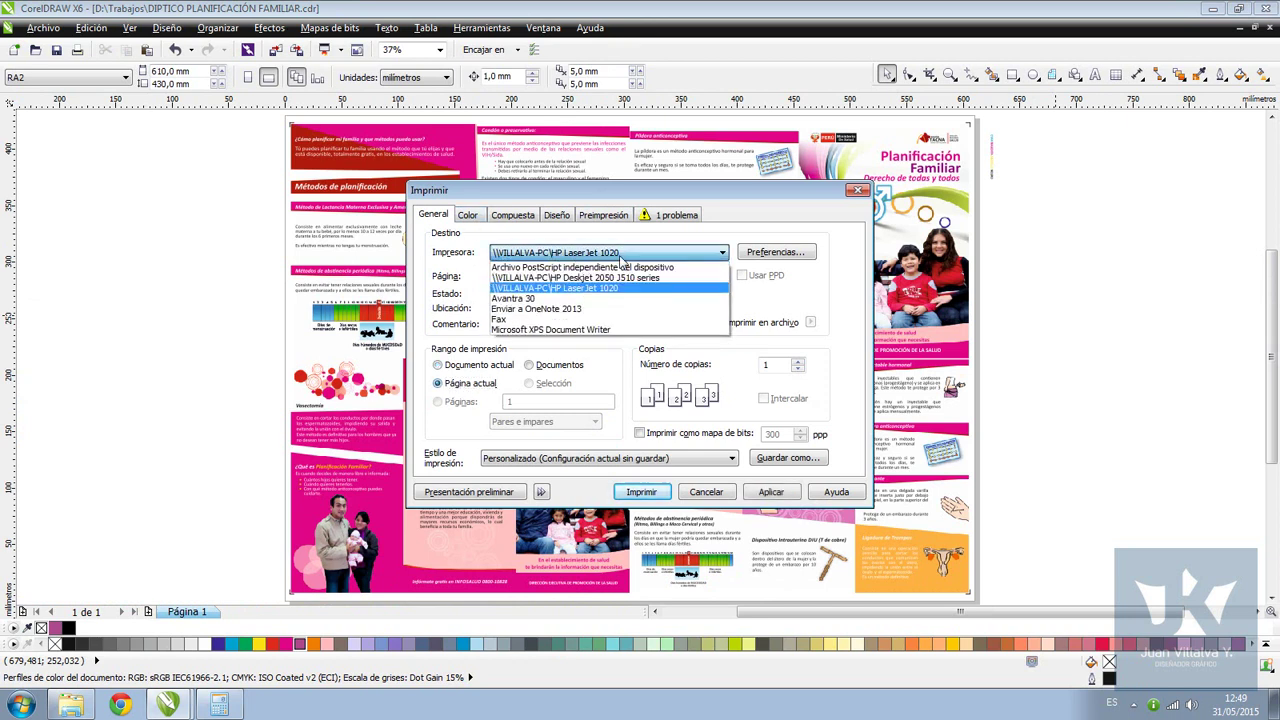
left_click(580, 256)
left_click(469, 216)
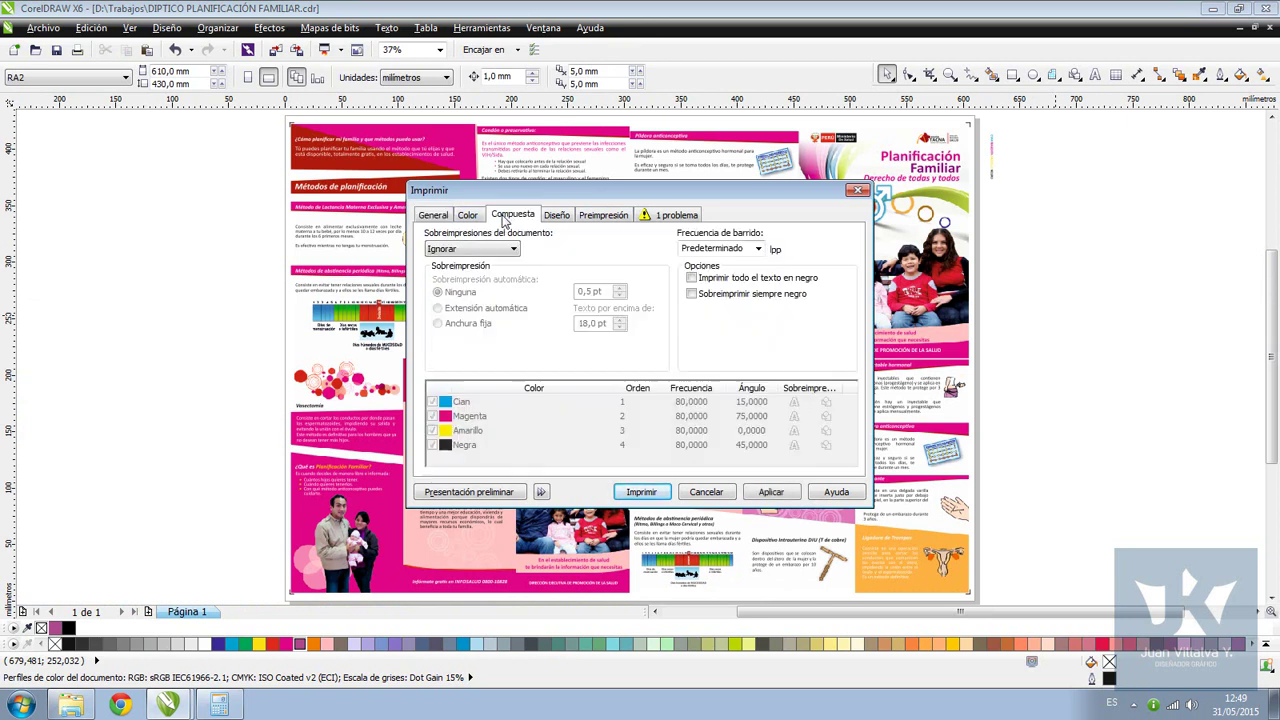
left_click(508, 218)
left_click(472, 215)
left_click(502, 218)
left_click(469, 218)
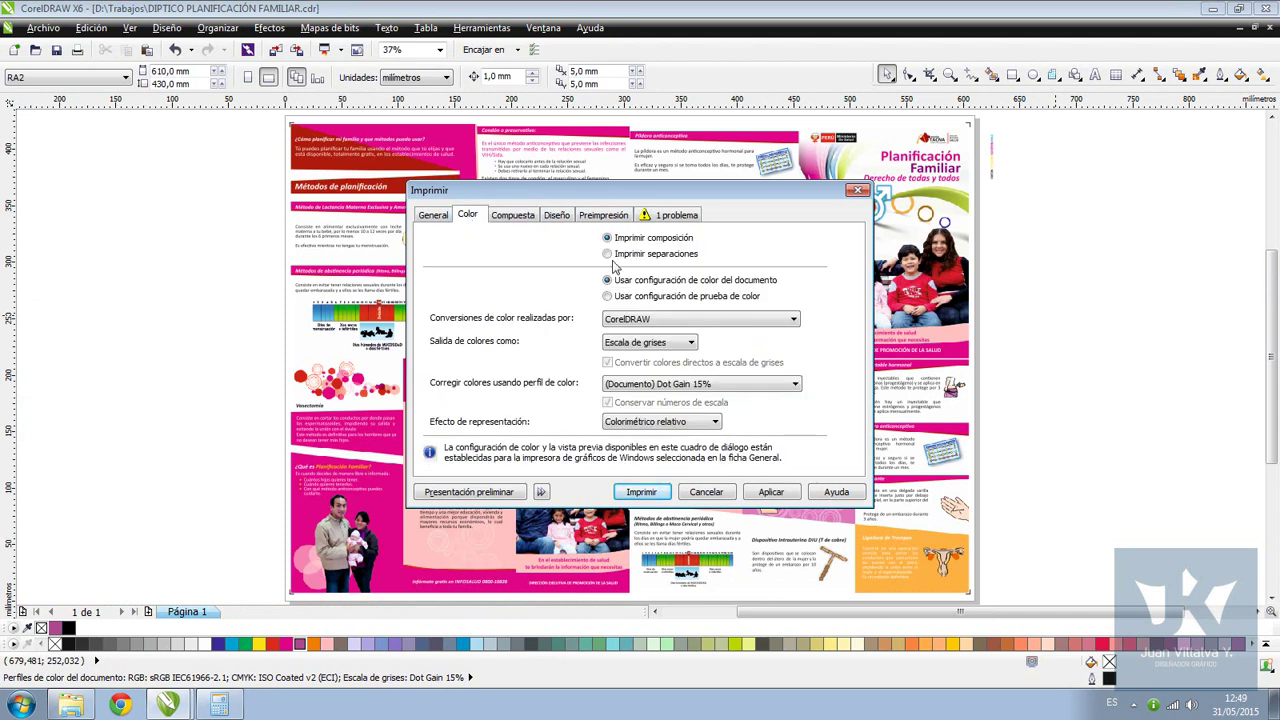
left_click(440, 495)
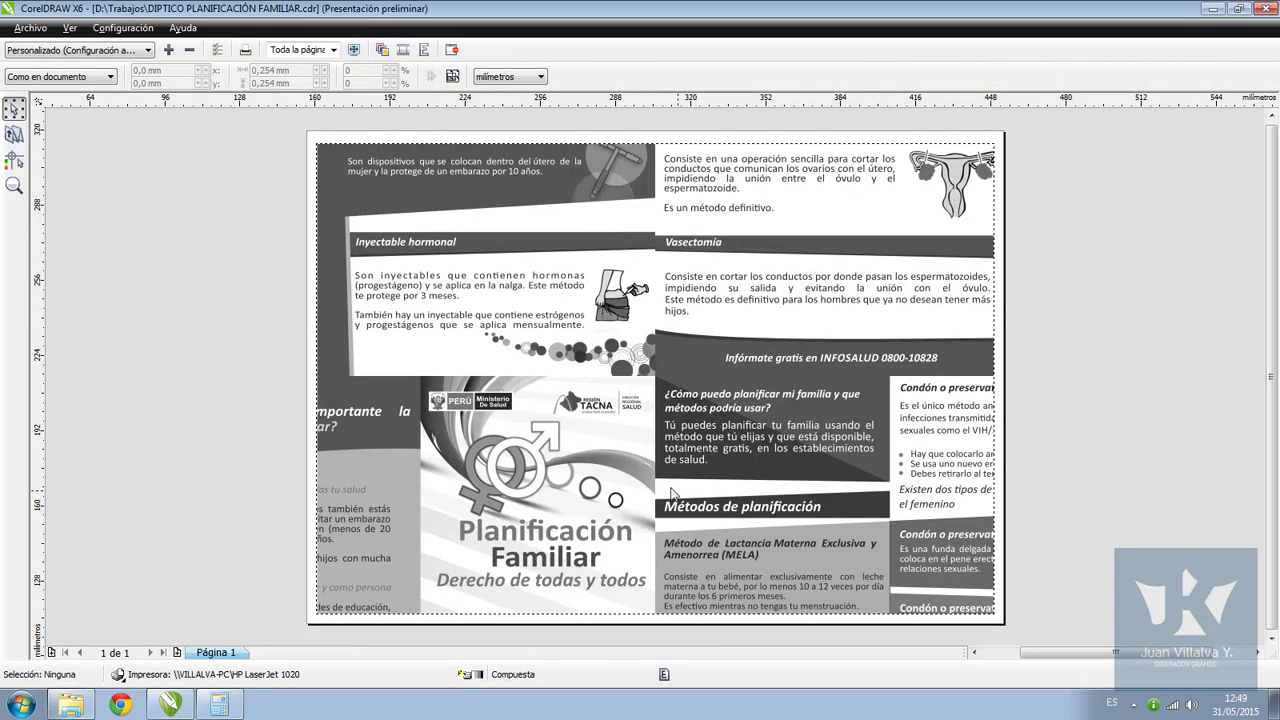
left_click(451, 51)
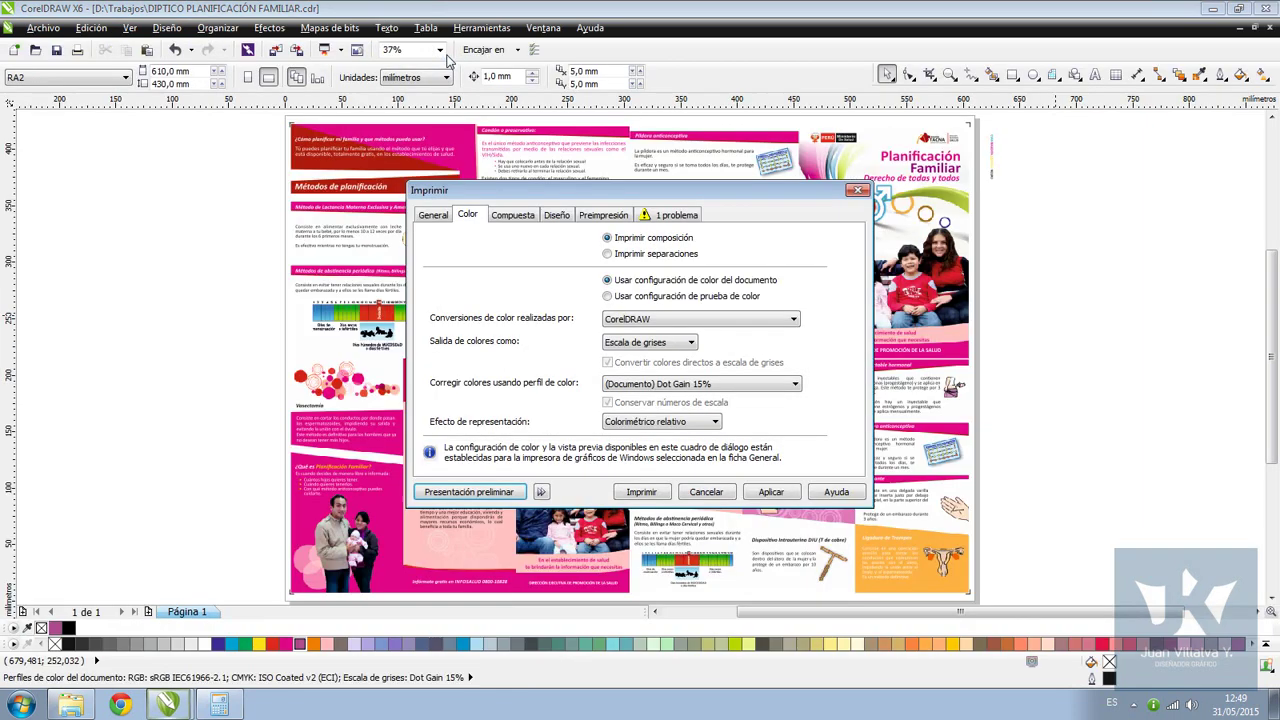
Switch the output to separations for all four CMYK inks and preview the plates fitted to the page (Encajar en página)
left_click(607, 255)
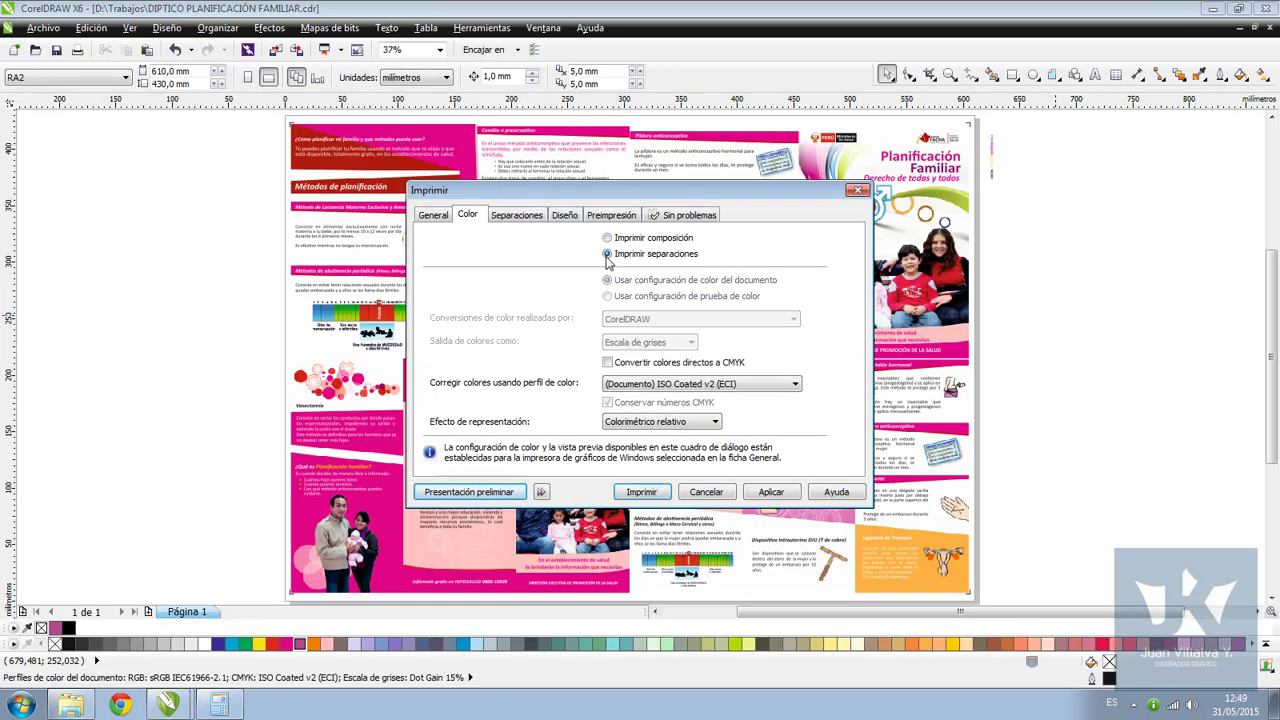
left_click(516, 222)
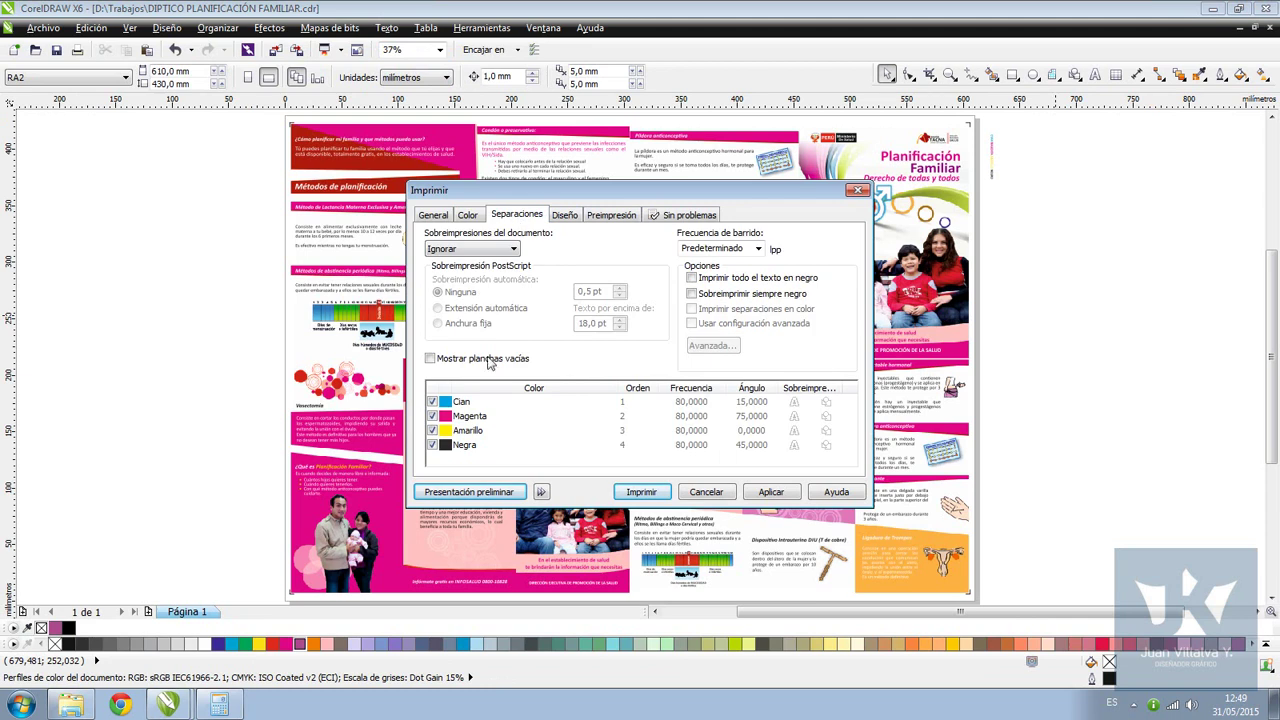
left_click(465, 494)
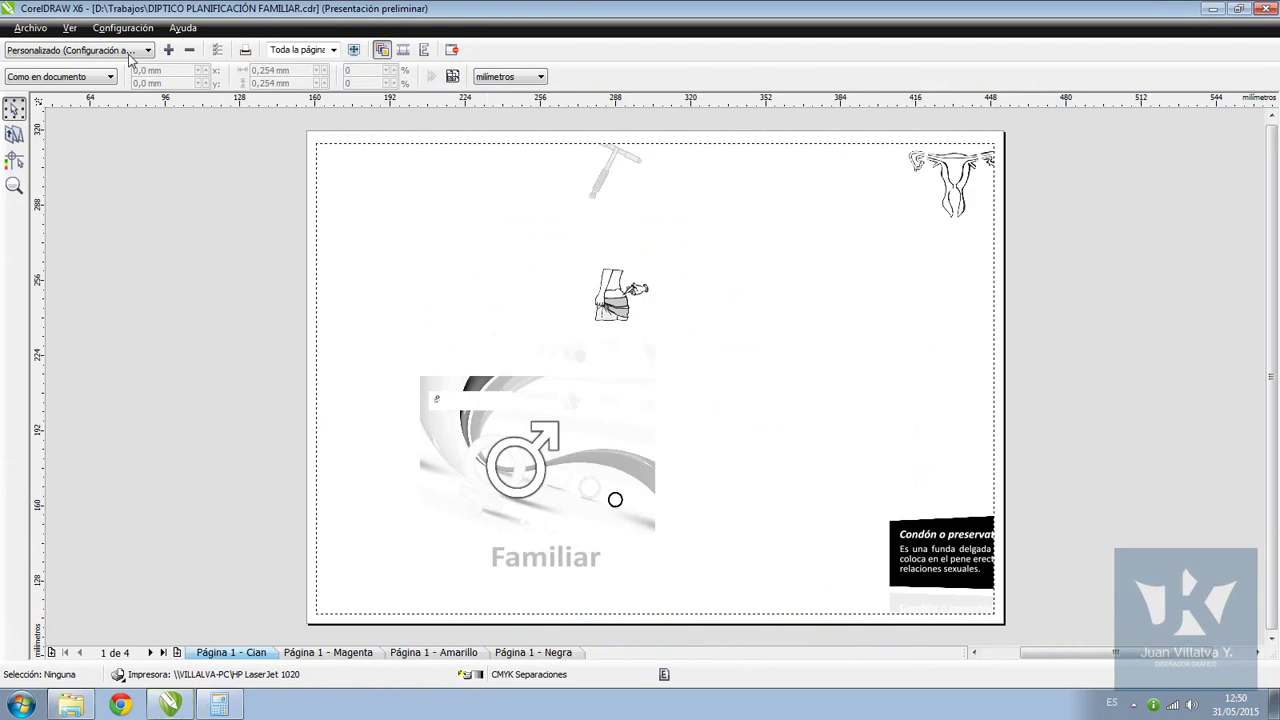
left_click(67, 80)
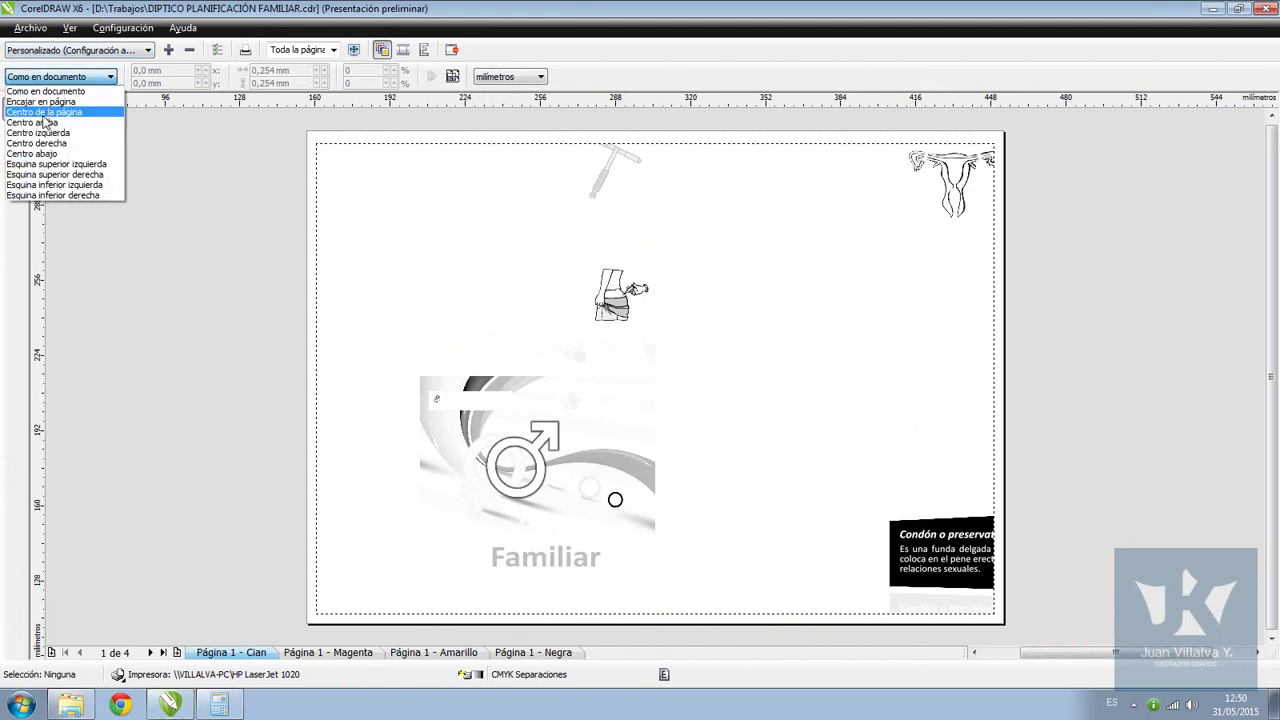
left_click(16, 100)
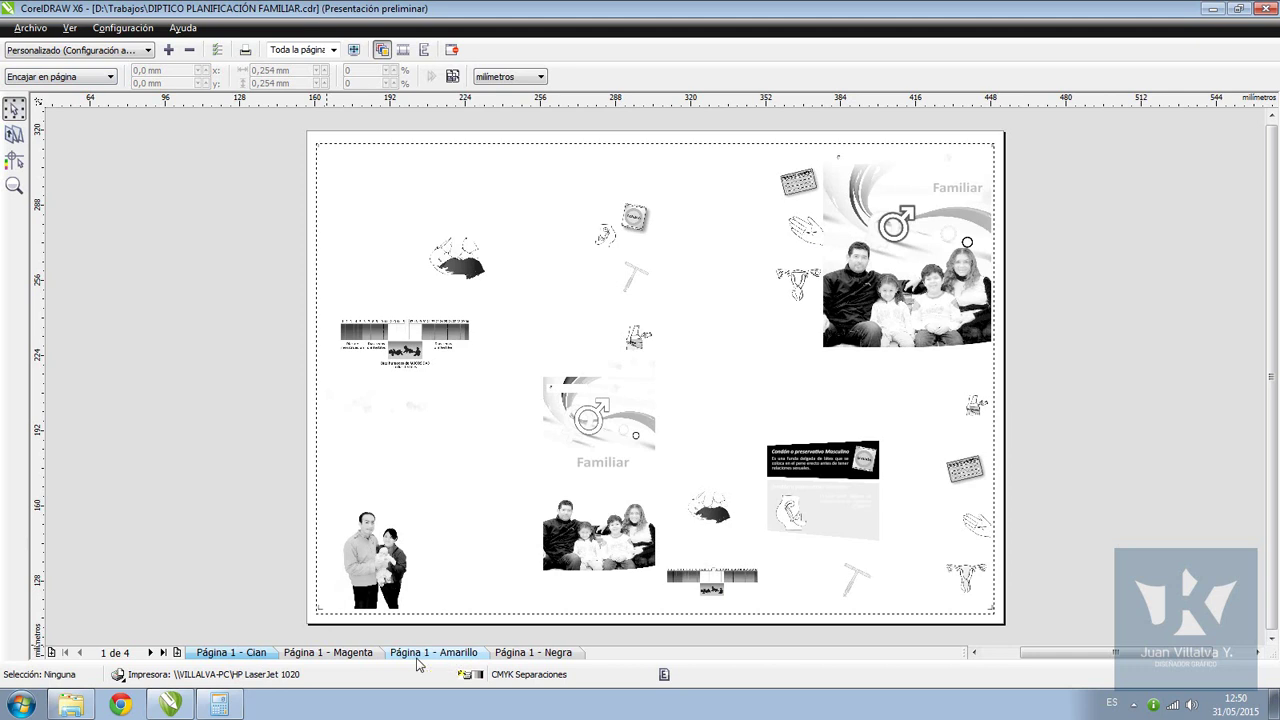
Examine the cyan, magenta, yellow and black separation plates one by one in the print preview
left_click(330, 652)
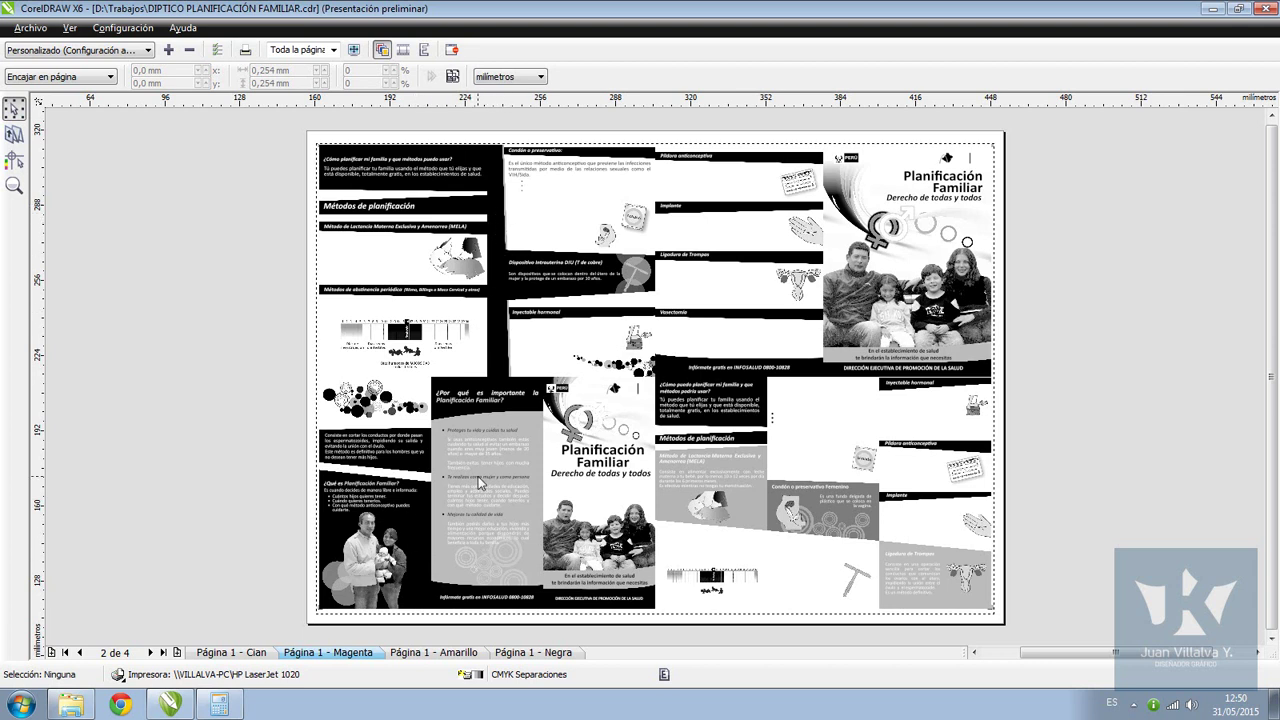
left_click(404, 655)
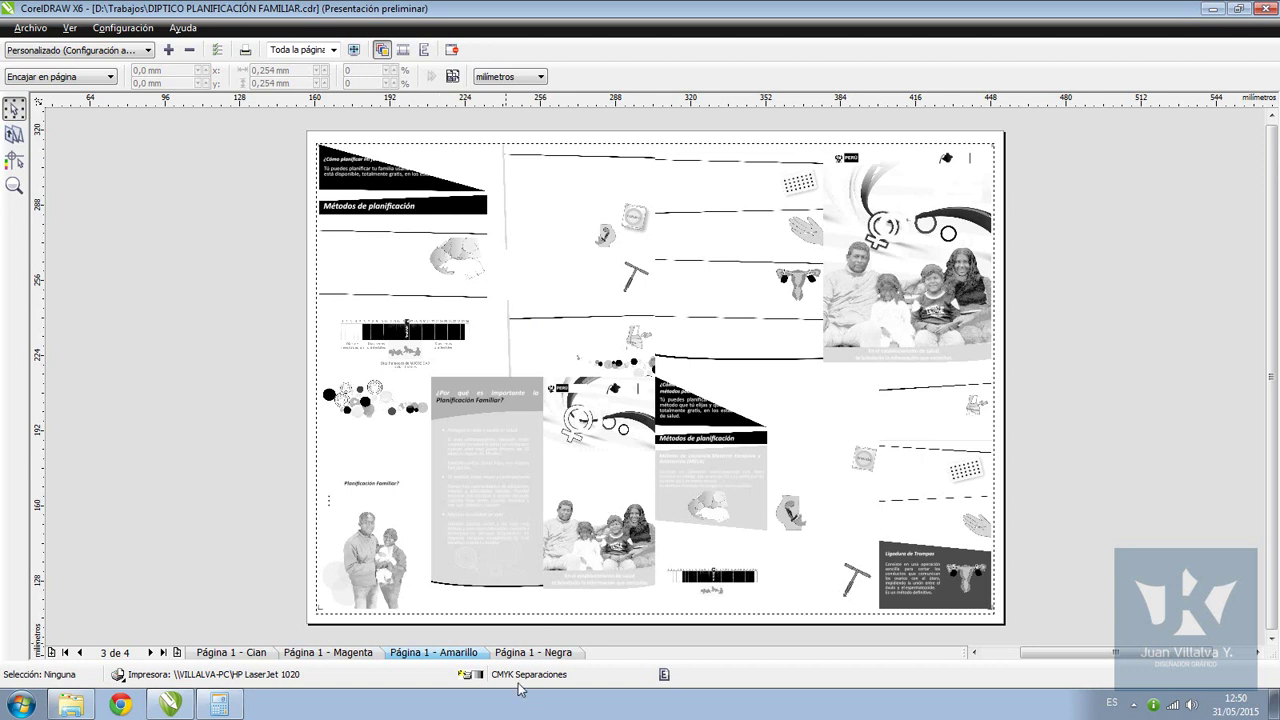
left_click(550, 656)
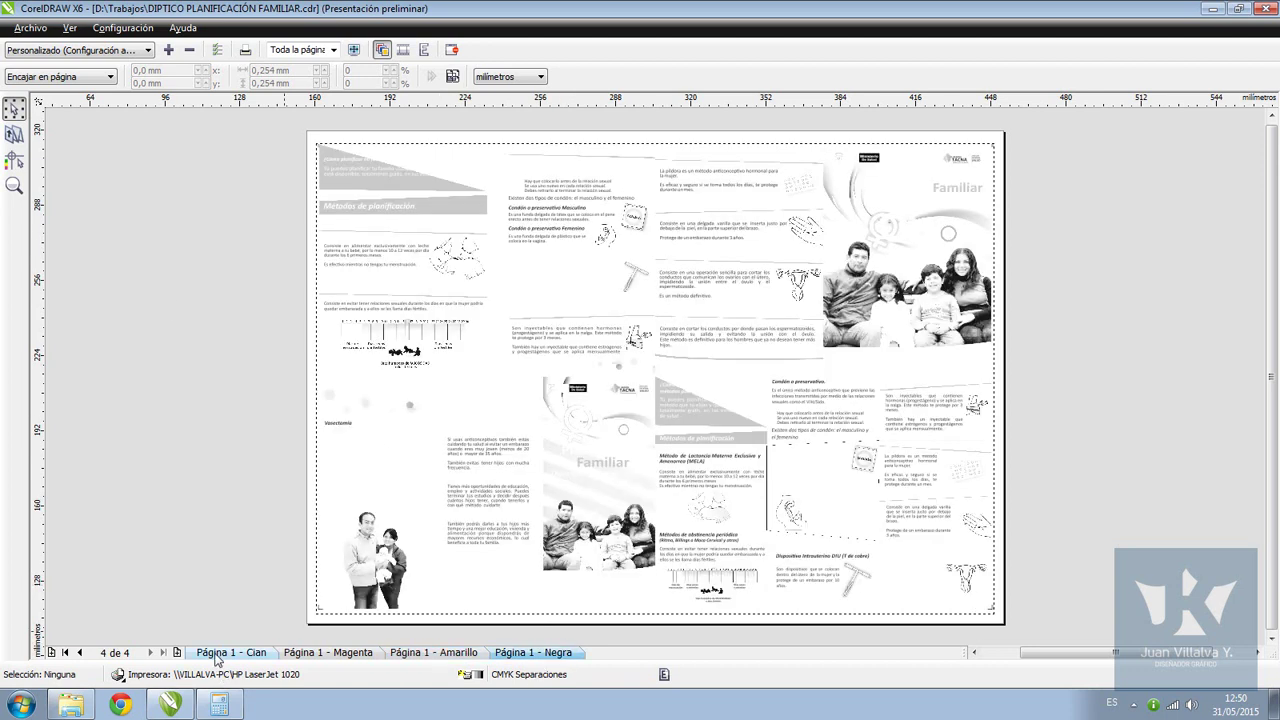
left_click(268, 655)
left_click(332, 655)
left_click(443, 655)
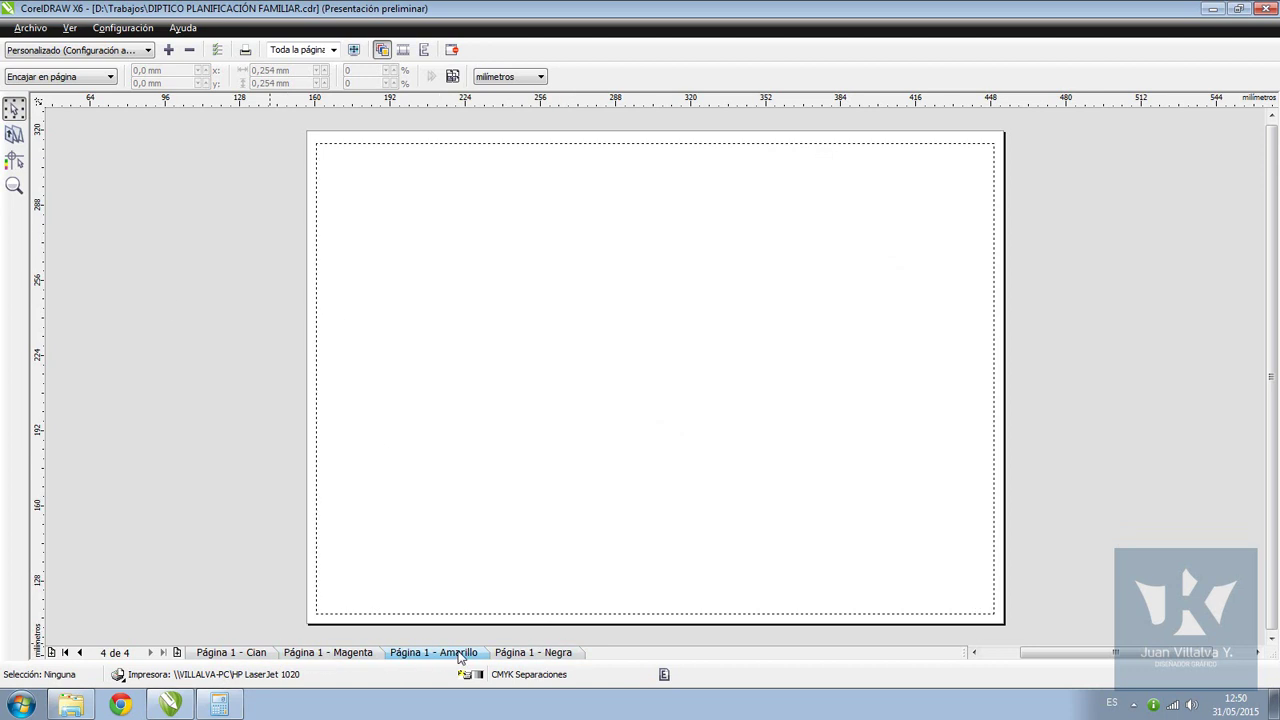
left_click(532, 651)
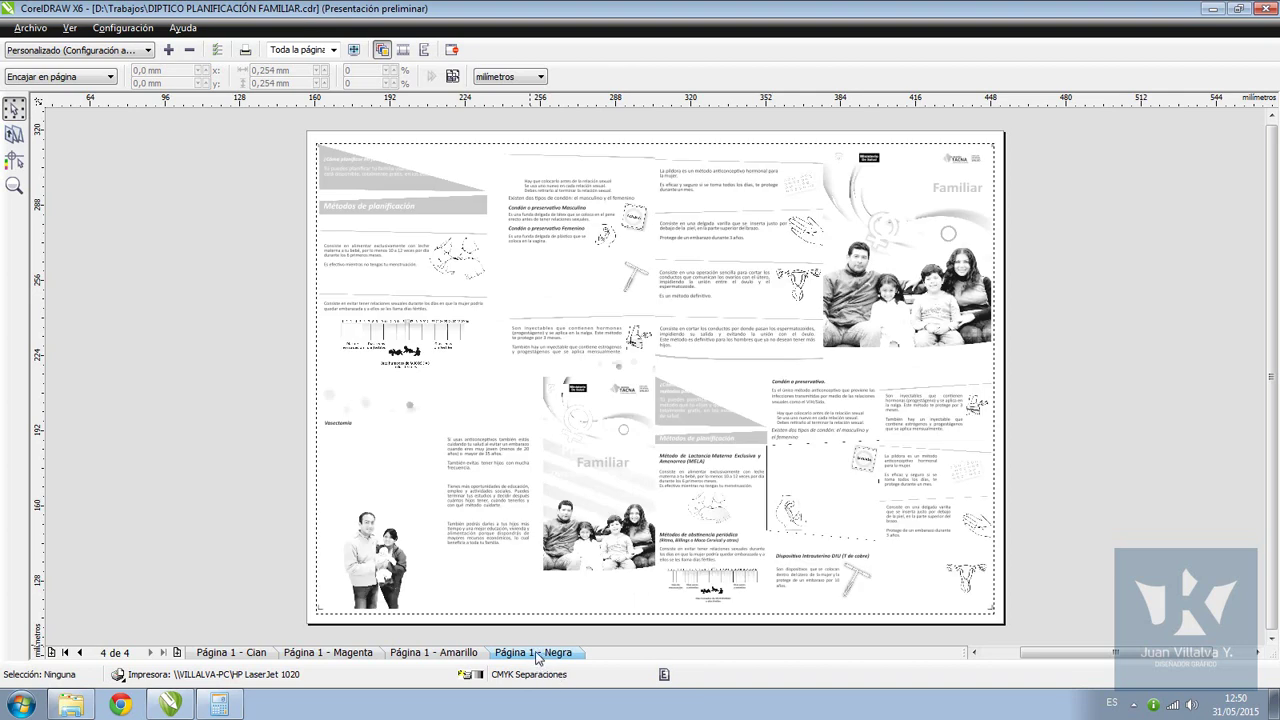
left_click(259, 657)
left_click(425, 654)
left_click(528, 656)
left_click(262, 655)
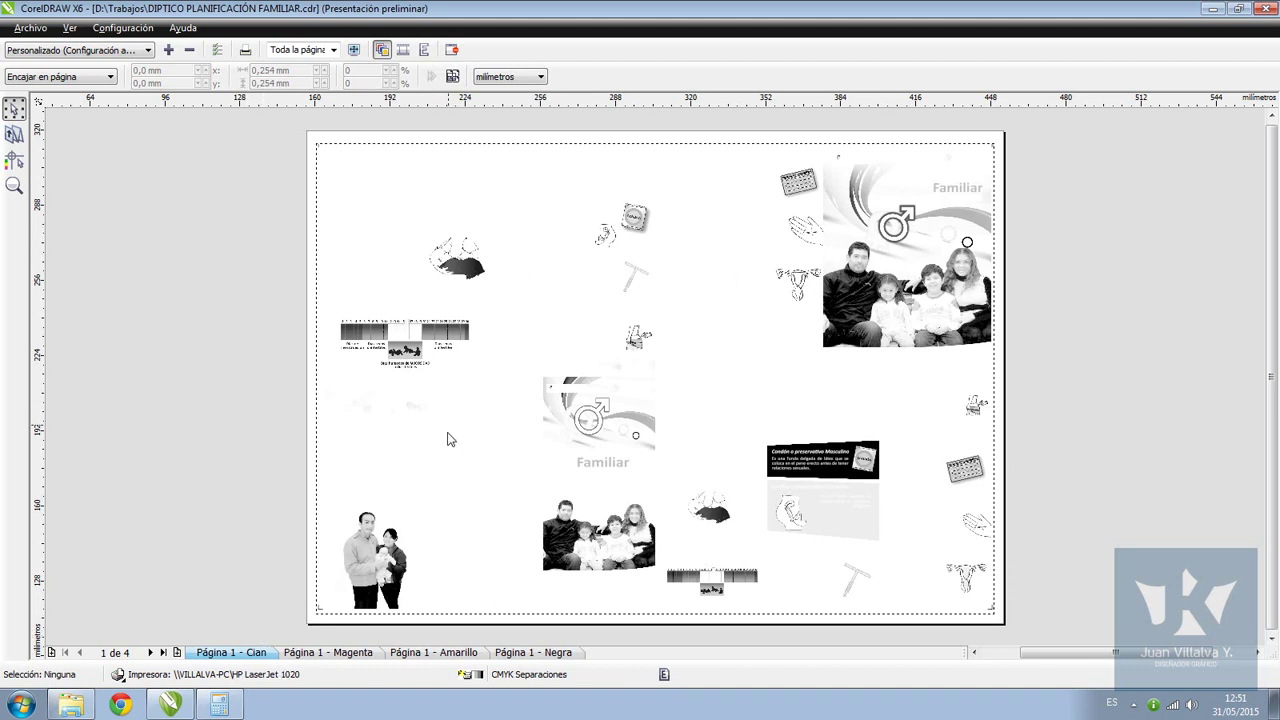
Compare the four separation plates once more, and leave the preview and the print settings without printing
left_click(348, 653)
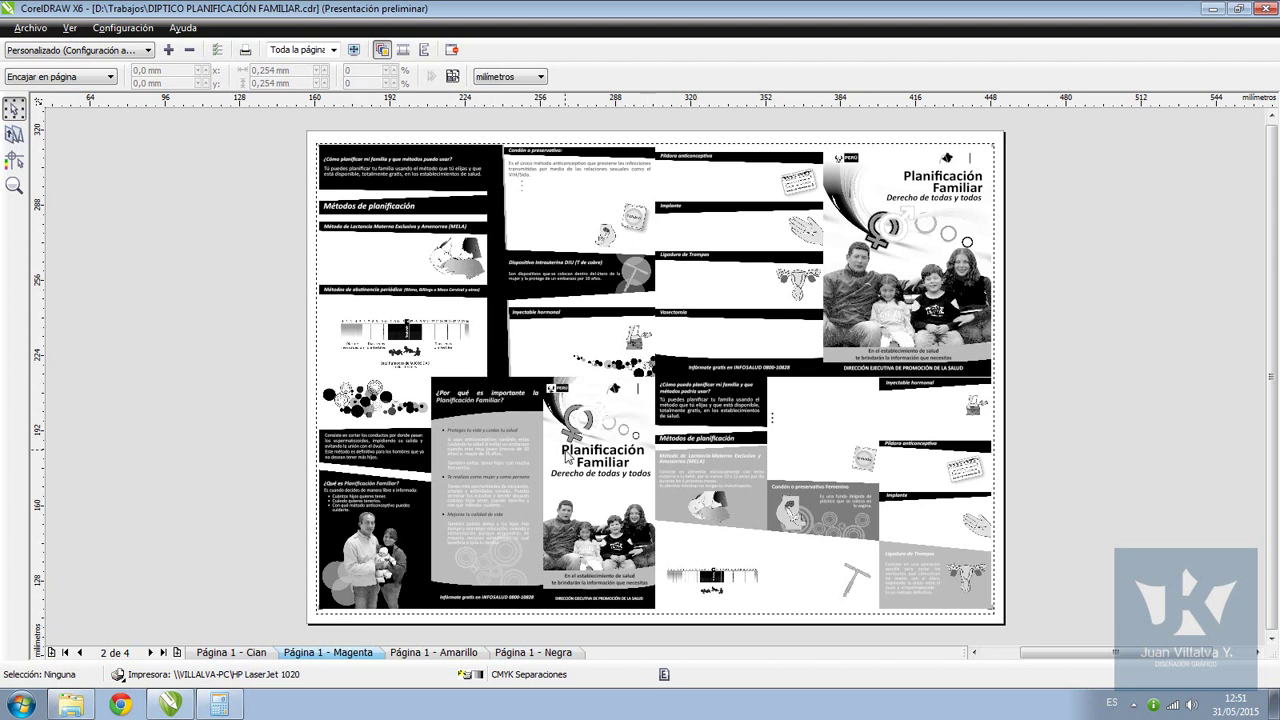
left_click(272, 653)
left_click(328, 653)
left_click(405, 655)
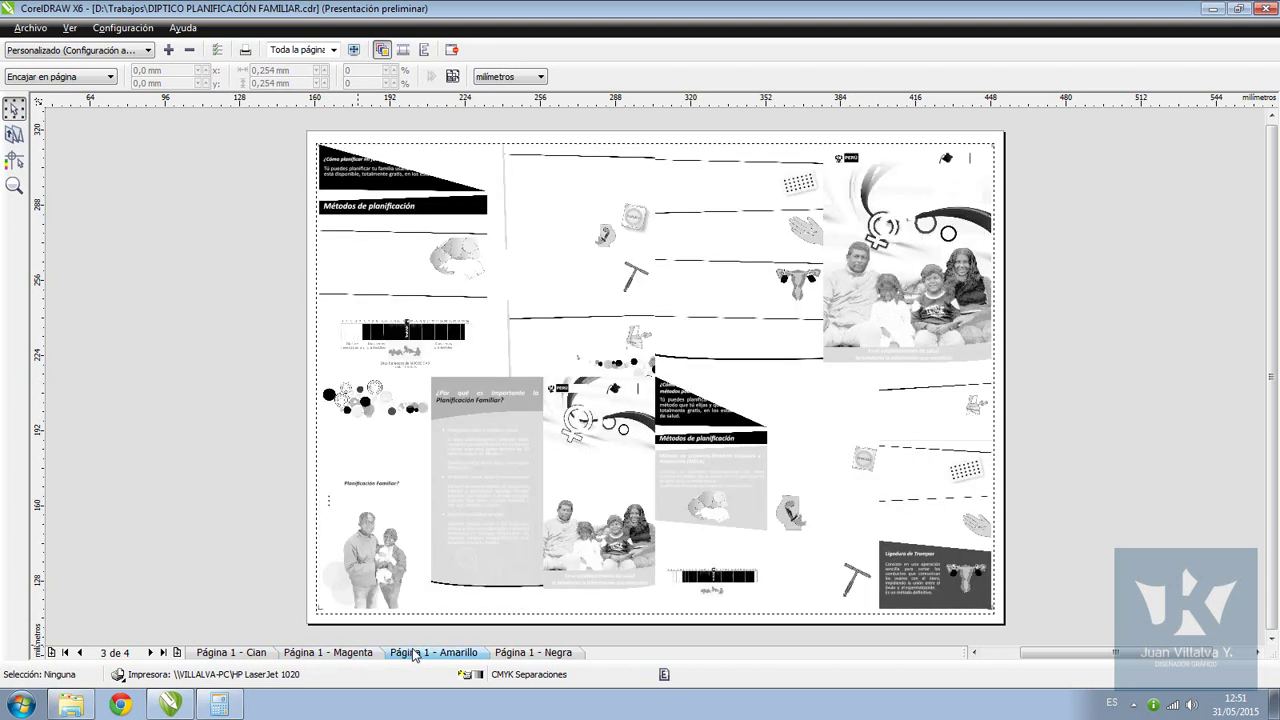
left_click(530, 653)
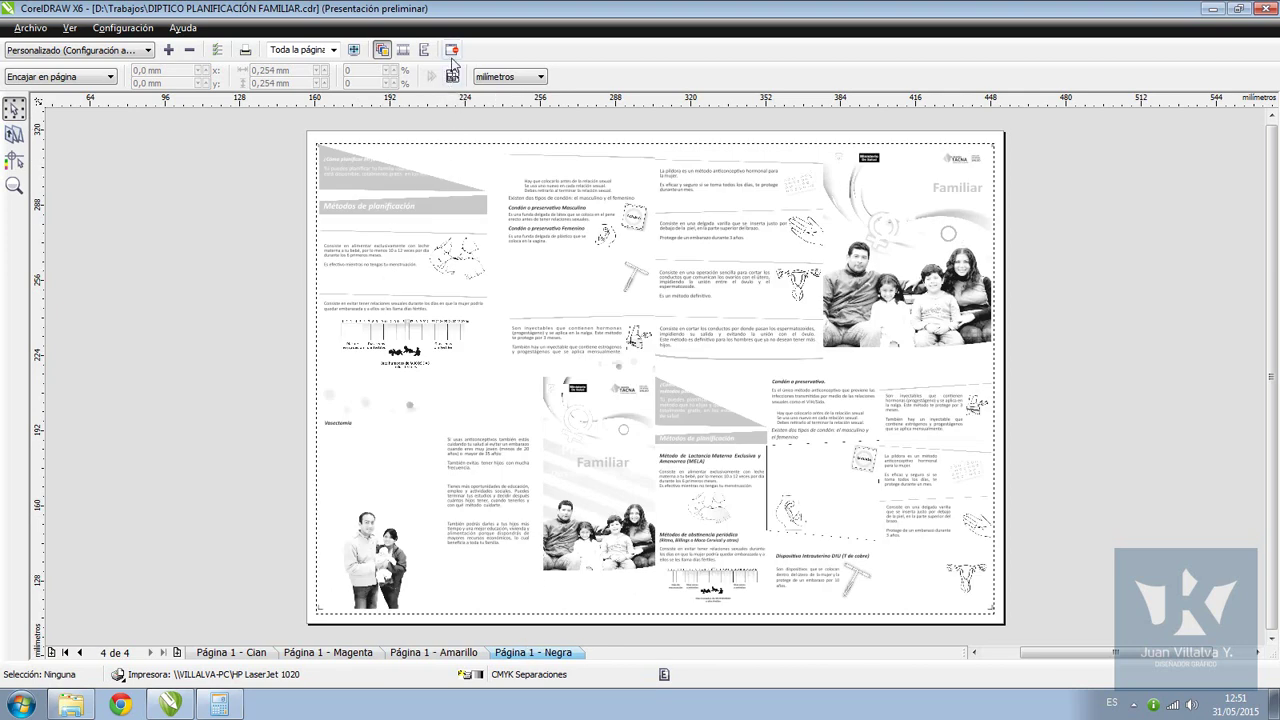
left_click(266, 653)
left_click(322, 653)
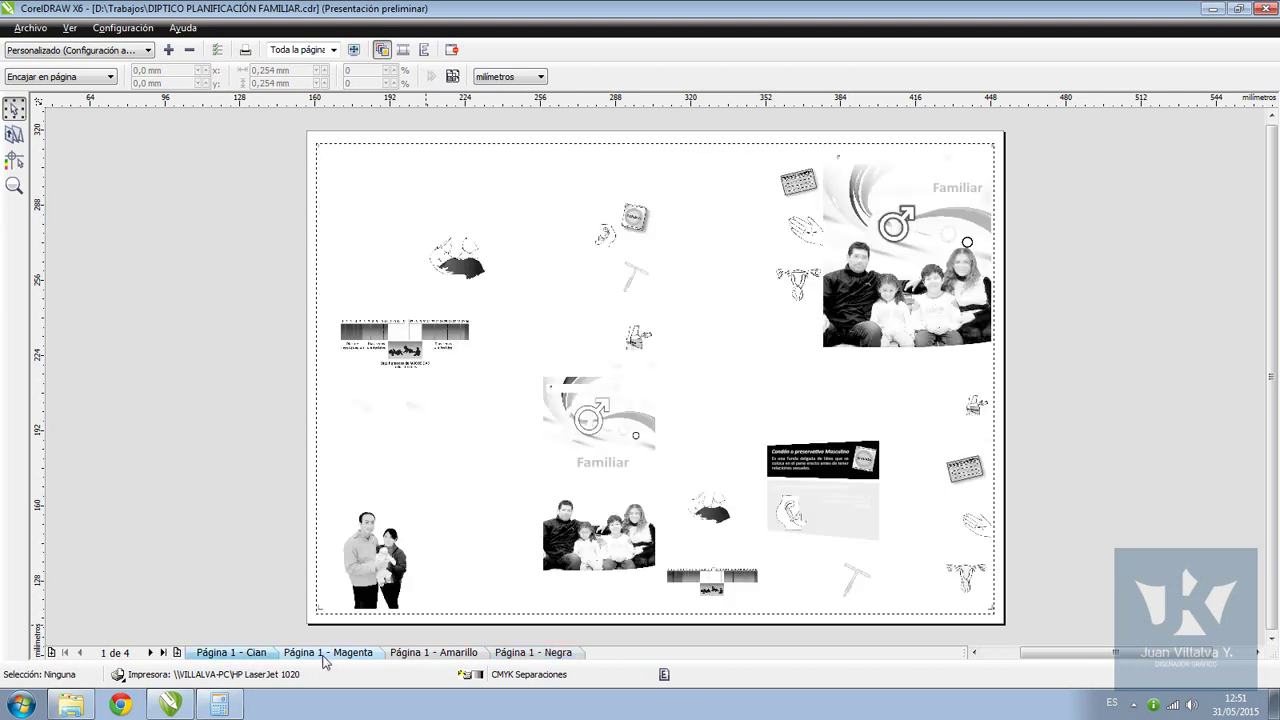
left_click(422, 656)
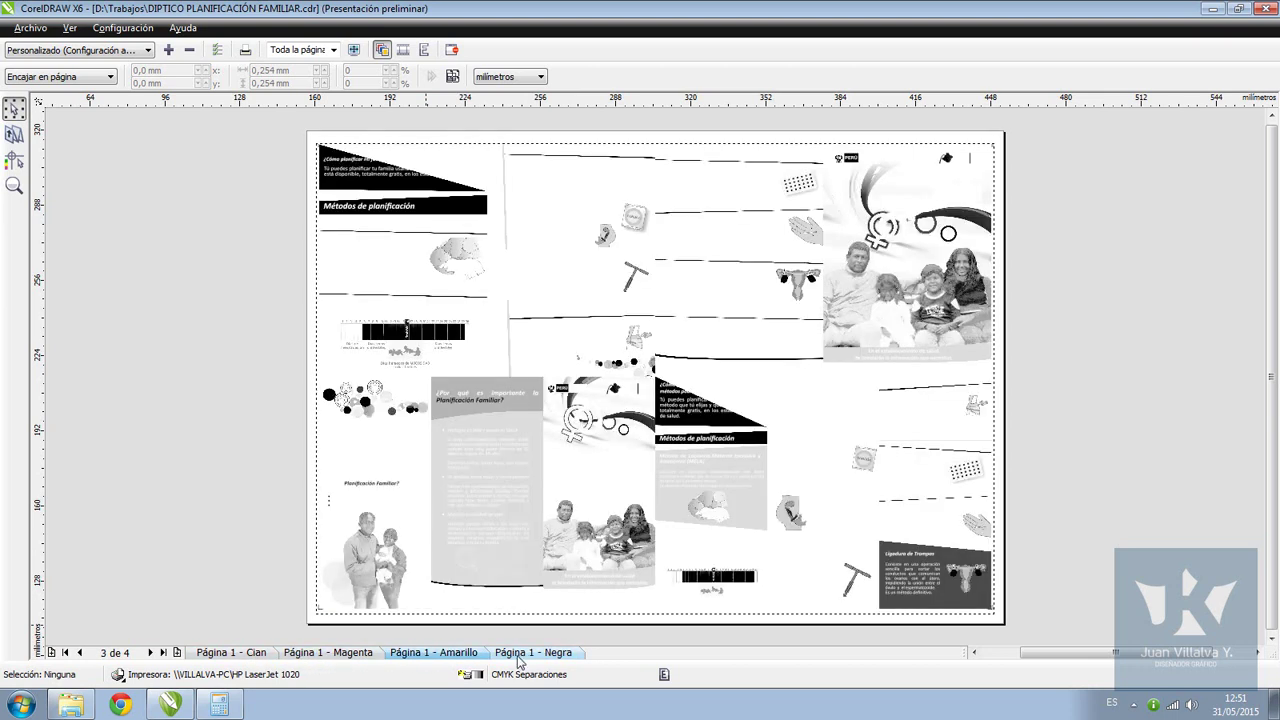
left_click(505, 652)
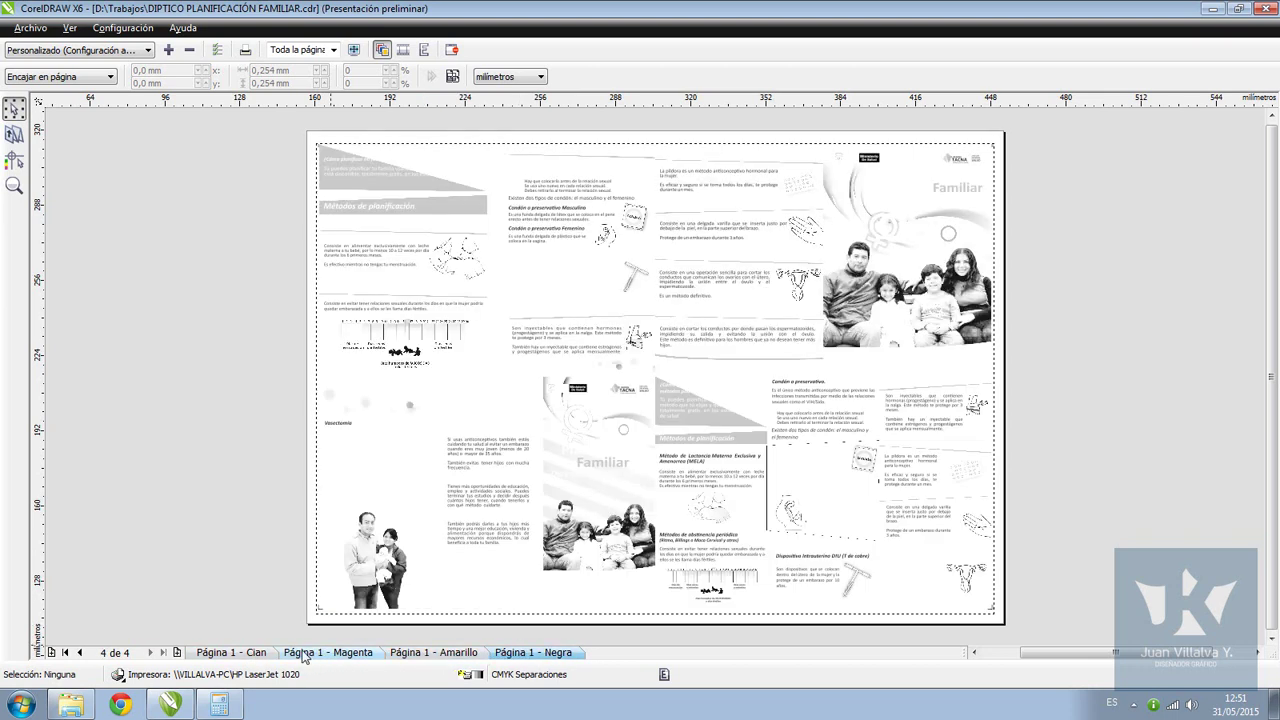
left_click(250, 657)
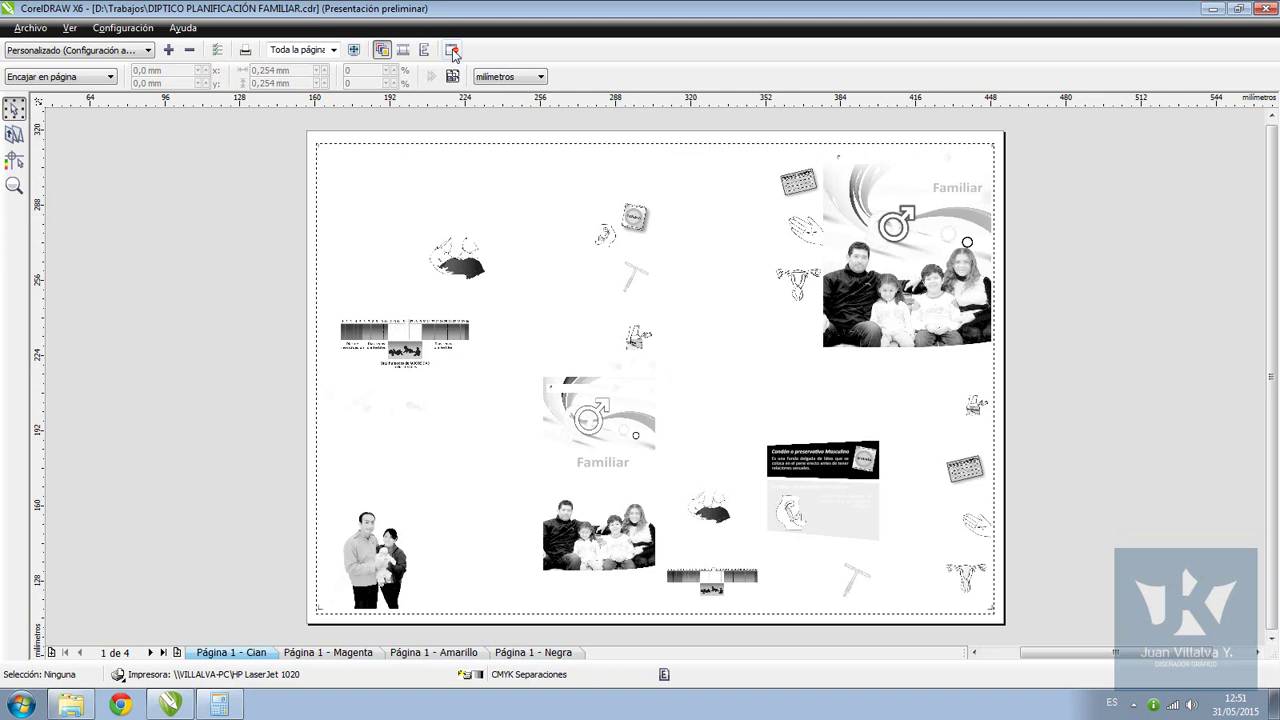
left_click(452, 51)
key("Escape")
Check the CMYK fill values of the vertical CYAN label beside the sheet
scroll(1003, 139, "up", 4)
left_click_drag(740, 275, 640, 540)
left_click_drag(689, 308, 646, 386)
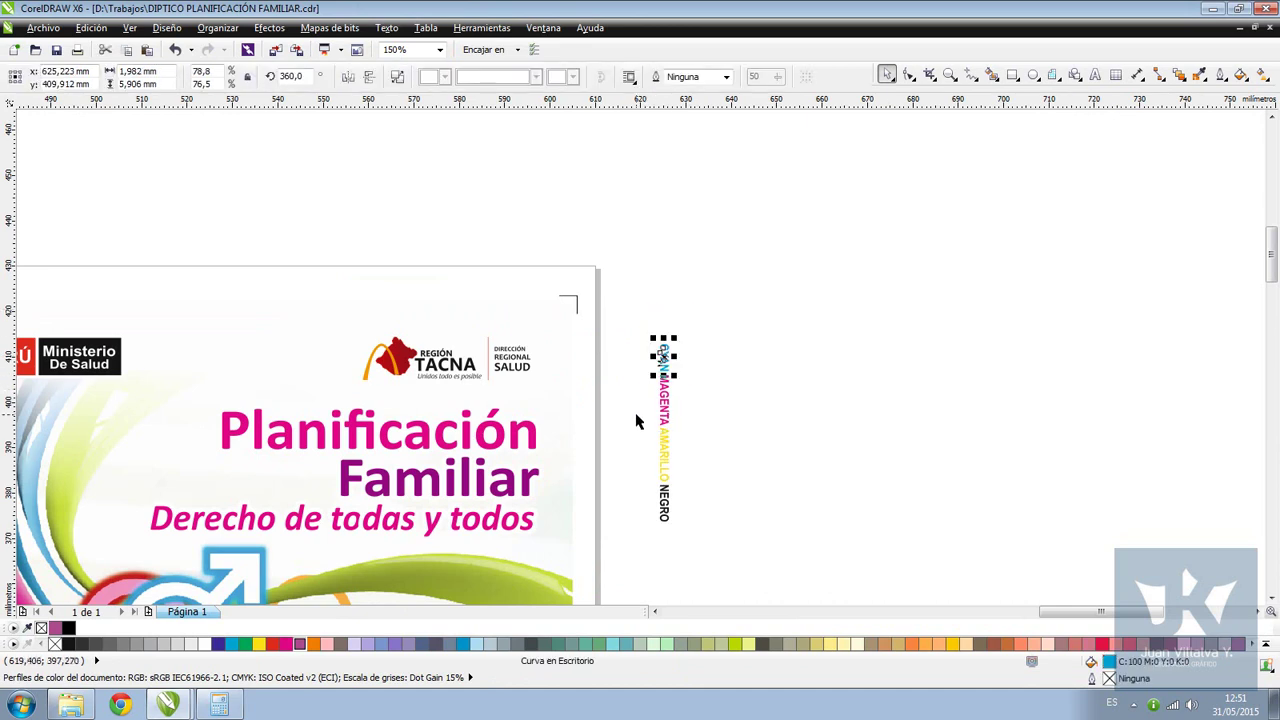
key("shift+F11")
left_click(830, 199)
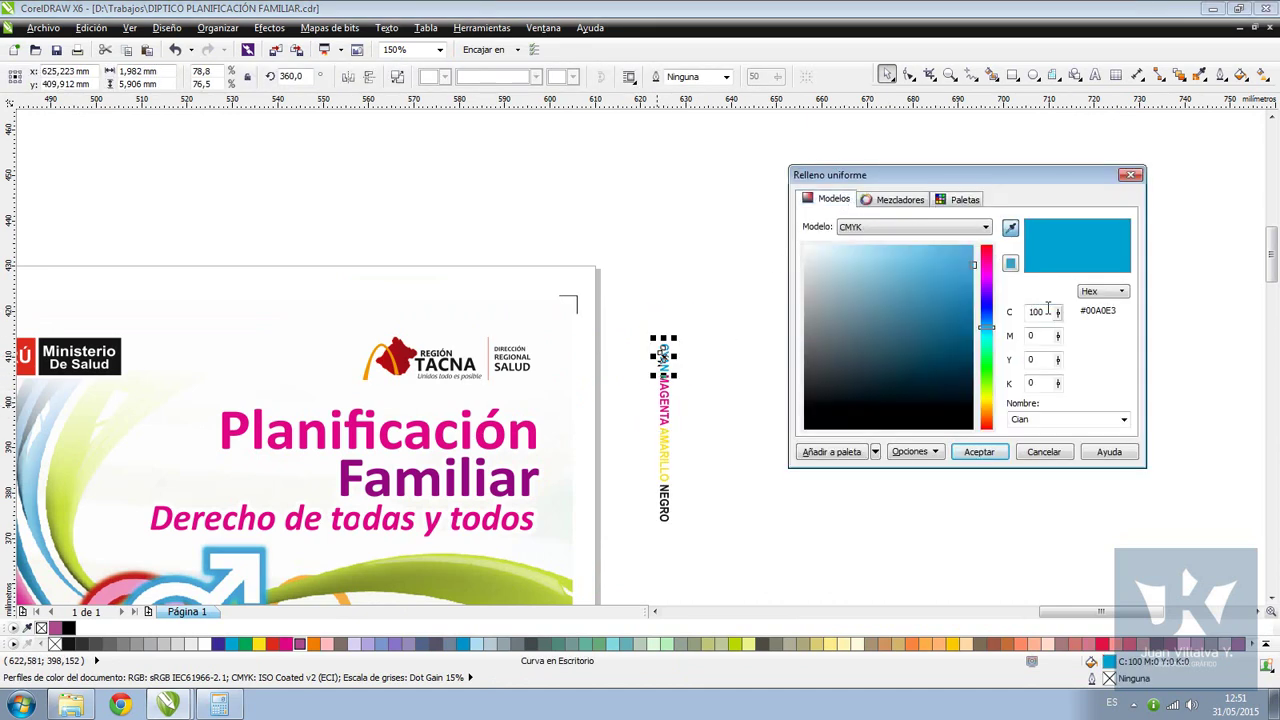
key("Return")
Check the CMYK fill values of the vertical MAGENTA label
left_click_drag(723, 363, 631, 443)
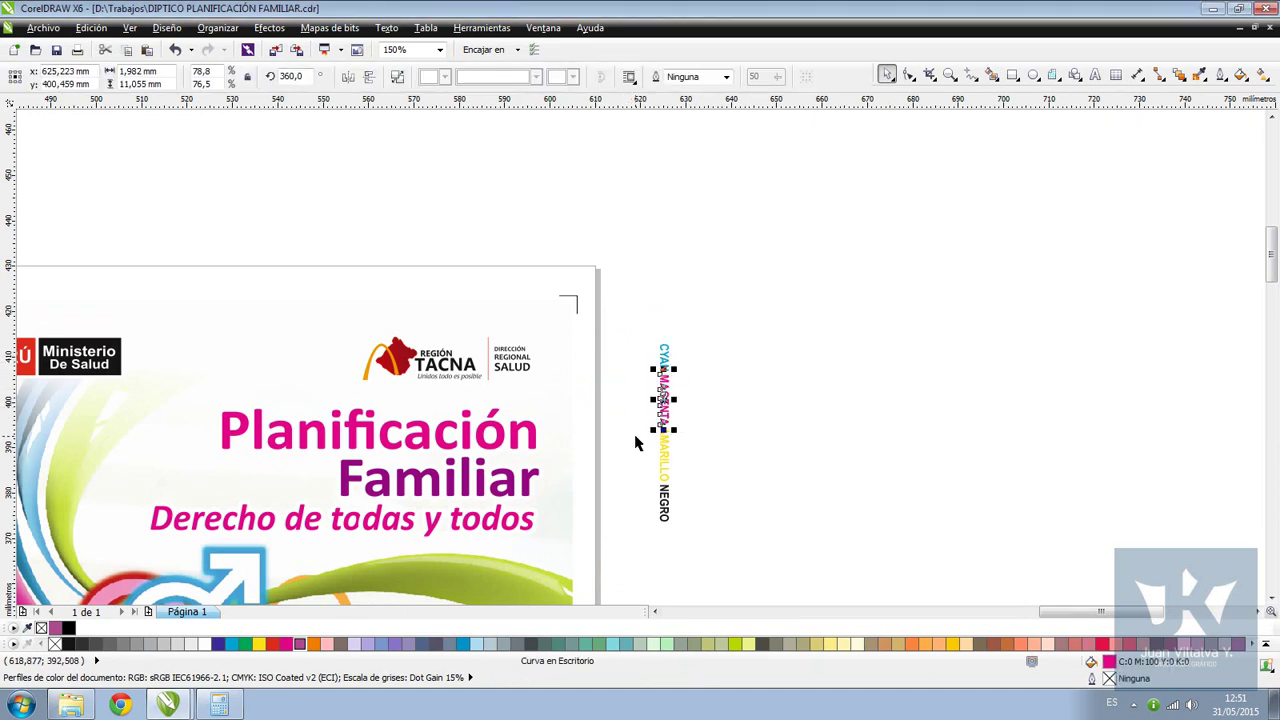
key("shift+F11")
left_click(832, 200)
key("Return")
Move the CYAN, MAGENTA, AMARILLO and NEGRO labels together into the sheet's right margin, just below the upper-right crop mark
left_click_drag(759, 311, 626, 556)
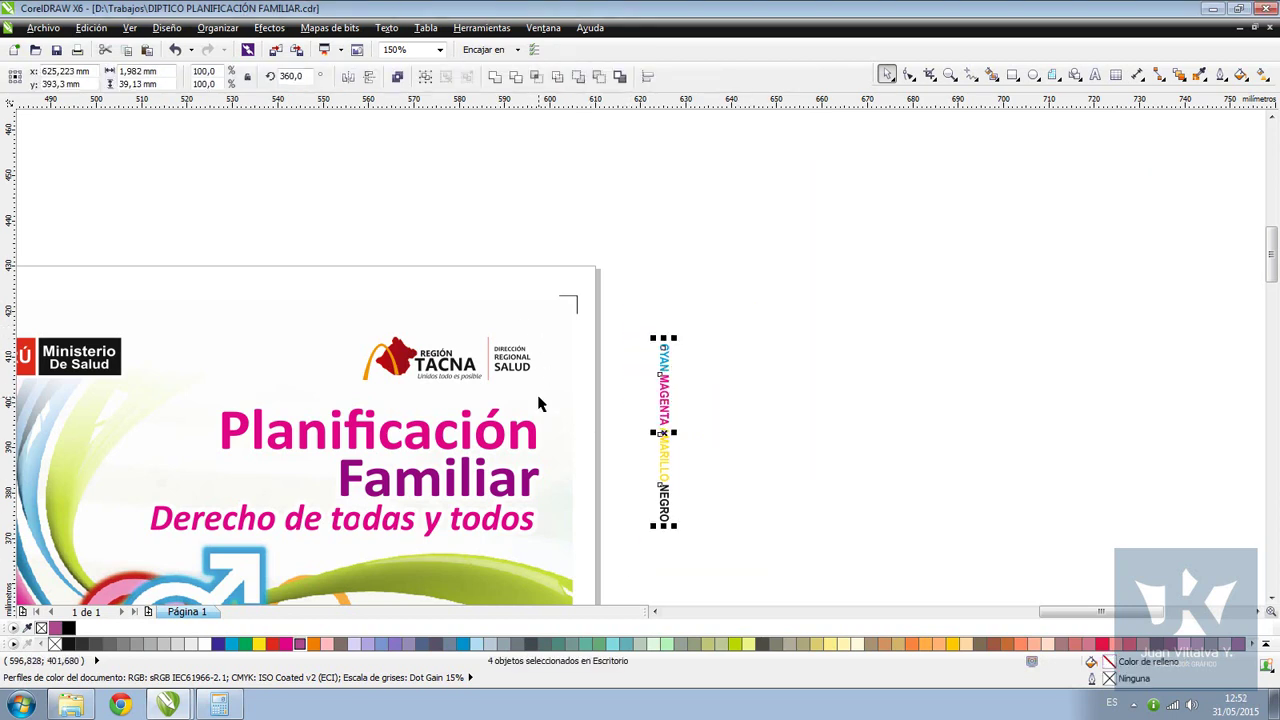
scroll(668, 365, "up", 2)
left_click_drag(930, 350, 761, 301)
key("shift+F9")
key("shift+F9")
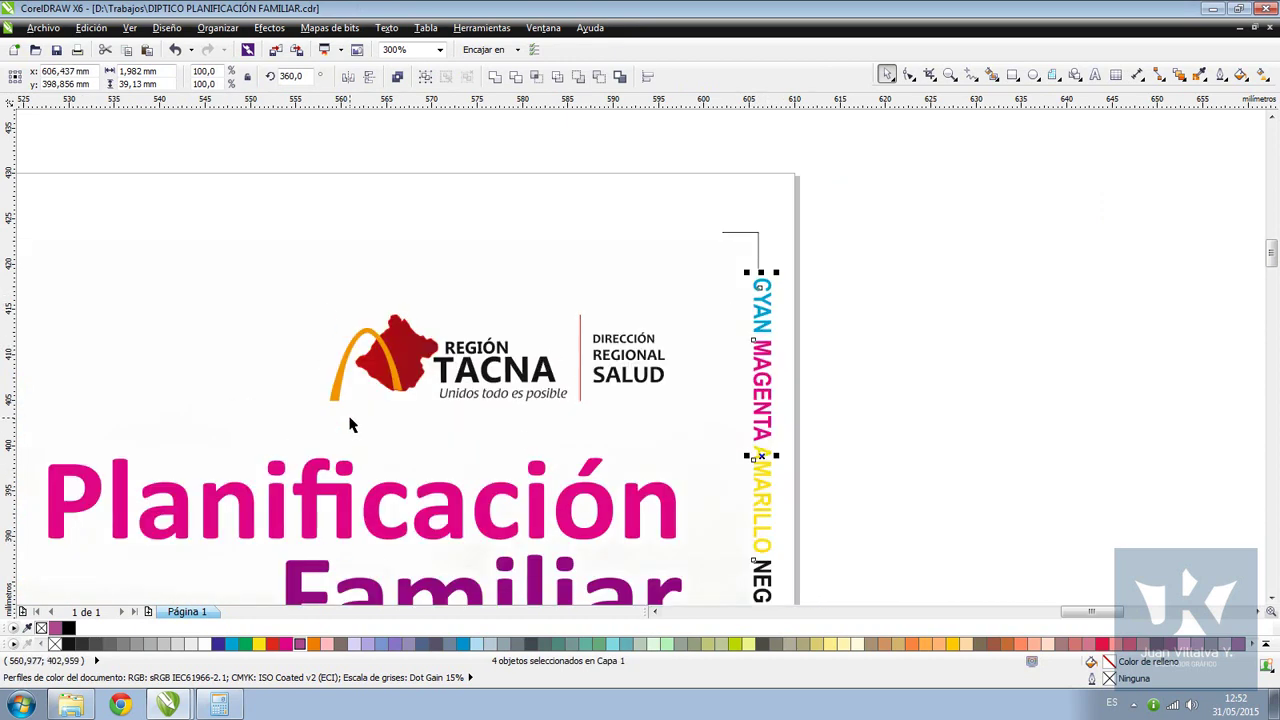
Shift the four ink labels slightly up toward the upper-right crop mark and clear the selection
scroll(898, 321, "down", 2)
scroll(859, 313, "up", 4)
left_click_drag(730, 313, 547, 437)
scroll(670, 335, "down", 2)
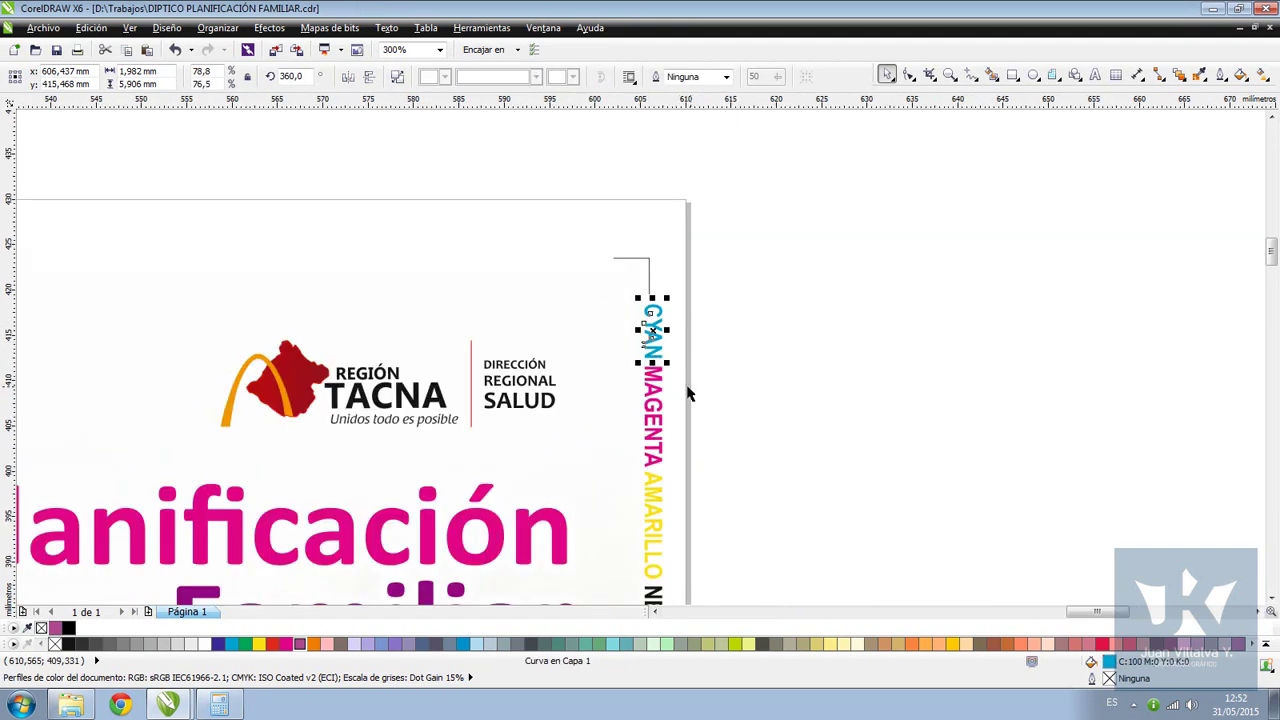
scroll(718, 565, "down", 6)
scroll(642, 360, "up", 5)
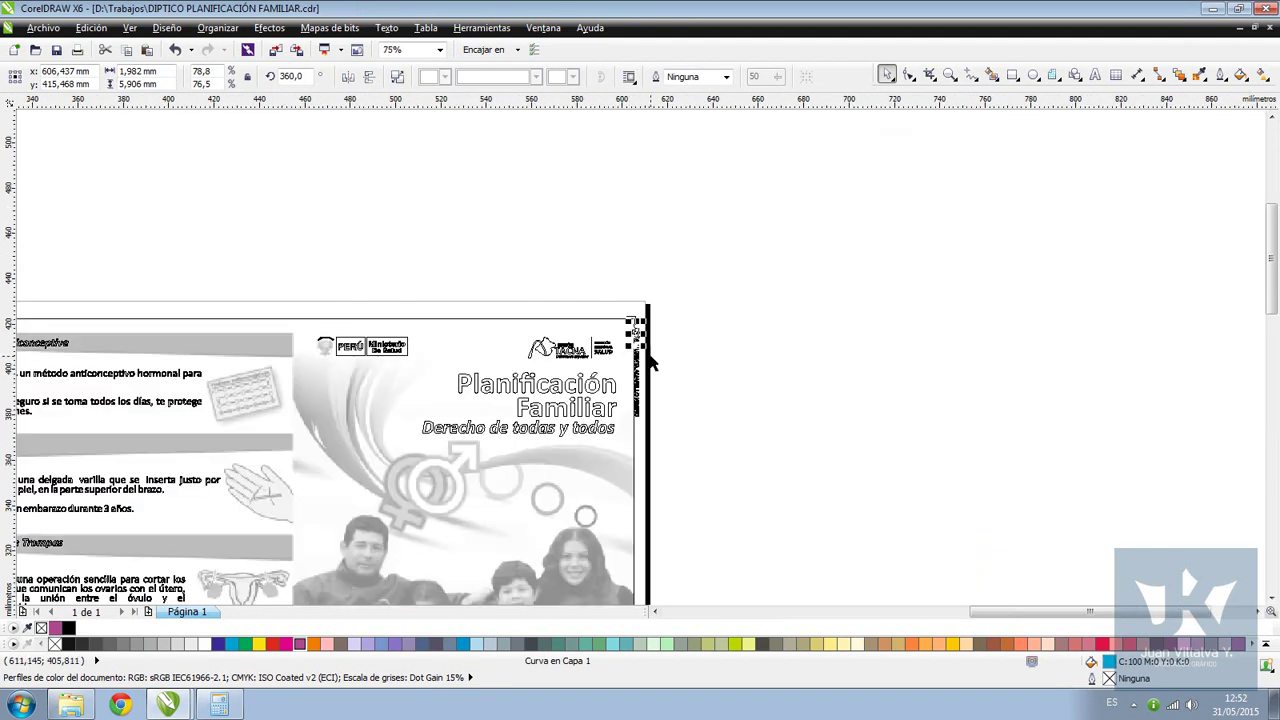
left_click_drag(668, 298, 593, 497)
scroll(588, 422, "up", 6)
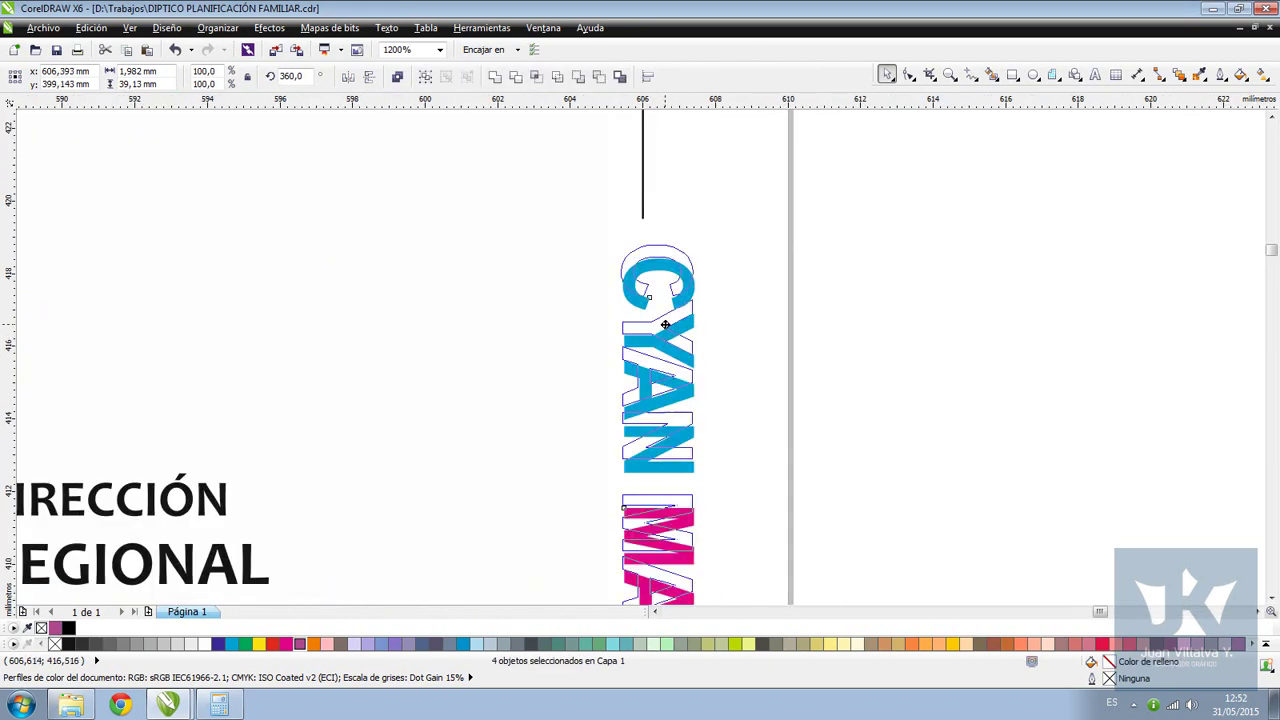
left_click_drag(670, 317, 670, 316)
left_click(886, 350)
key("F4")
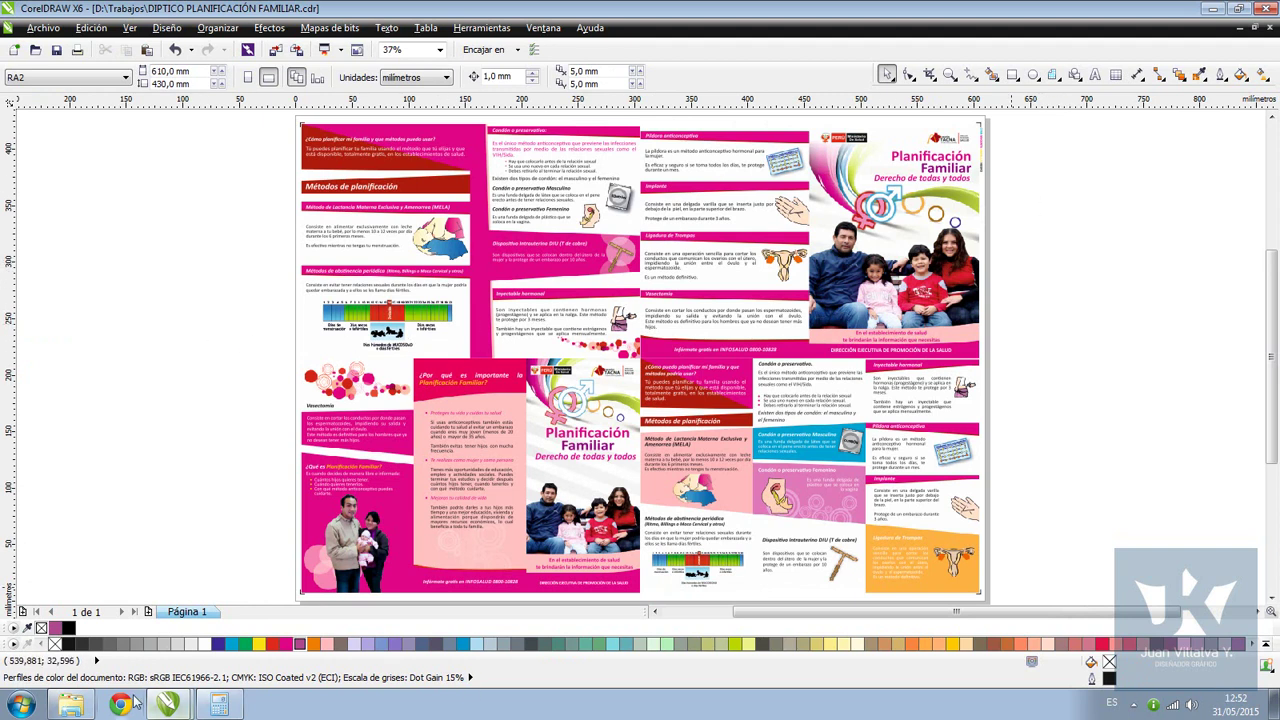
left_click(15, 711)
left_click(54, 301)
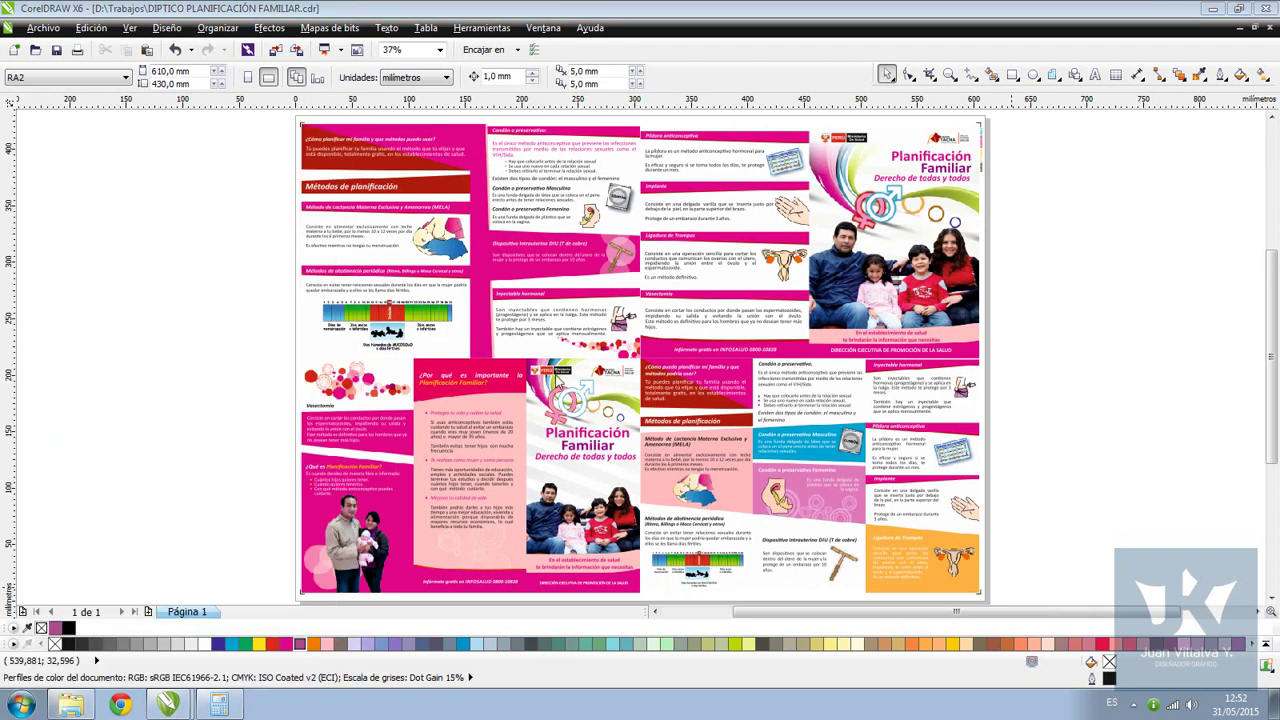